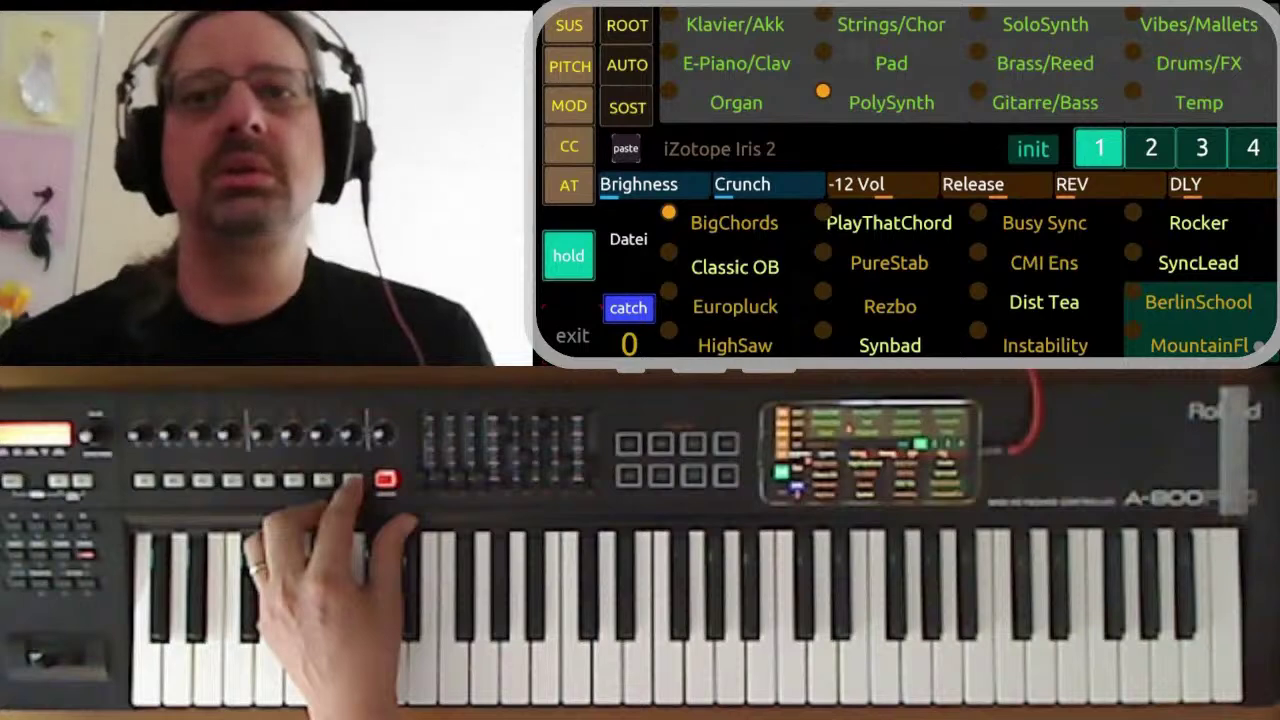
- Select the Classic OB sound from the PolySynth category
left_click(735, 267)
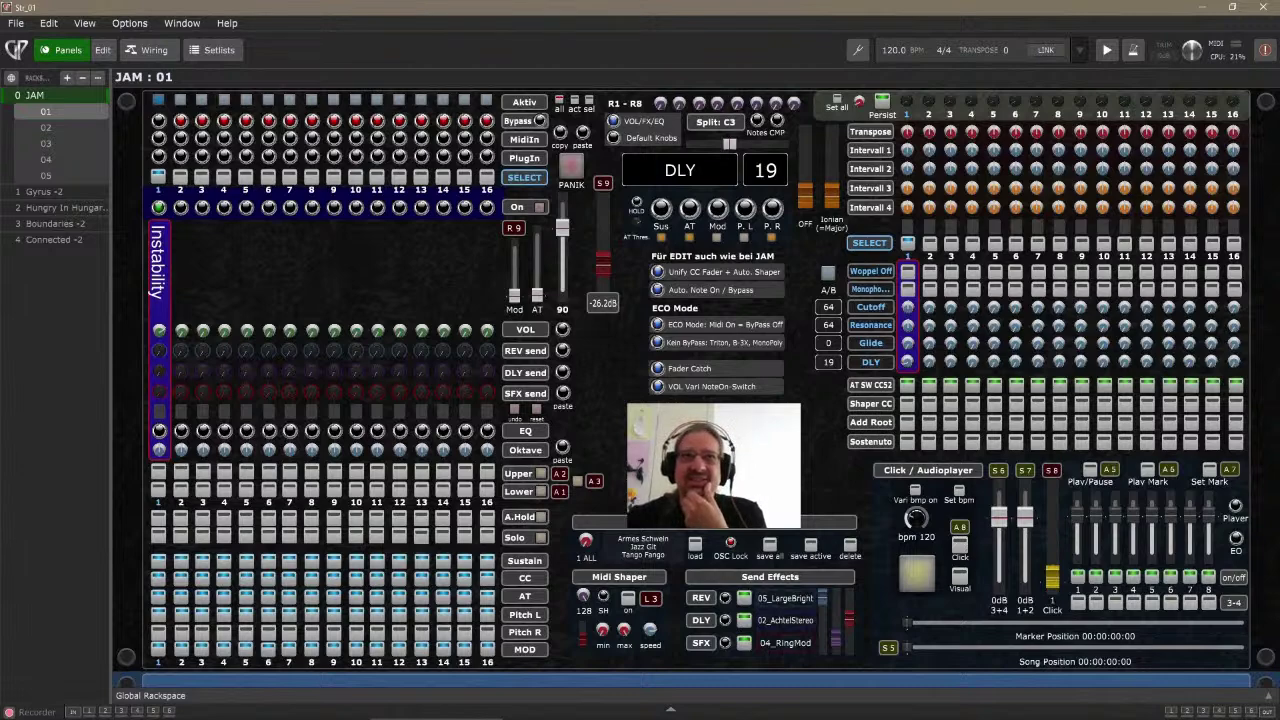
- Open the Unify plugin of the Instability sound in slot 1 and arrange its window in front of the JAM rackspace
double_click(156, 156)
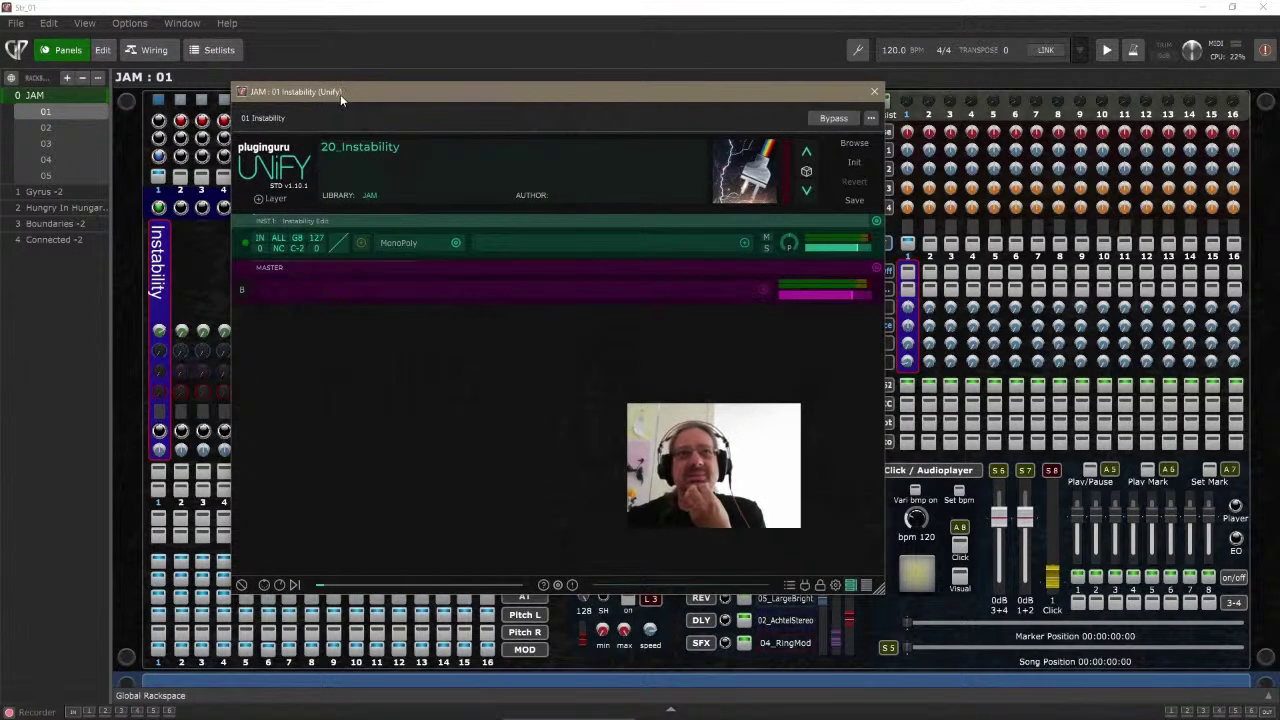
left_click_drag(340, 94, 370, 104)
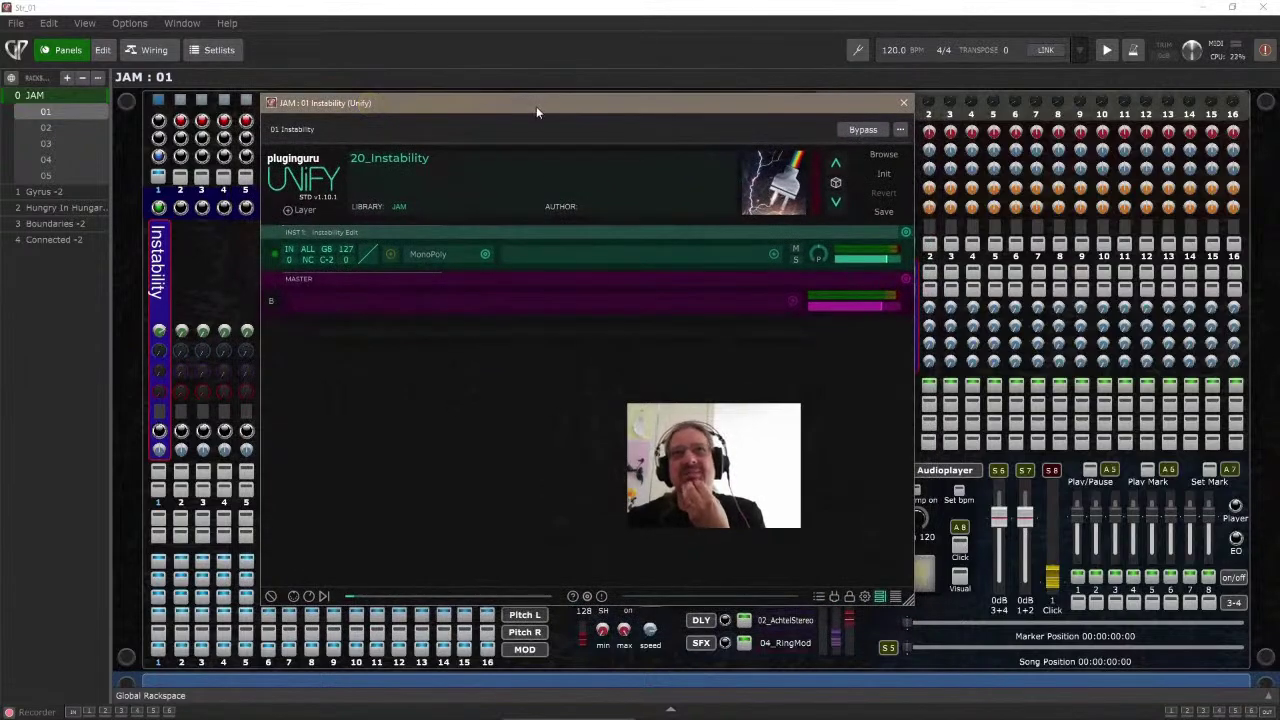
left_click_drag(531, 103, 508, 86)
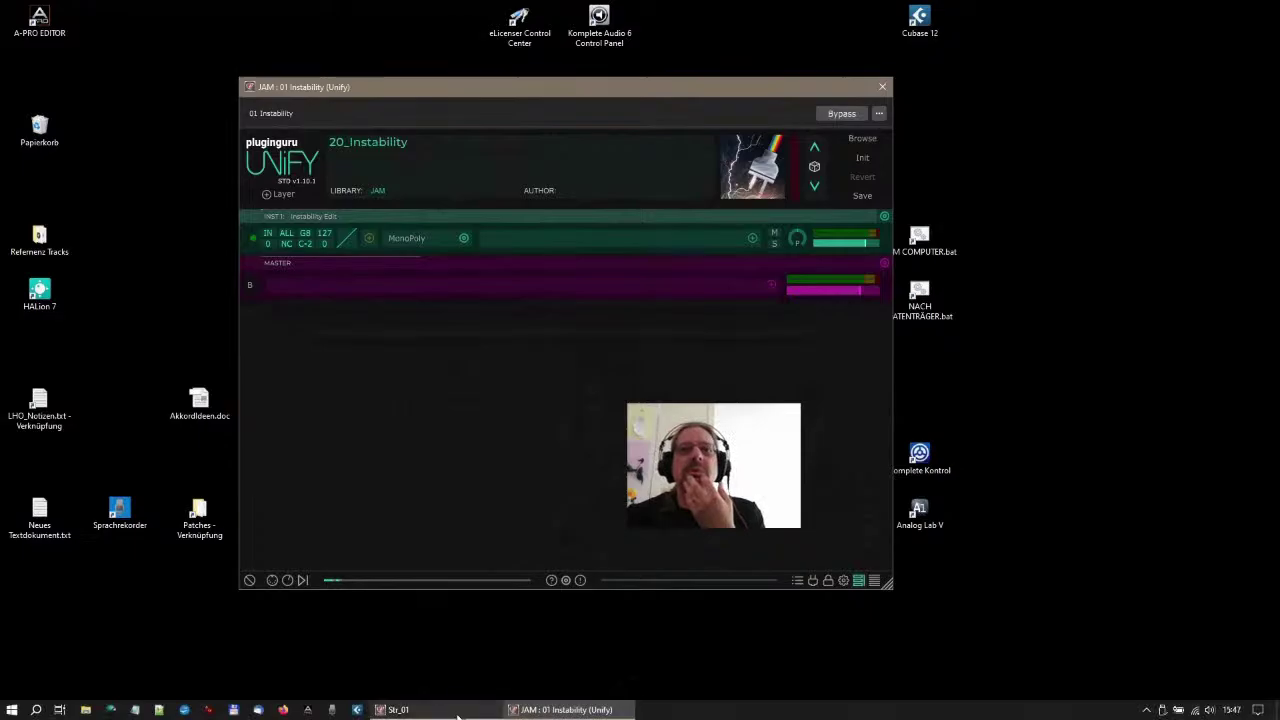
left_click(451, 708)
left_click(580, 708)
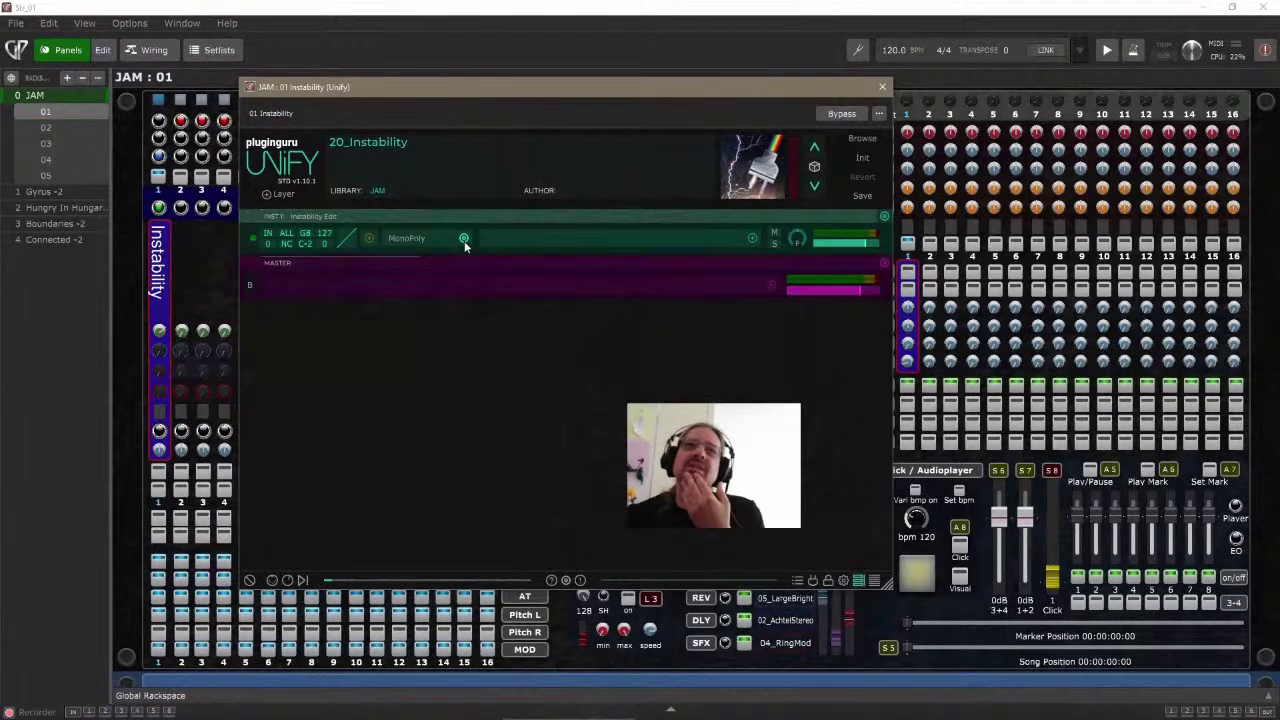
- Examine the synth and effect controls in the MonoPoly editor of the Instability patch, and close the editor
left_click(421, 238)
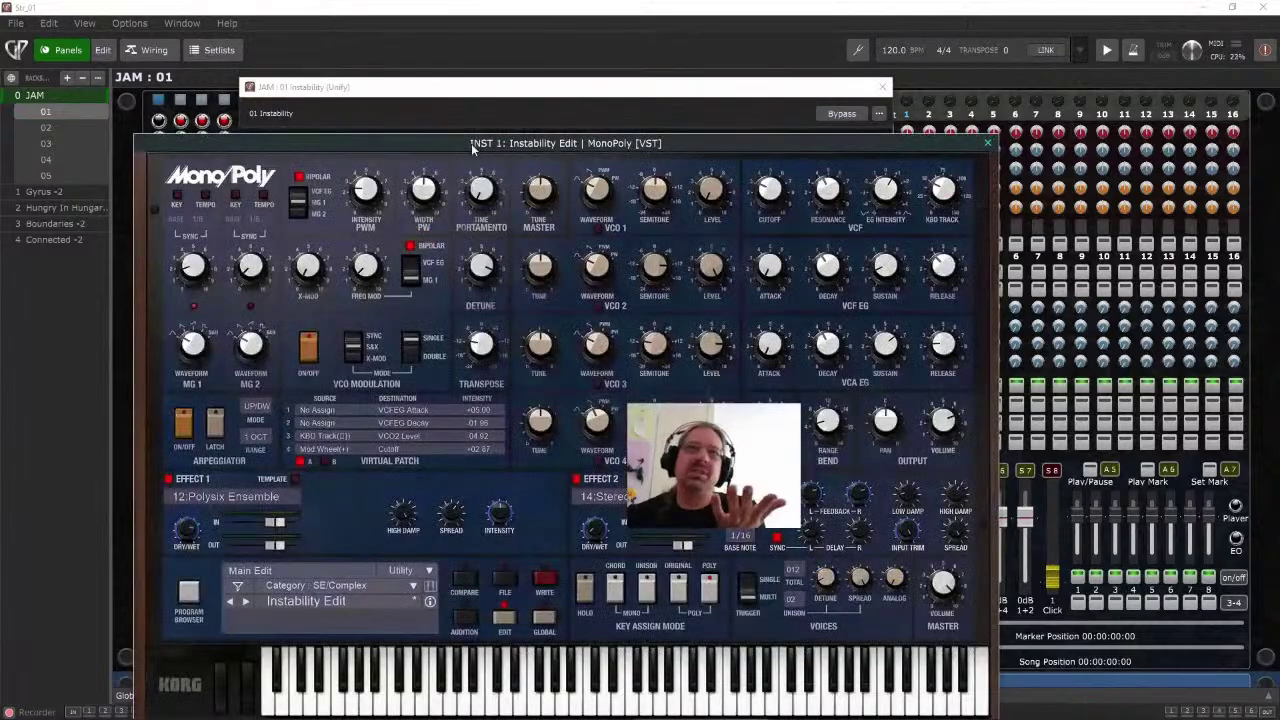
left_click_drag(471, 143, 490, 22)
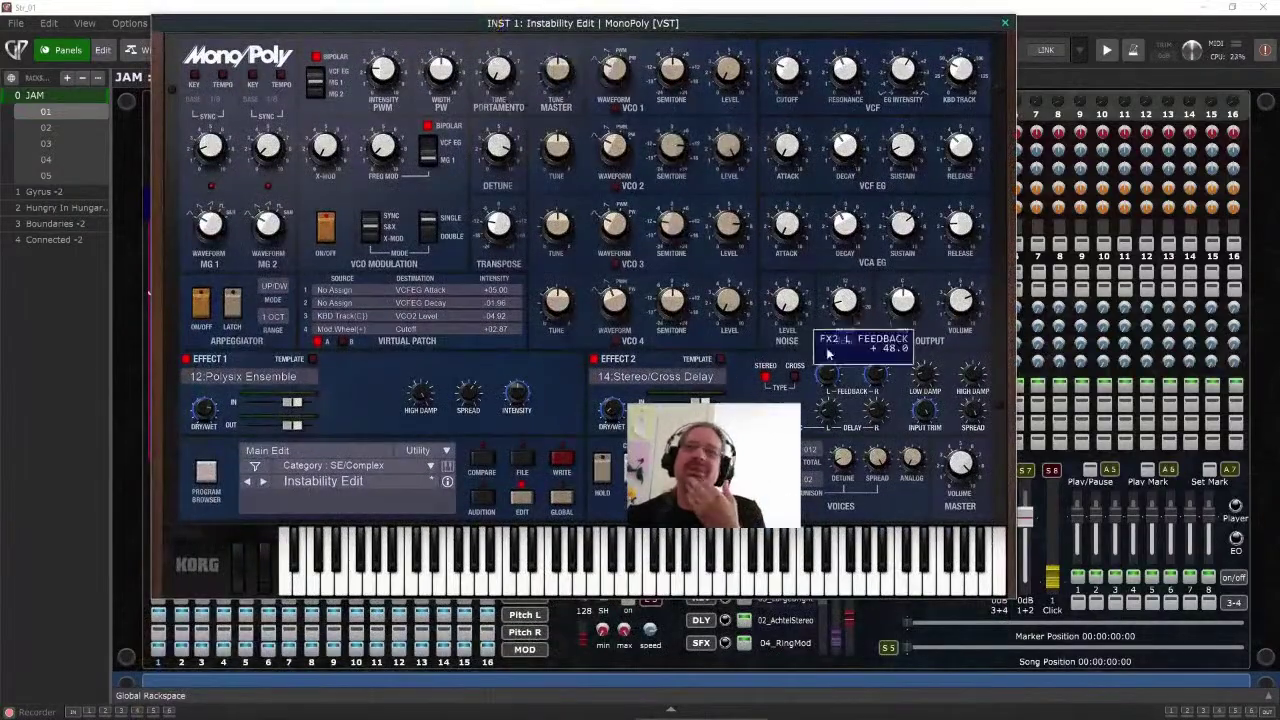
left_click_drag(922, 30, 934, 72)
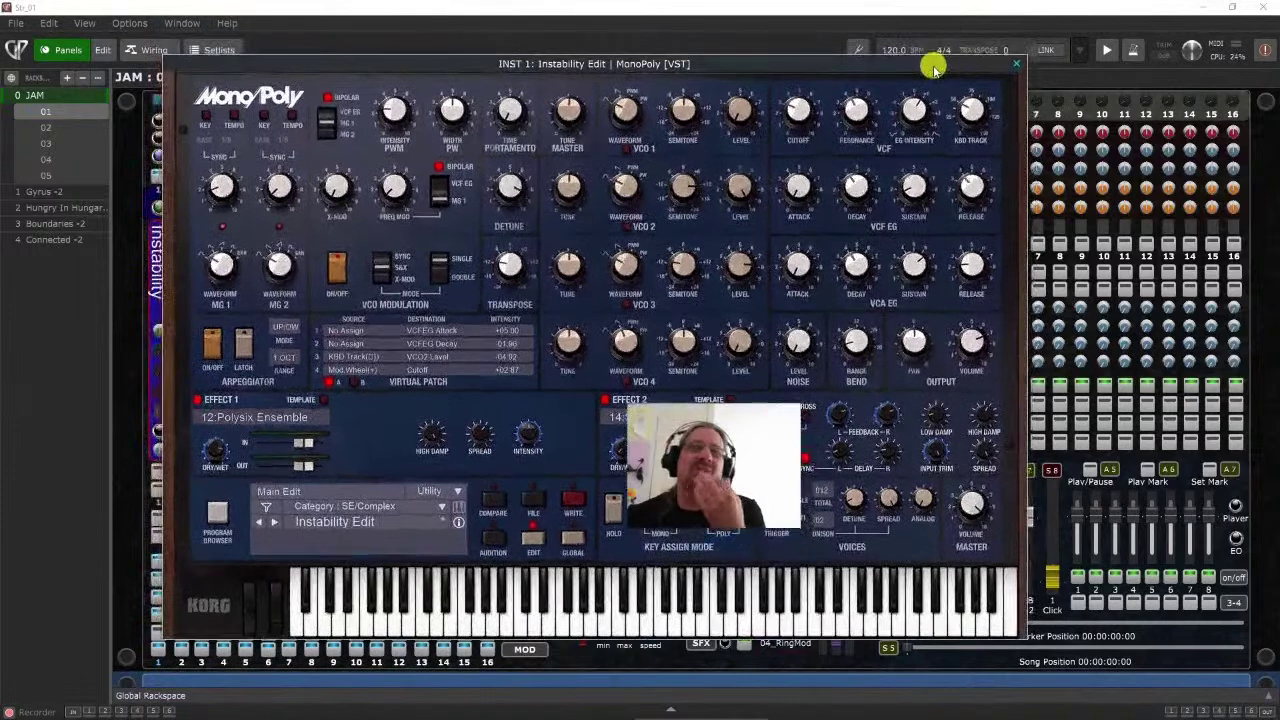
left_click(1016, 64)
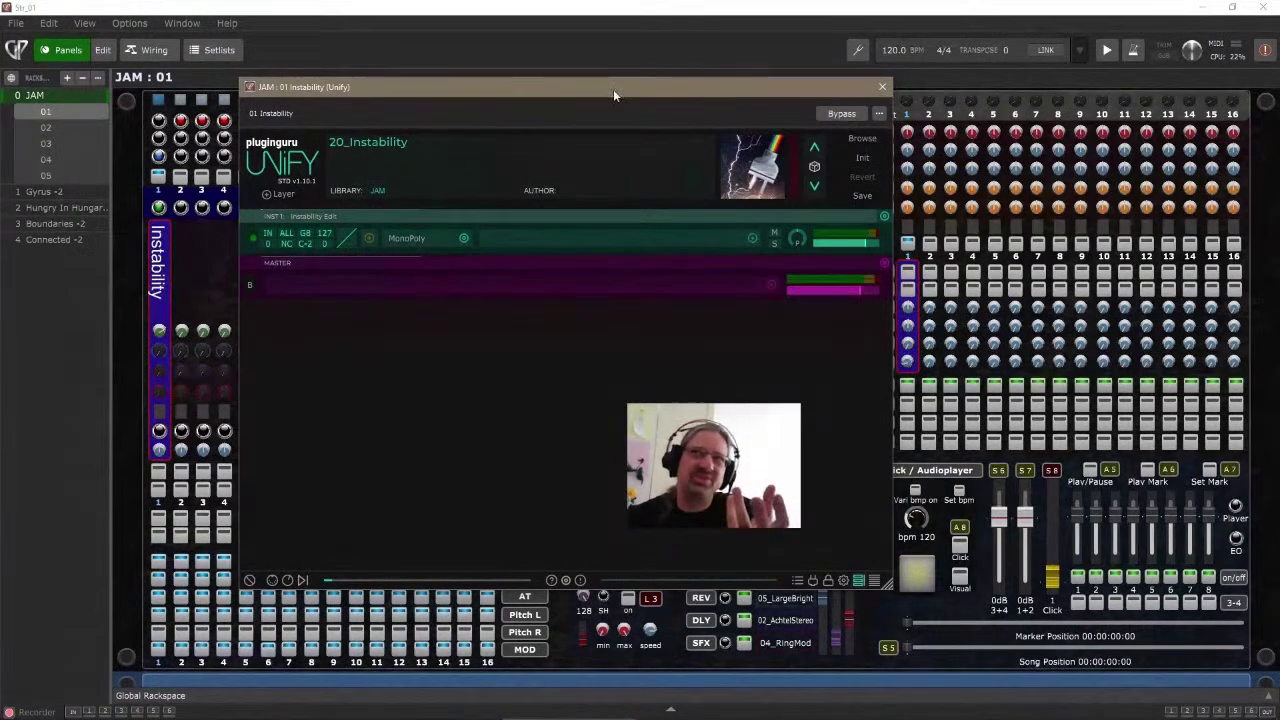
left_click_drag(572, 86, 563, 111)
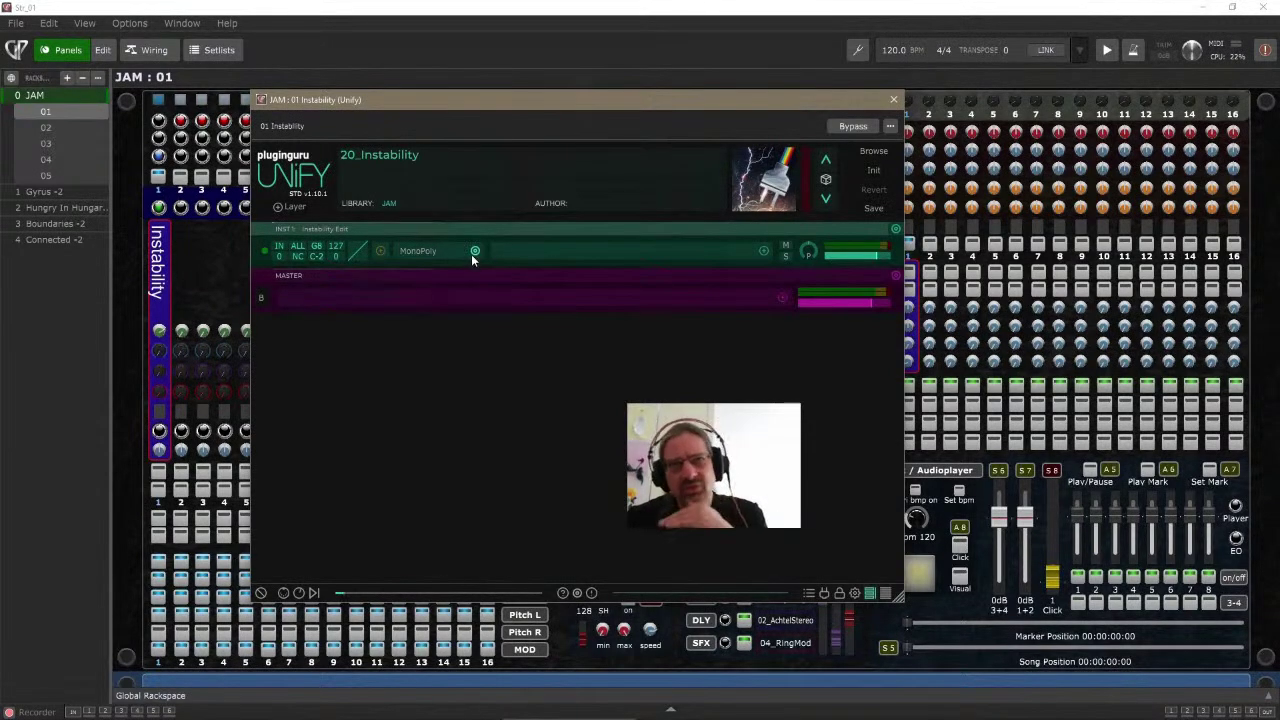
double_click(435, 250)
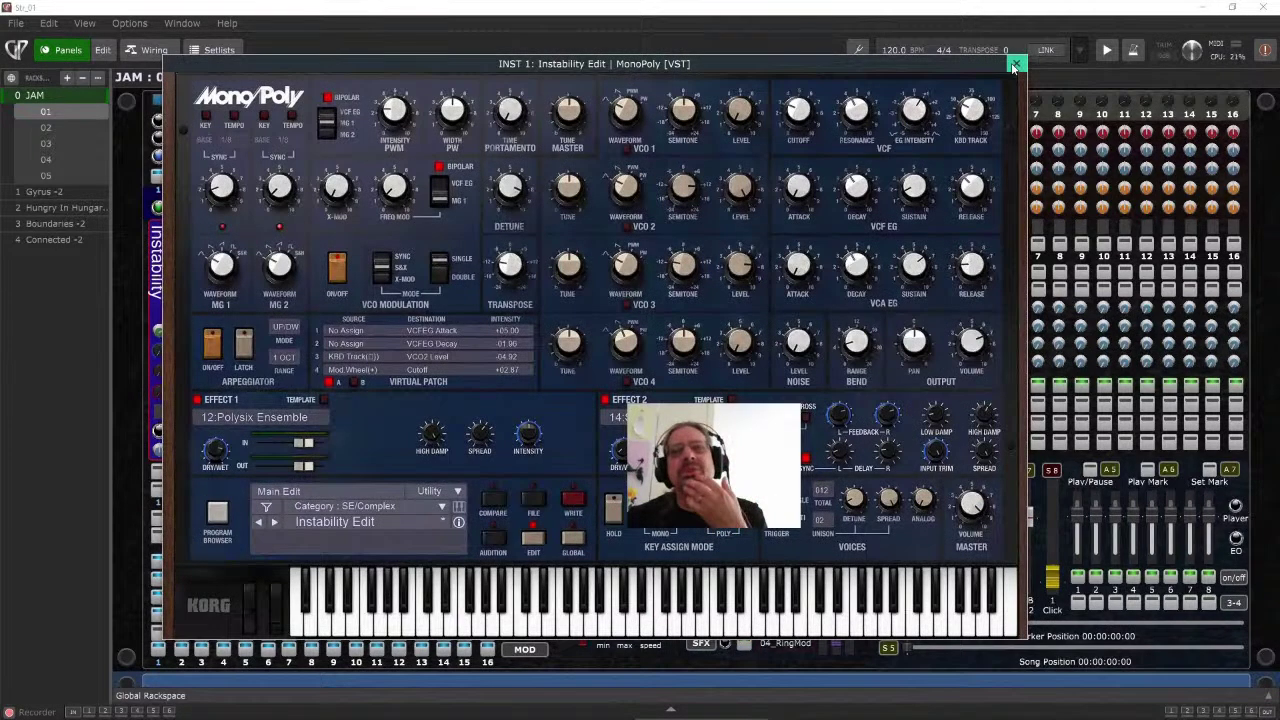
left_click(1015, 64)
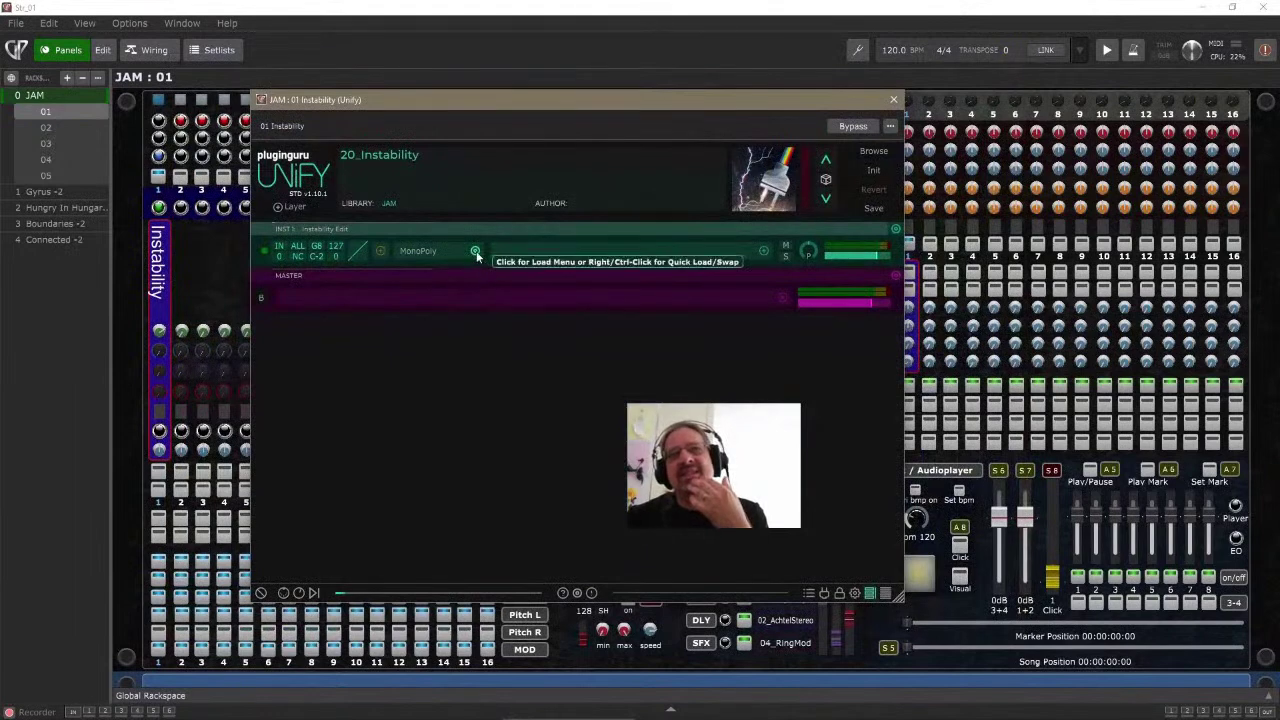
- Browse the instrument swap options of the MonoPoly layer, including the All Instruments list sorted by manufacturer, without swapping
left_click(476, 256)
left_click(436, 289)
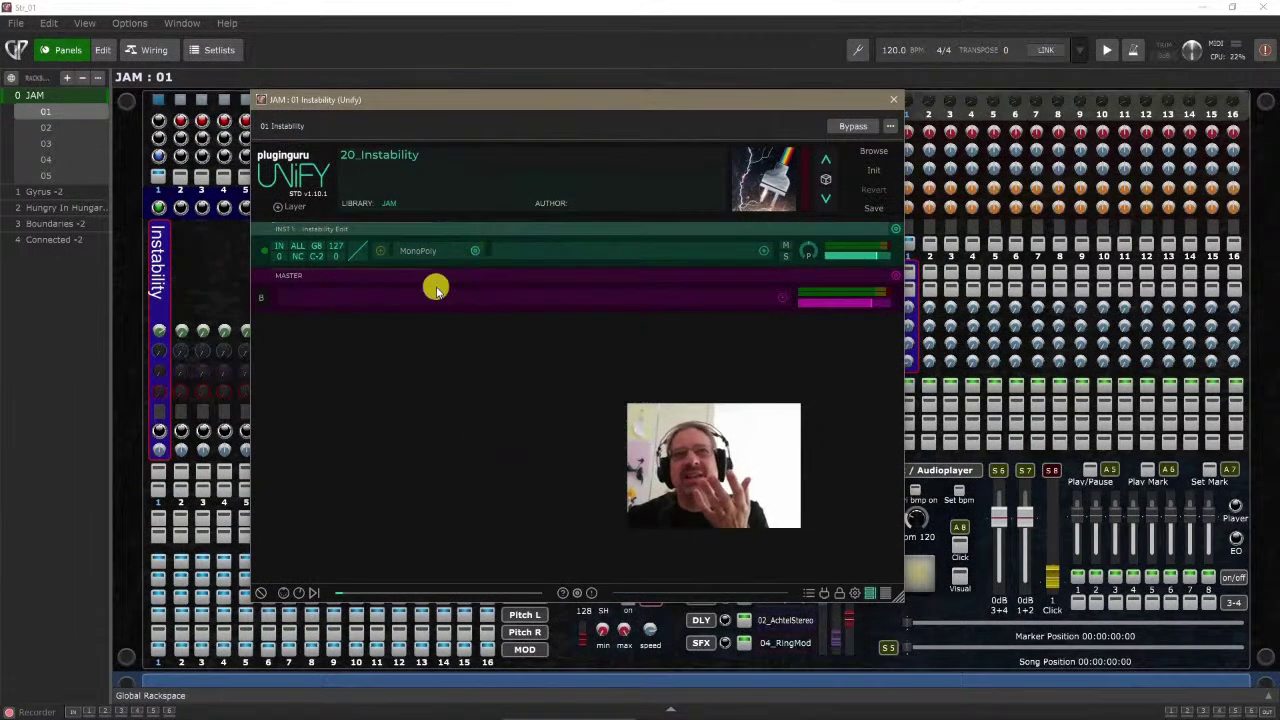
left_click(477, 256)
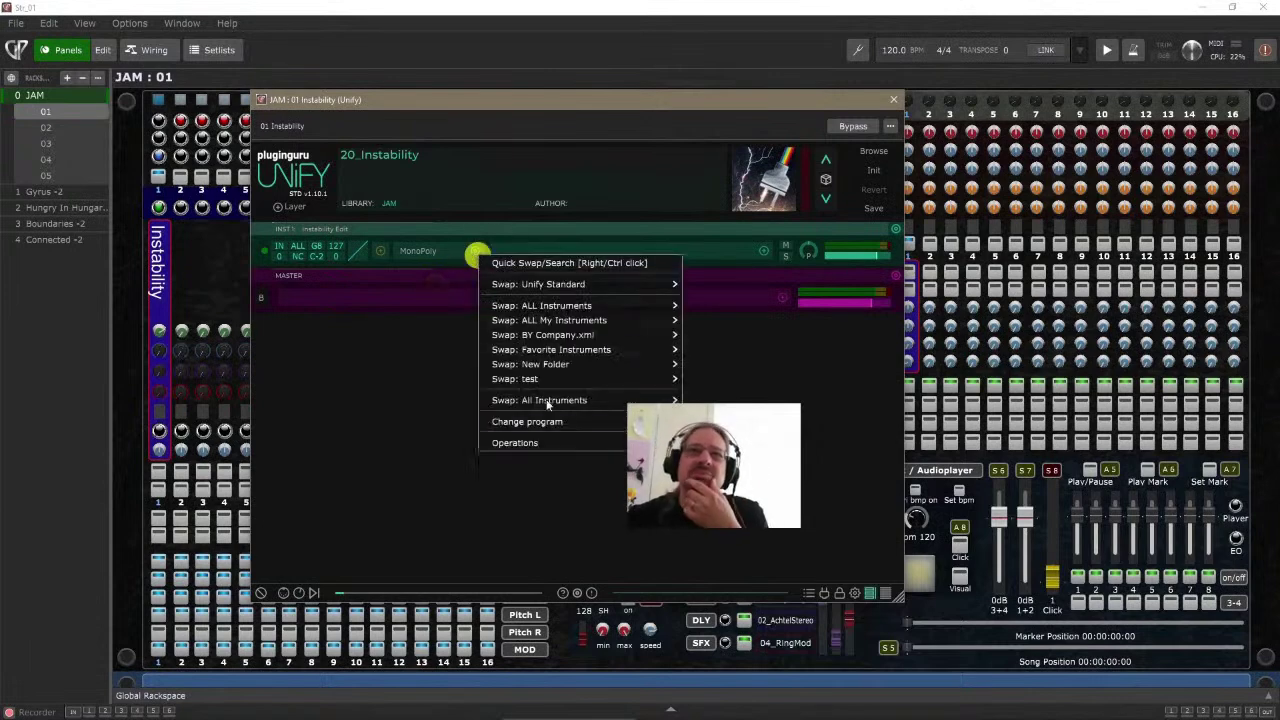
mouse_move(557, 400)
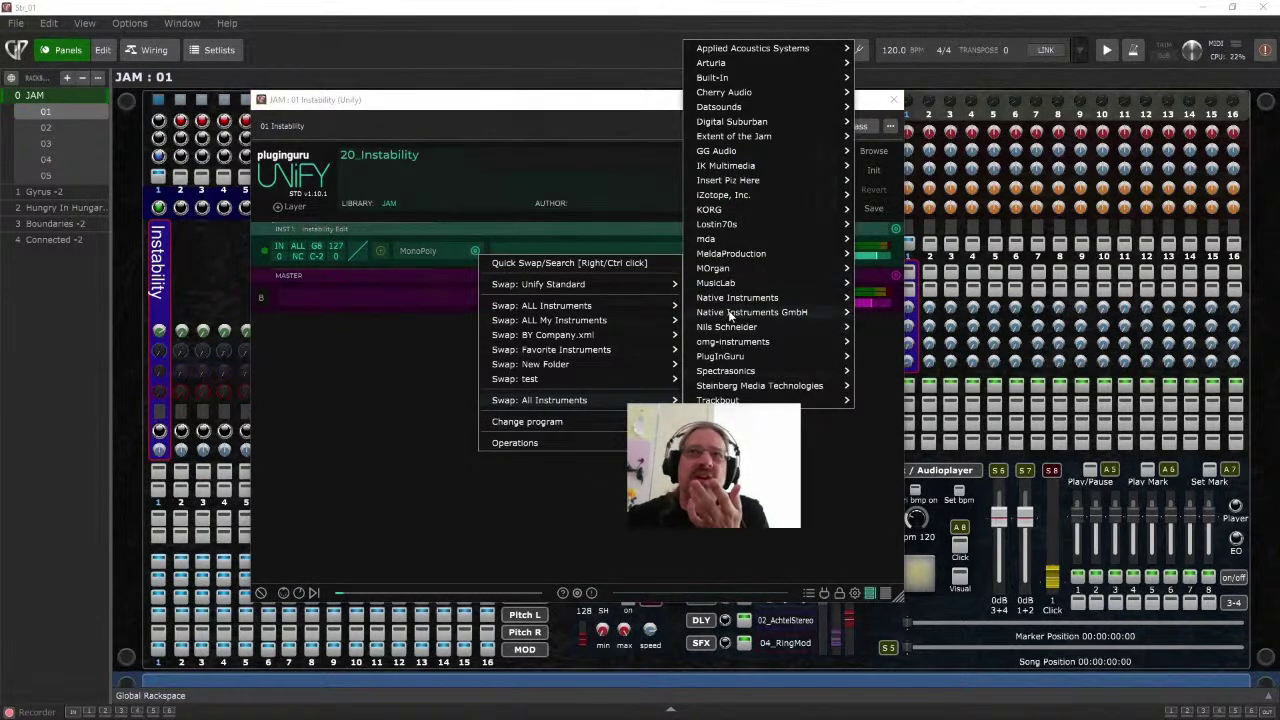
mouse_move(730, 342)
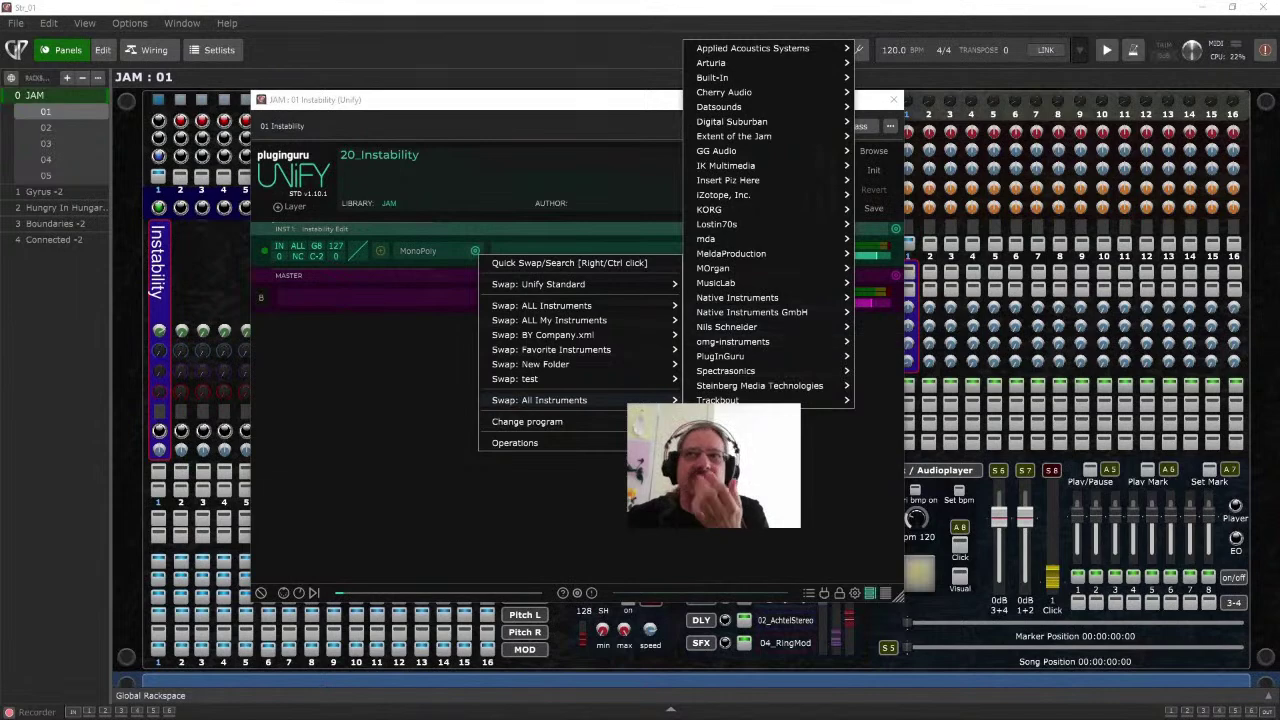
left_click(482, 256)
- Review the MonoPoly editor and the save metadata of the 20_Instability patch, and close Unify without saving
left_click(432, 252)
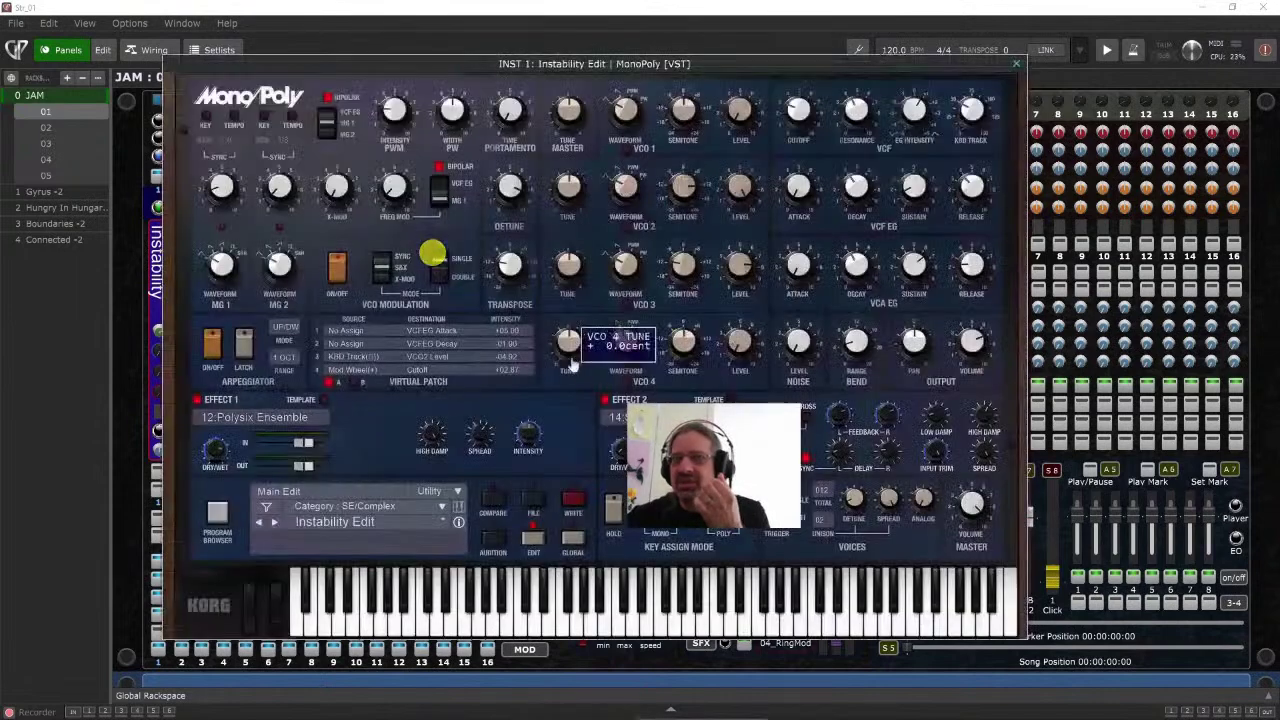
left_click(1016, 63)
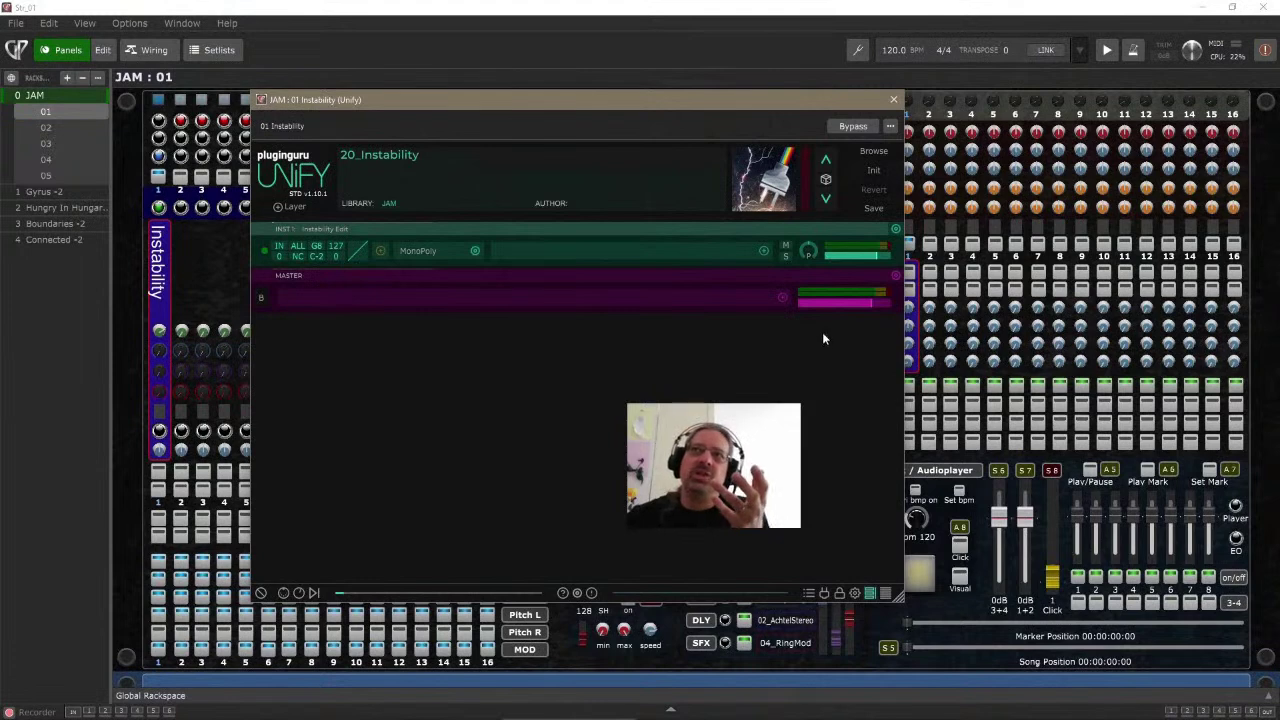
left_click(878, 207)
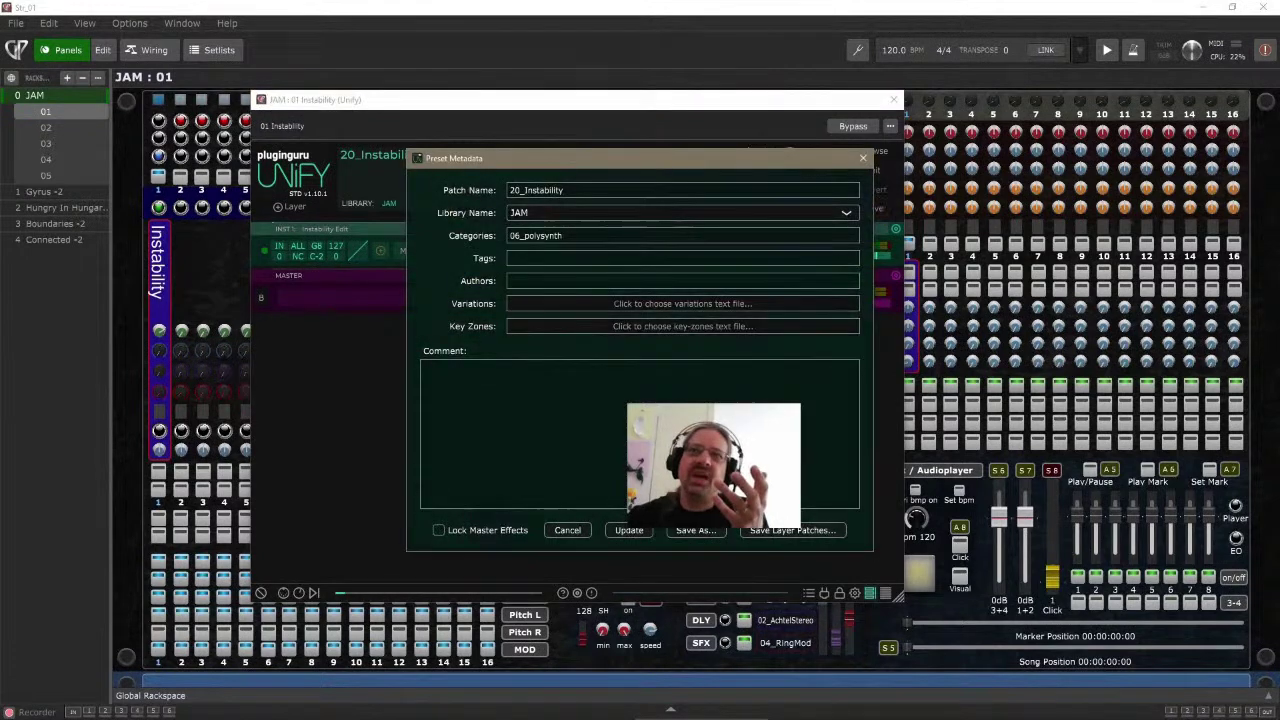
left_click(863, 158)
left_click(893, 99)
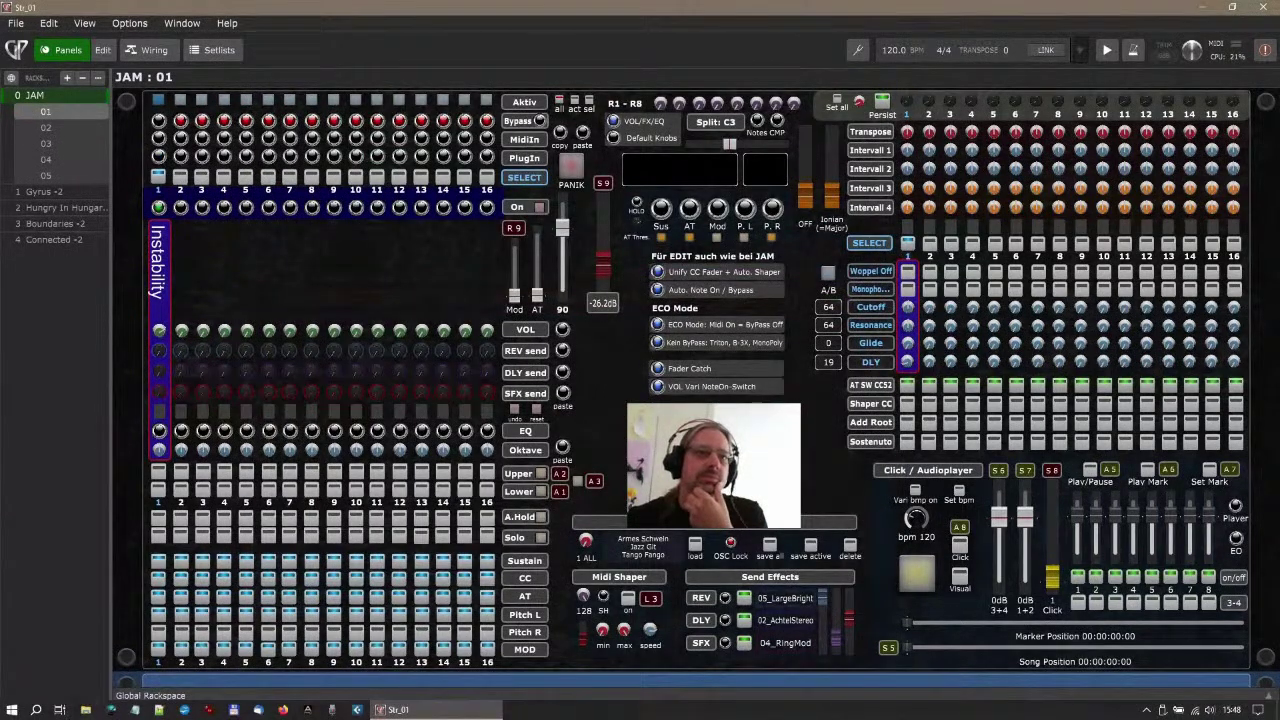
- Open the JAM library's Patches folder from the desktop and view the patch files in 02_E-Piano,Clav
left_click(490, 709)
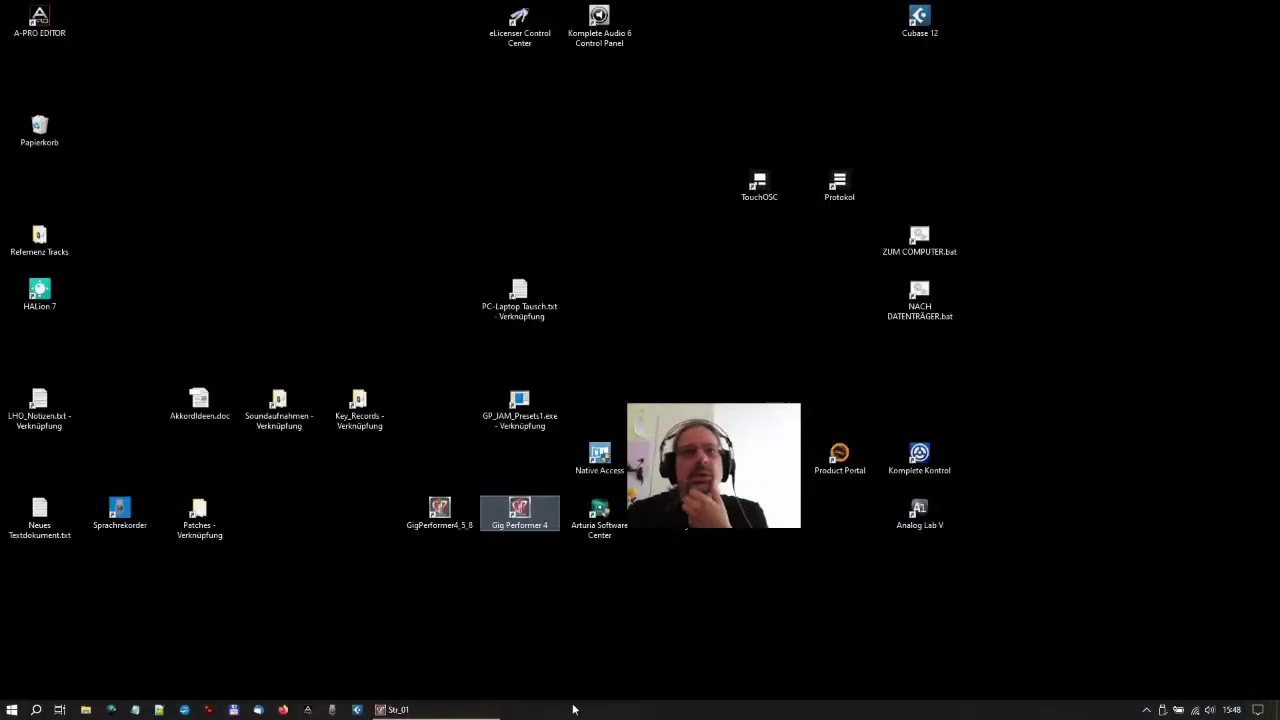
double_click(199, 514)
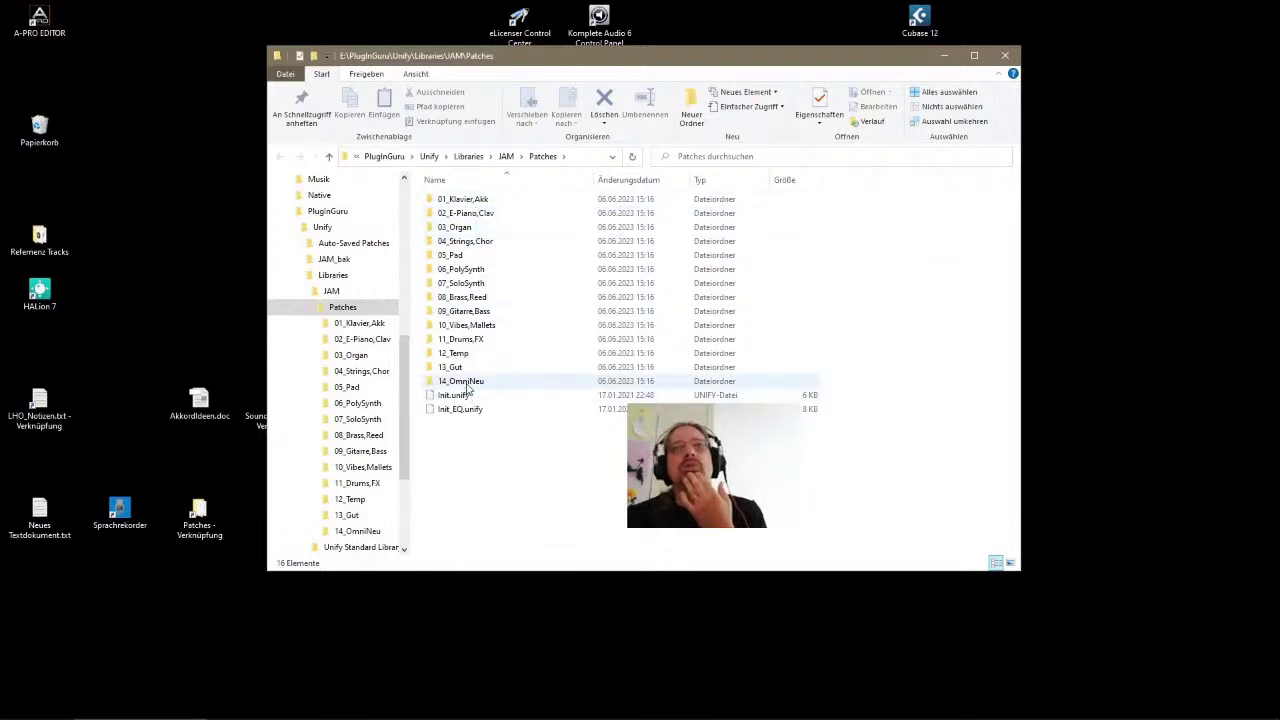
left_click(457, 200)
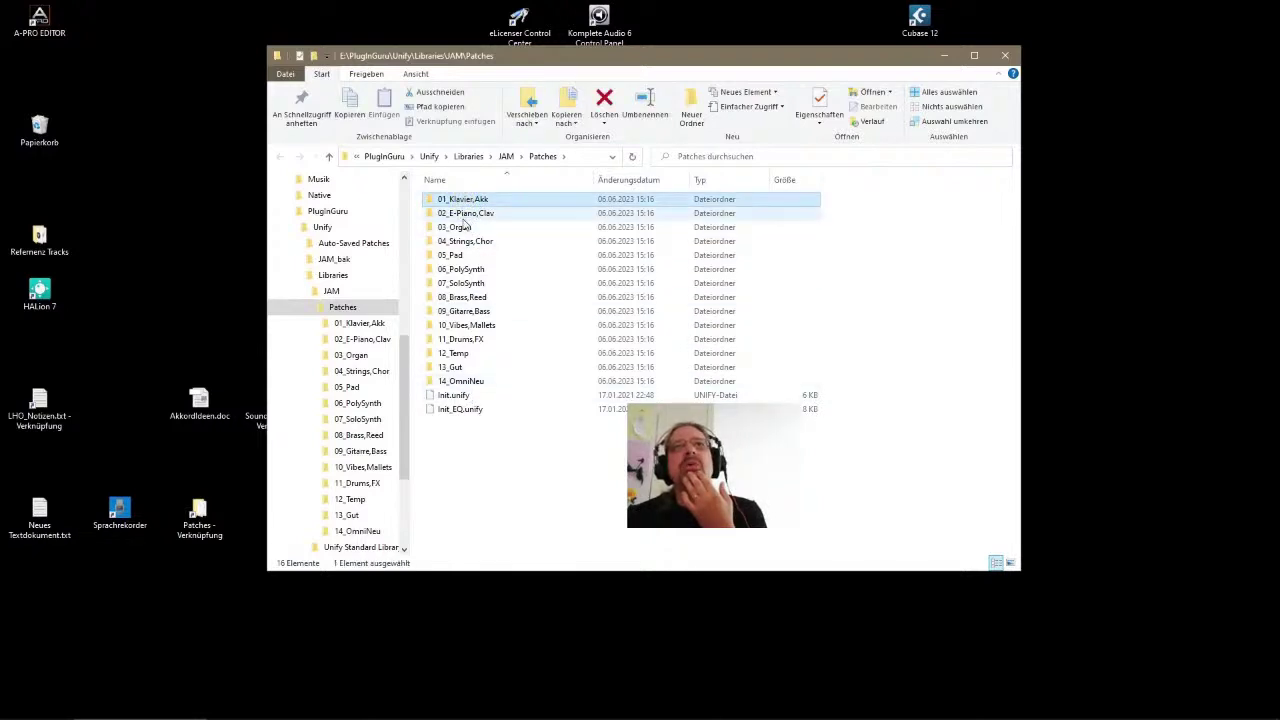
left_click(462, 215)
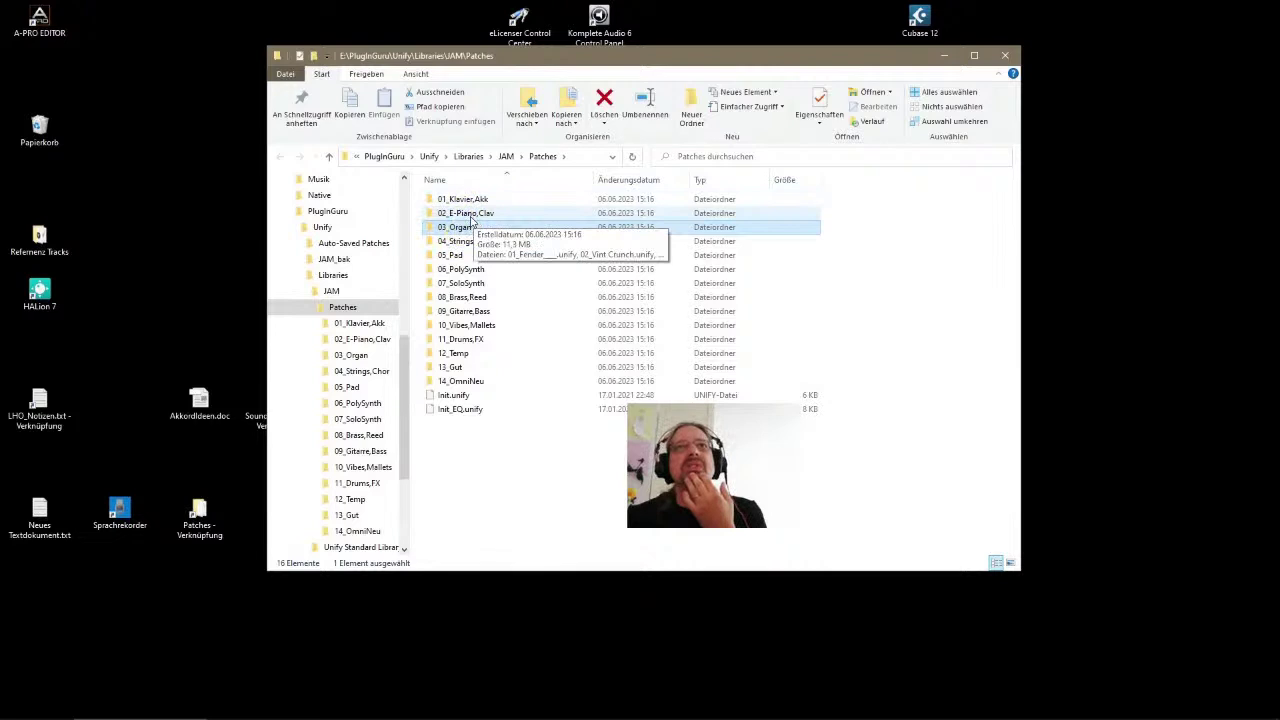
double_click(470, 213)
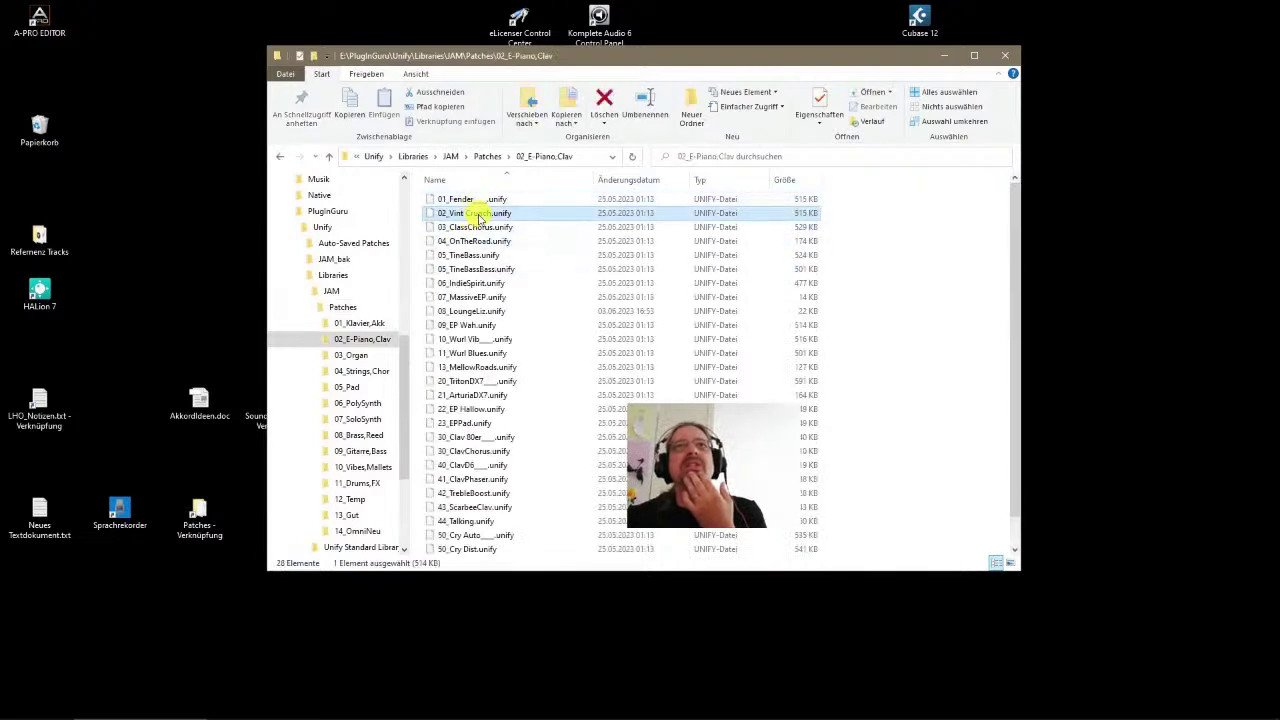
left_click(478, 268)
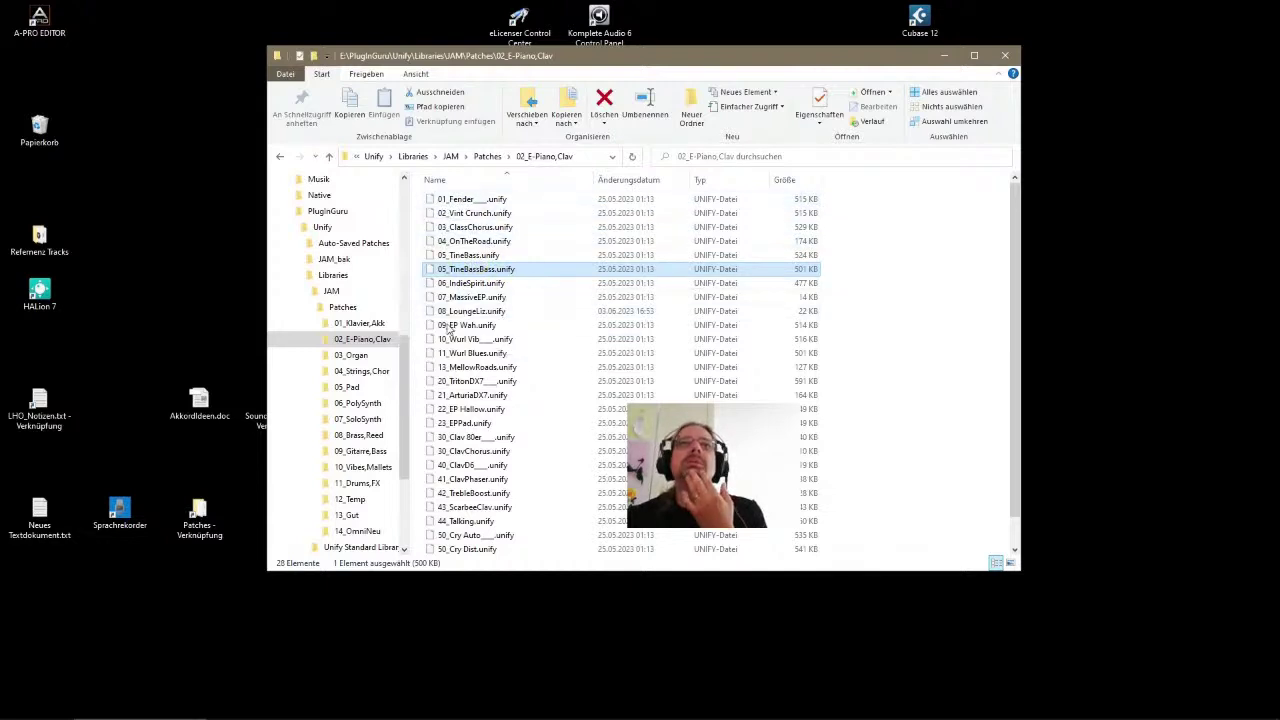
- Compare the patch files in the 01_Klavier,Akk and 02_E-Piano,Clav folders, and return to the Patches folder
left_click(366, 323)
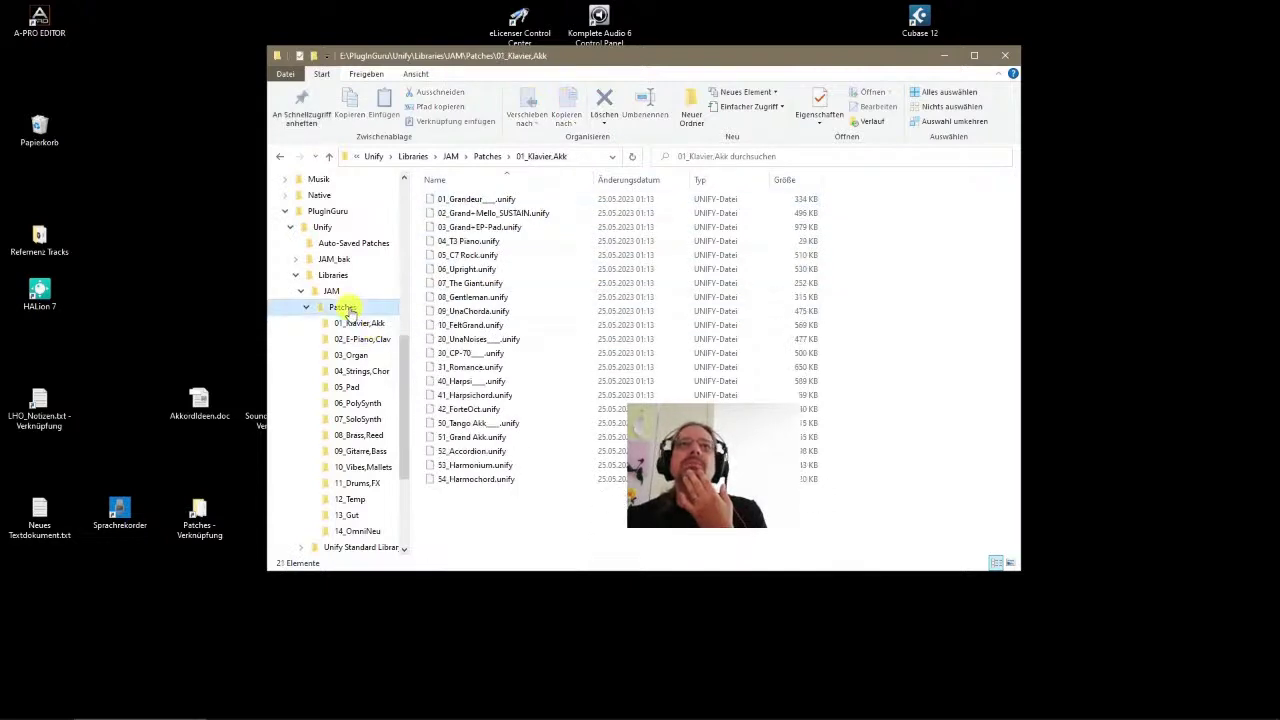
left_click(345, 307)
left_click(362, 325)
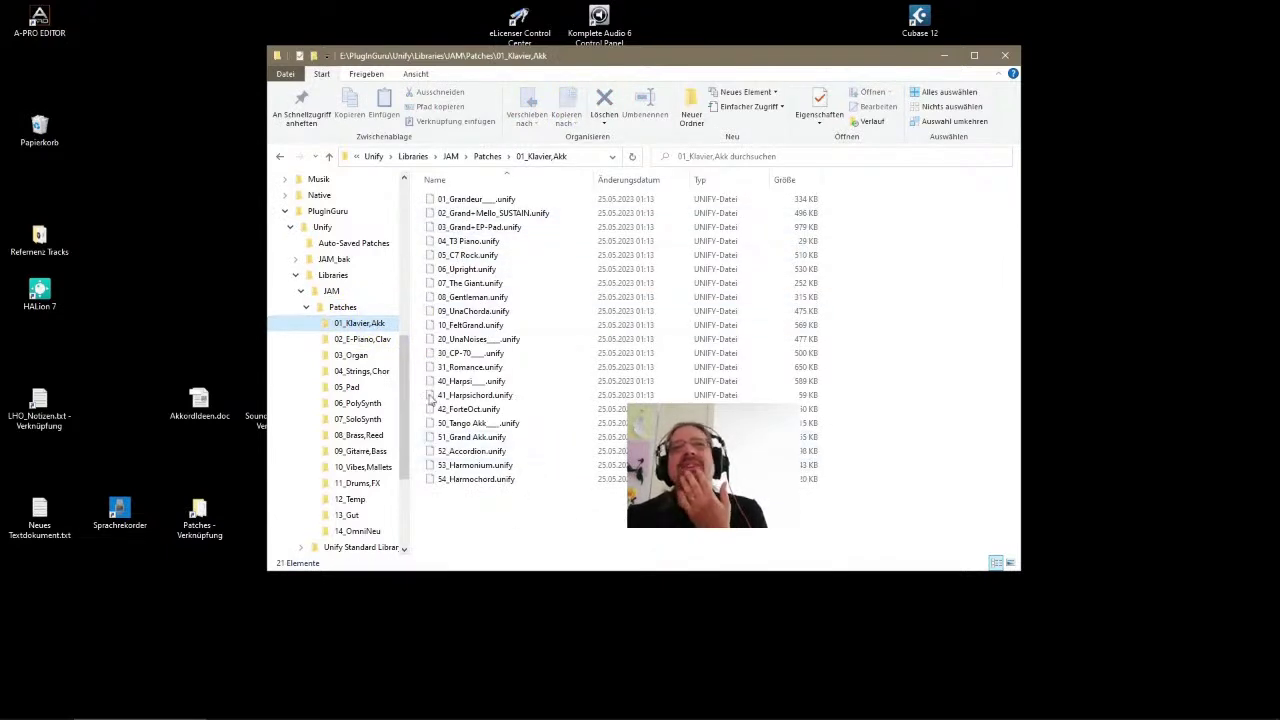
left_click(350, 339)
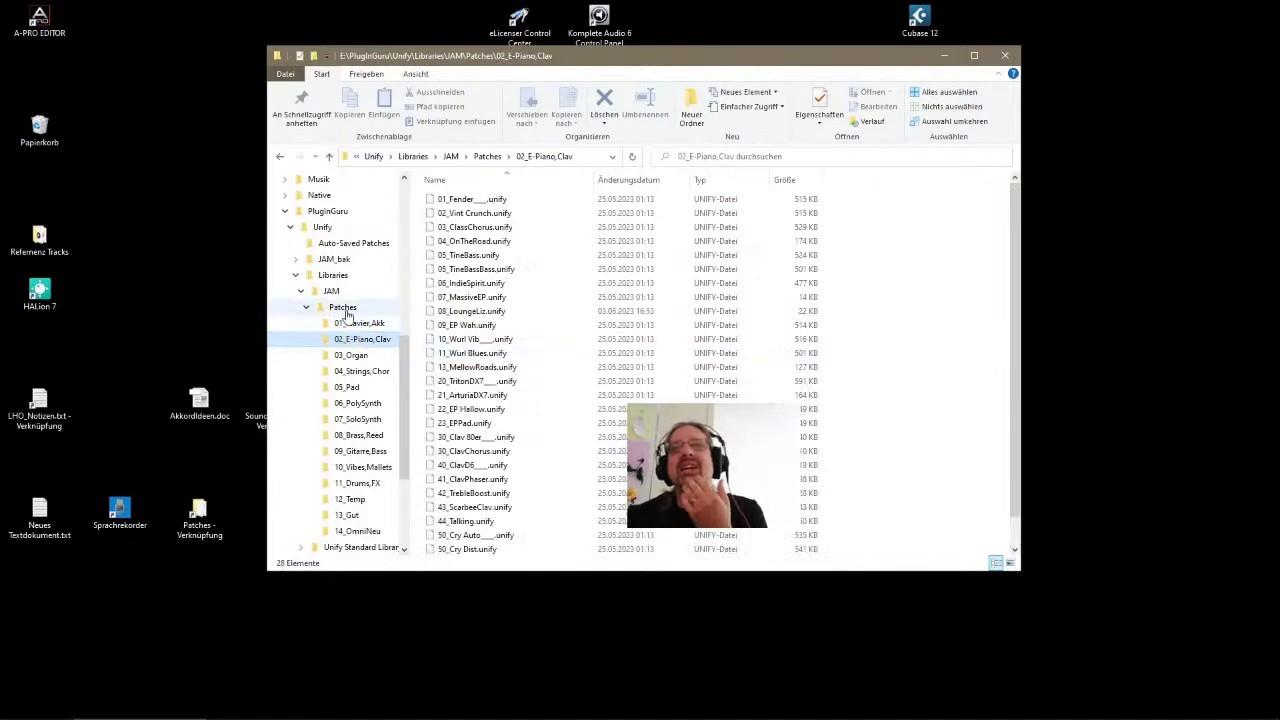
left_click(342, 308)
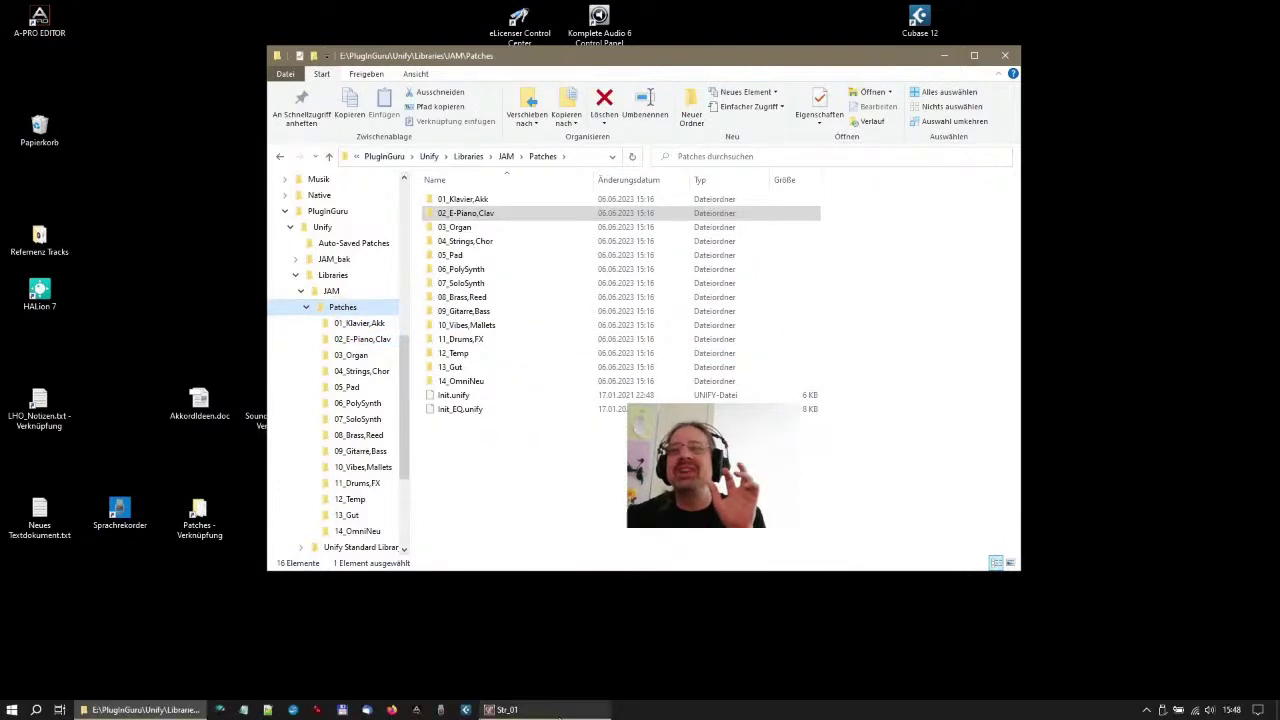
- Show the 02_E-Piano,Clav patch files over Gig Performer's rackspace for comparison, and return to Gig Performer
left_click(551, 714)
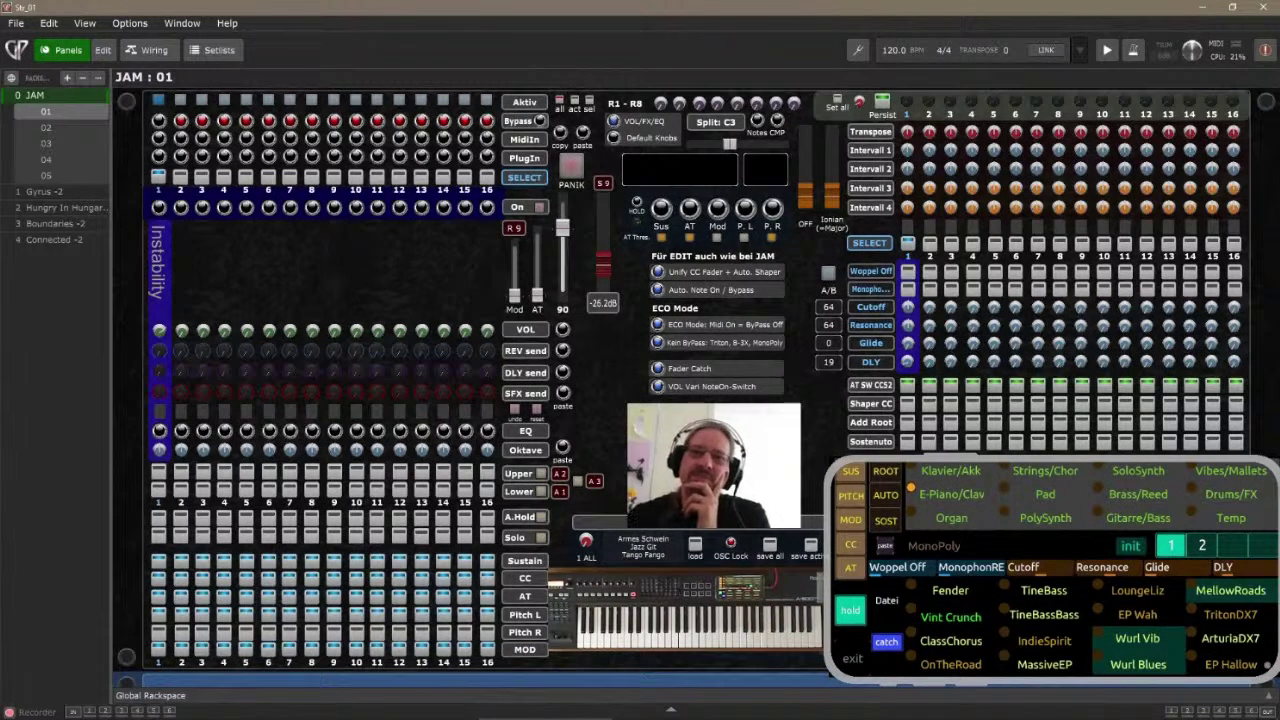
mouse_move(546, 712)
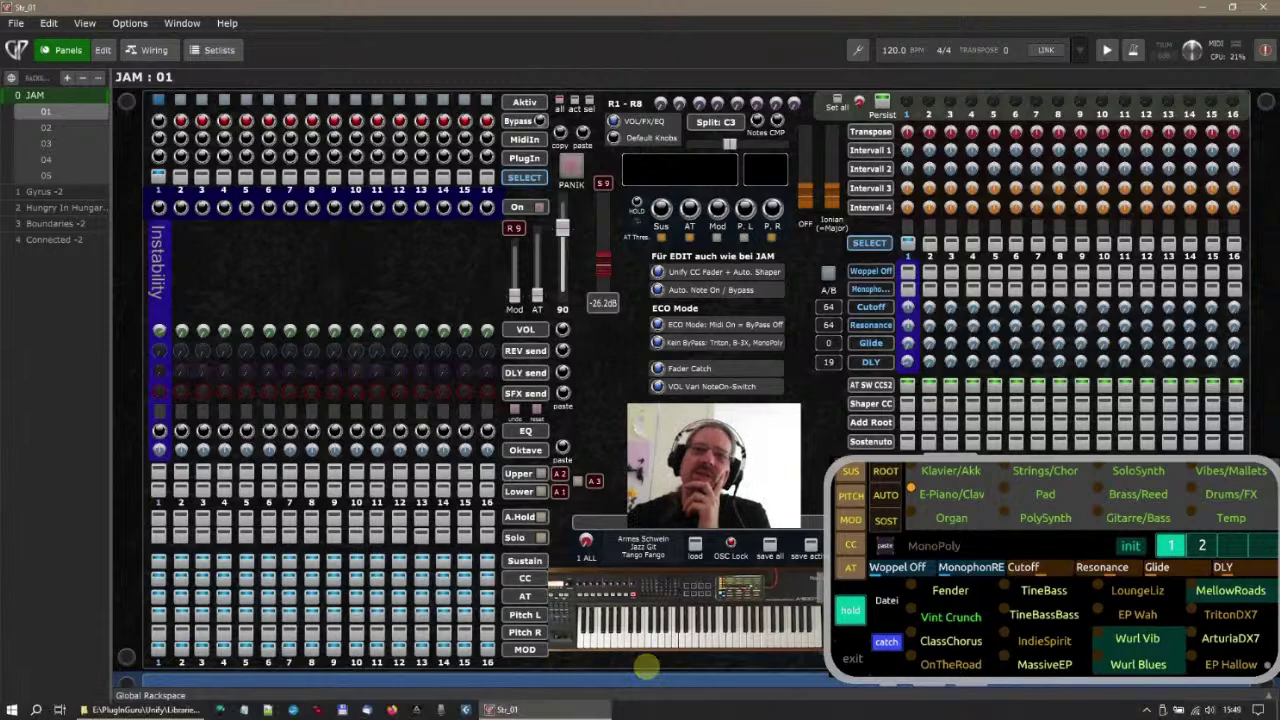
left_click(145, 709)
left_click(462, 213)
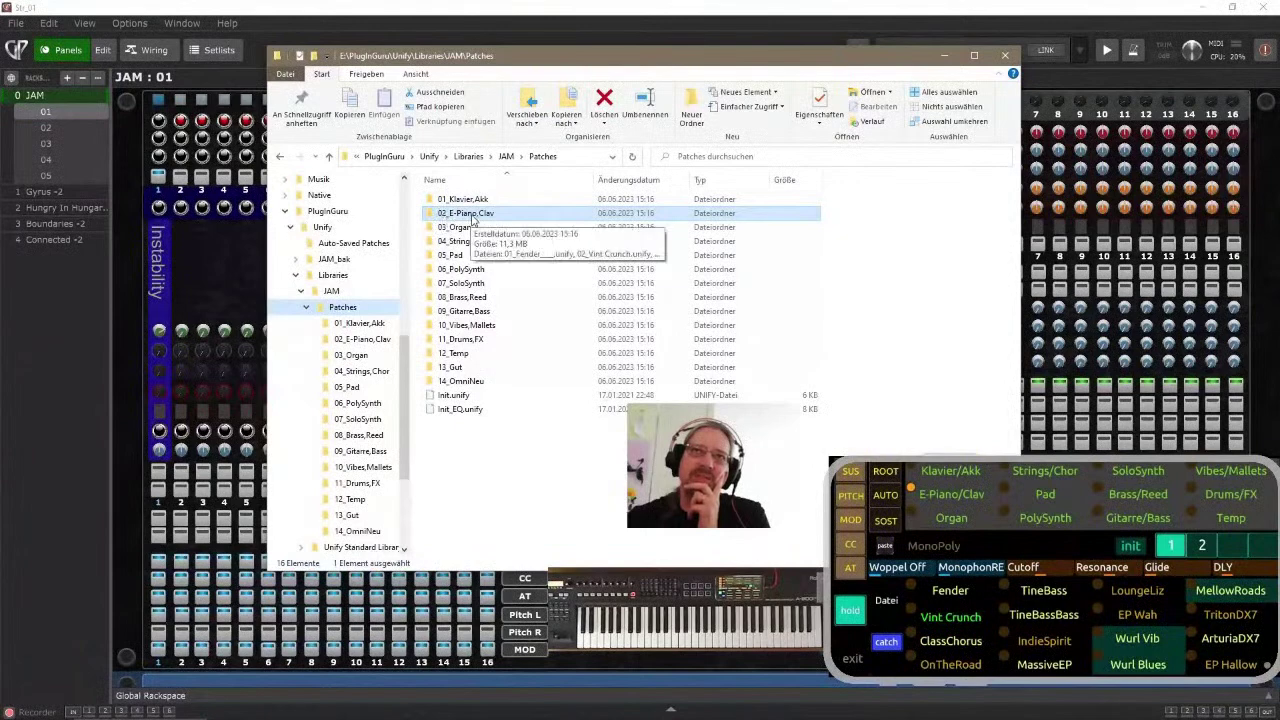
double_click(475, 216)
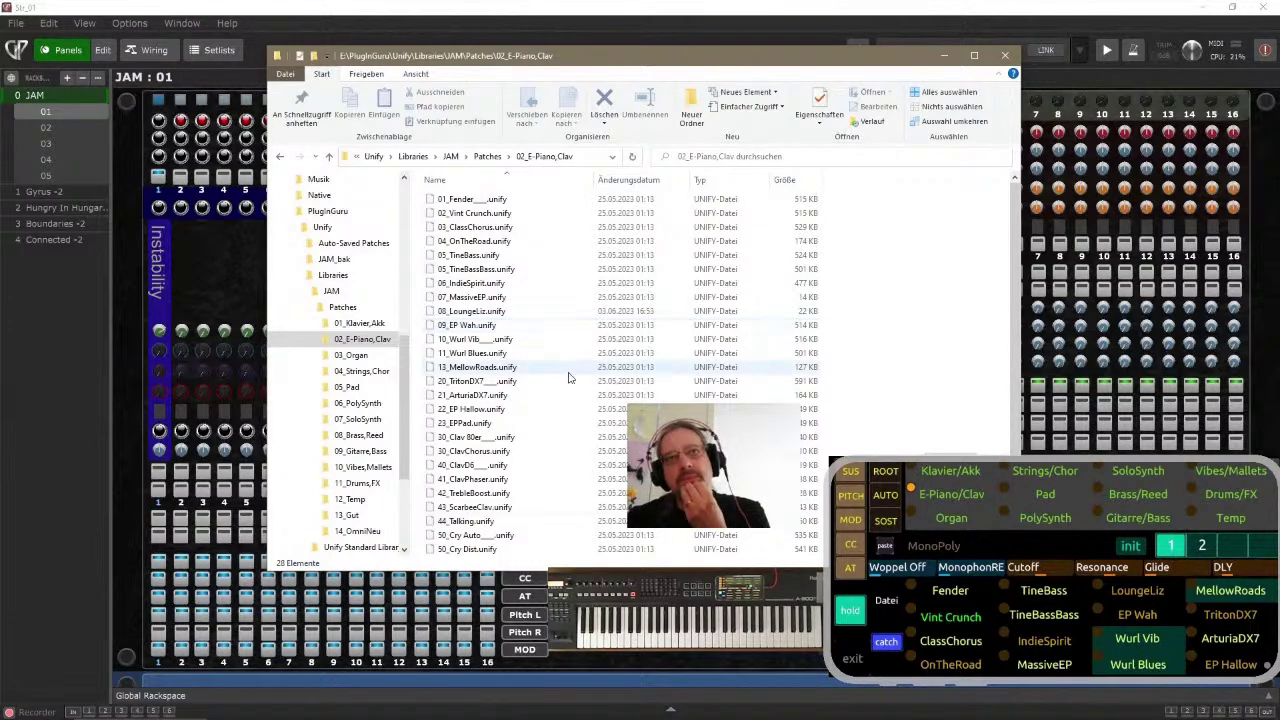
left_click(545, 14)
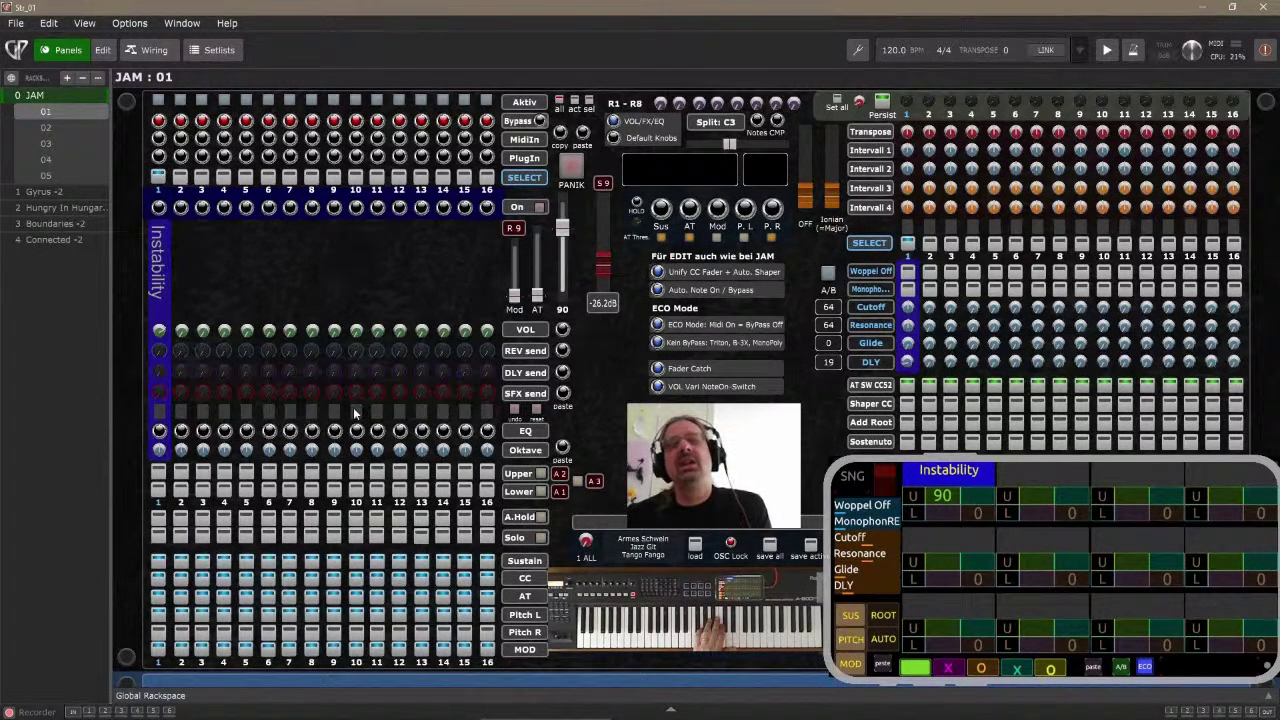
- Show the patch files in the 01_Klavier,Akk folder and highlight 01_Grandeur and 02_Grand+Mello_SUSTAIN as naming examples
mouse_move(618, 716)
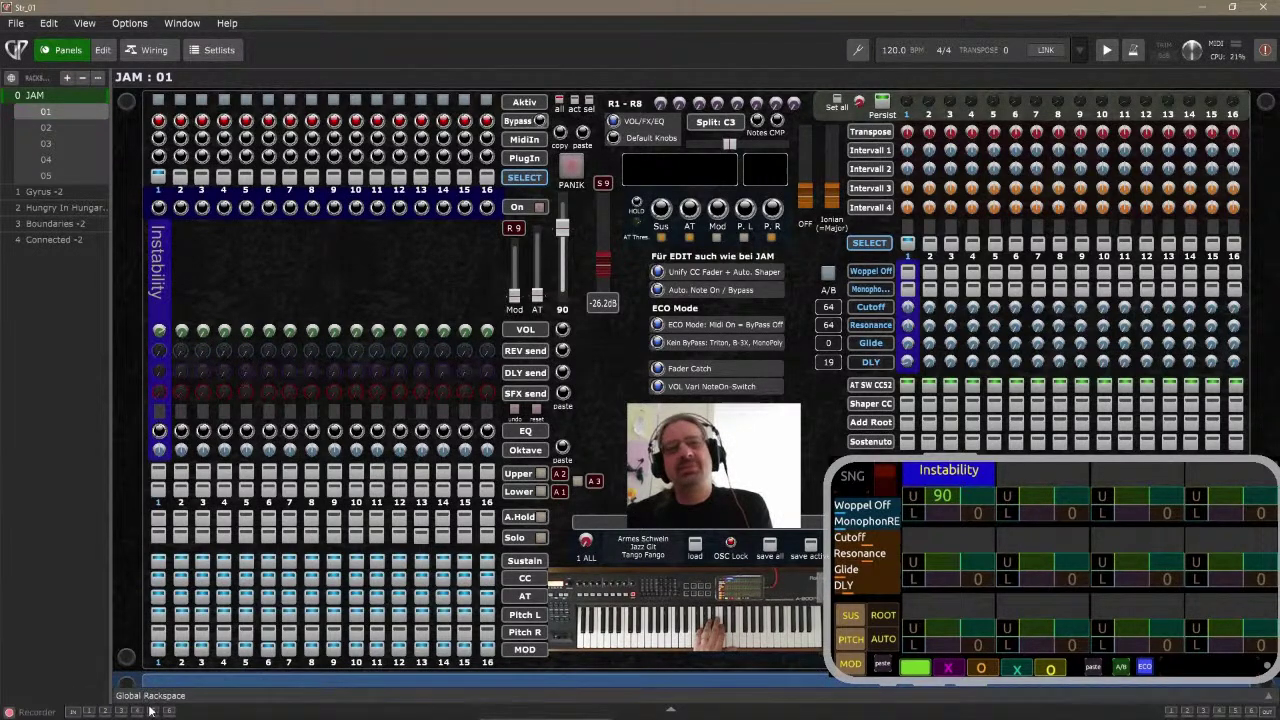
left_click(145, 709)
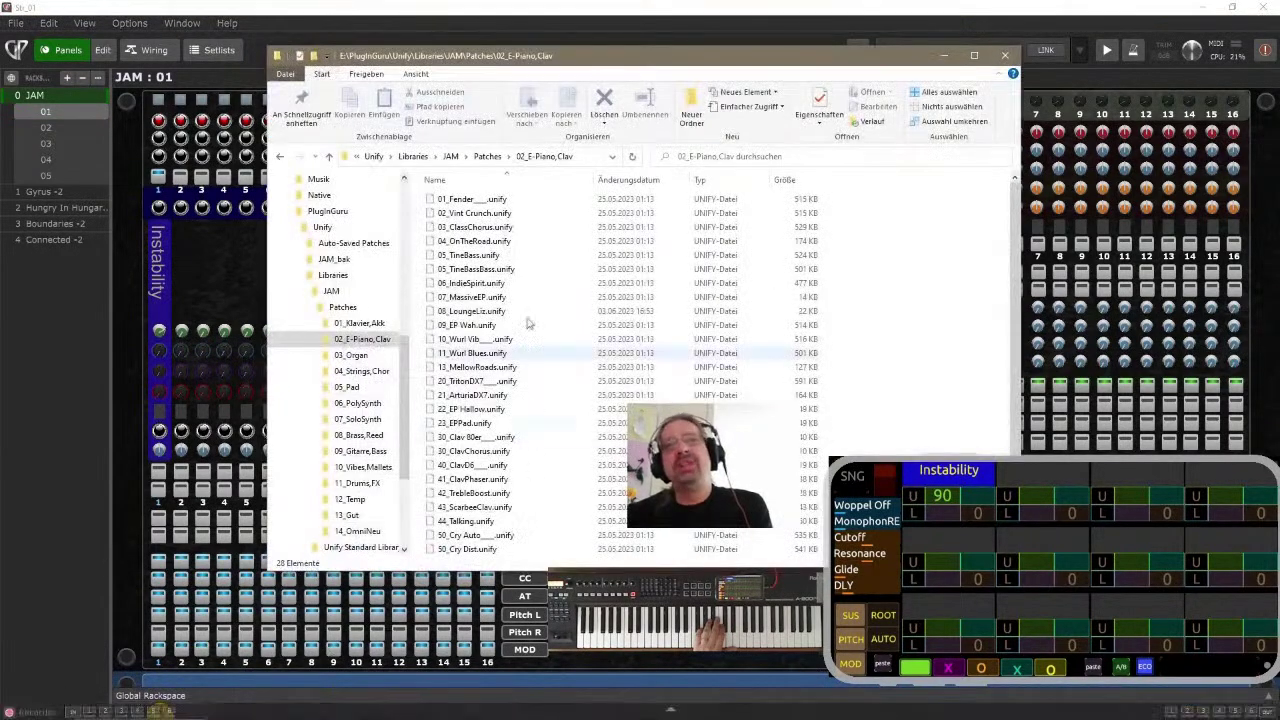
left_click(351, 355)
left_click(356, 323)
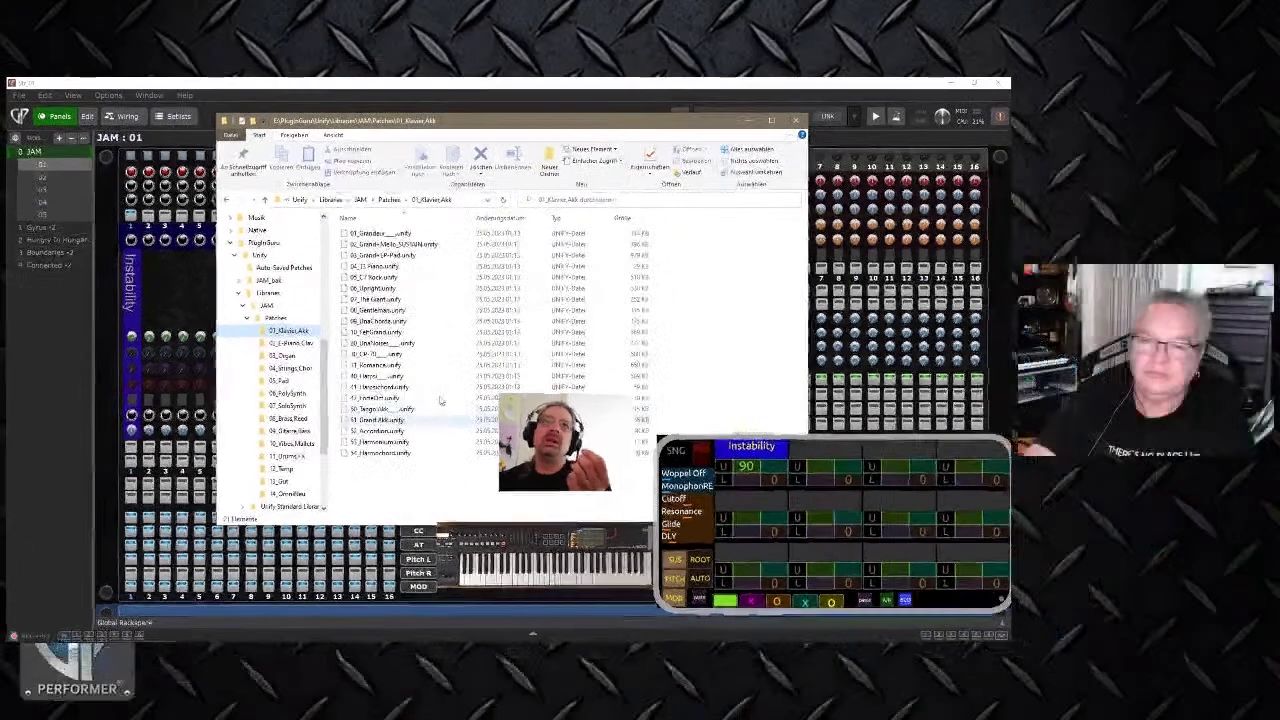
left_click(289, 329)
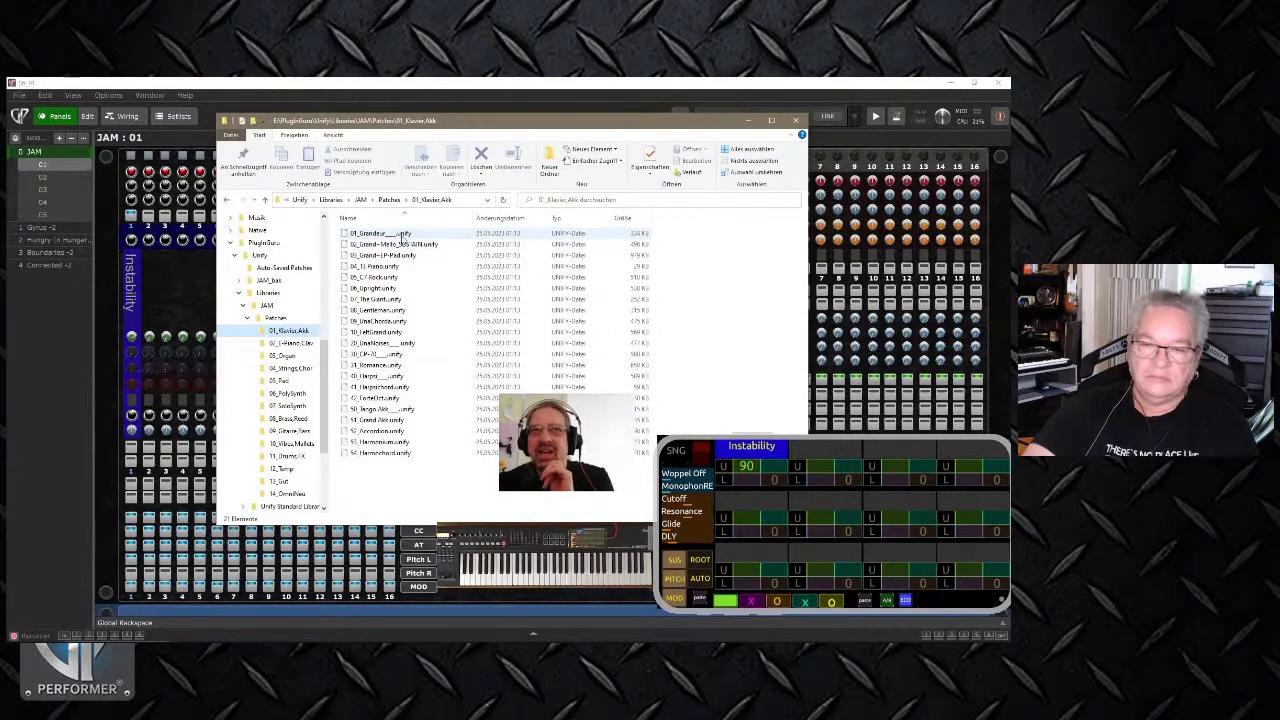
left_click(378, 233)
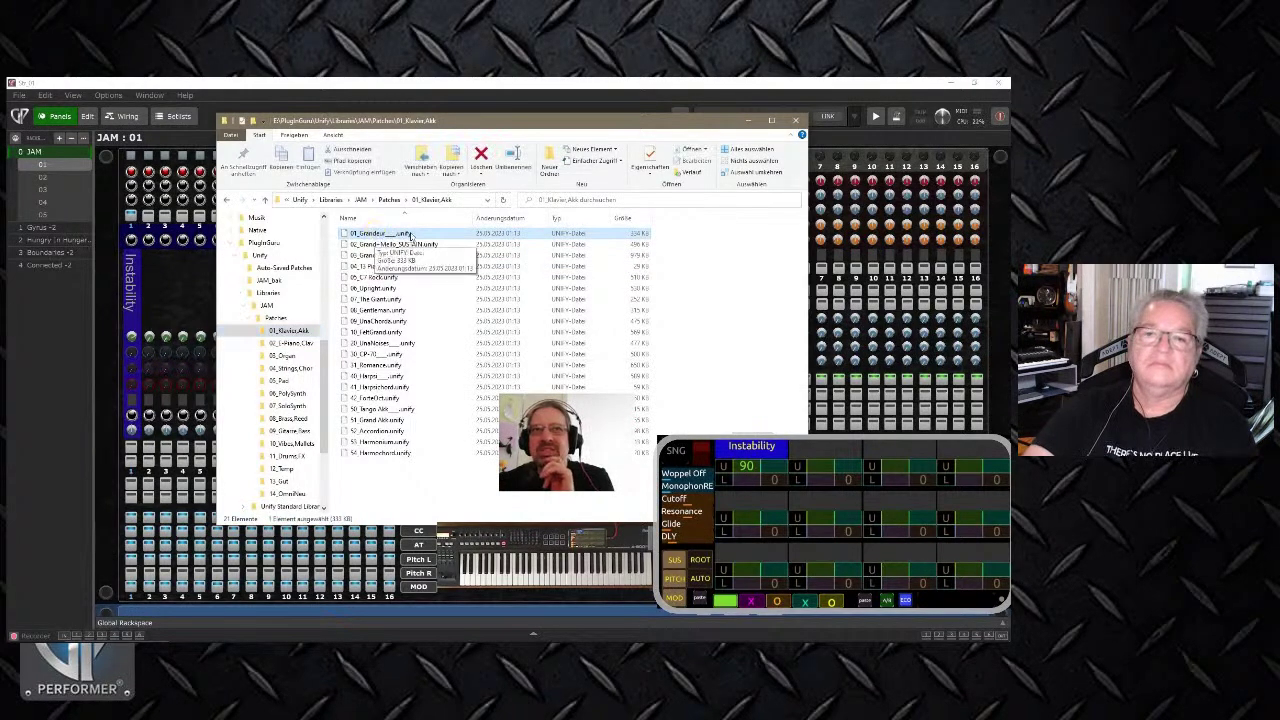
left_click(422, 245)
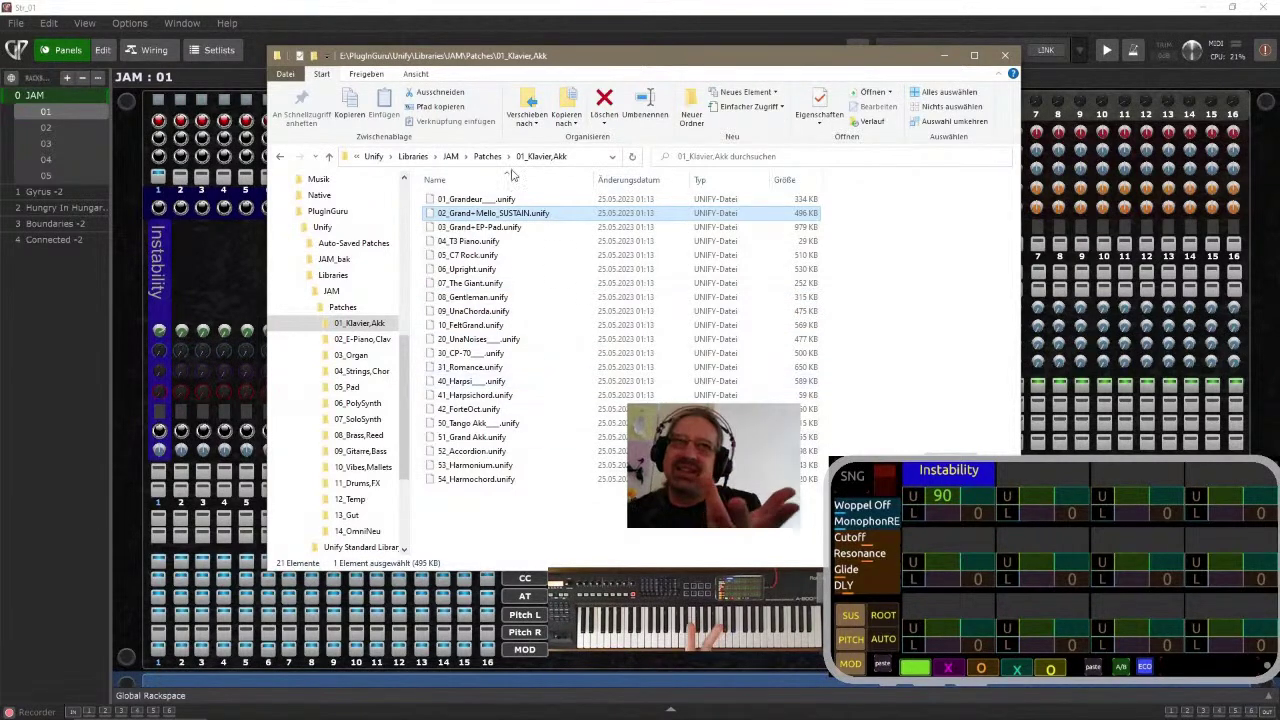
- Return to Gig Performer and view the Unify plugin window of channel 1, closing it without changes
left_click(332, 10)
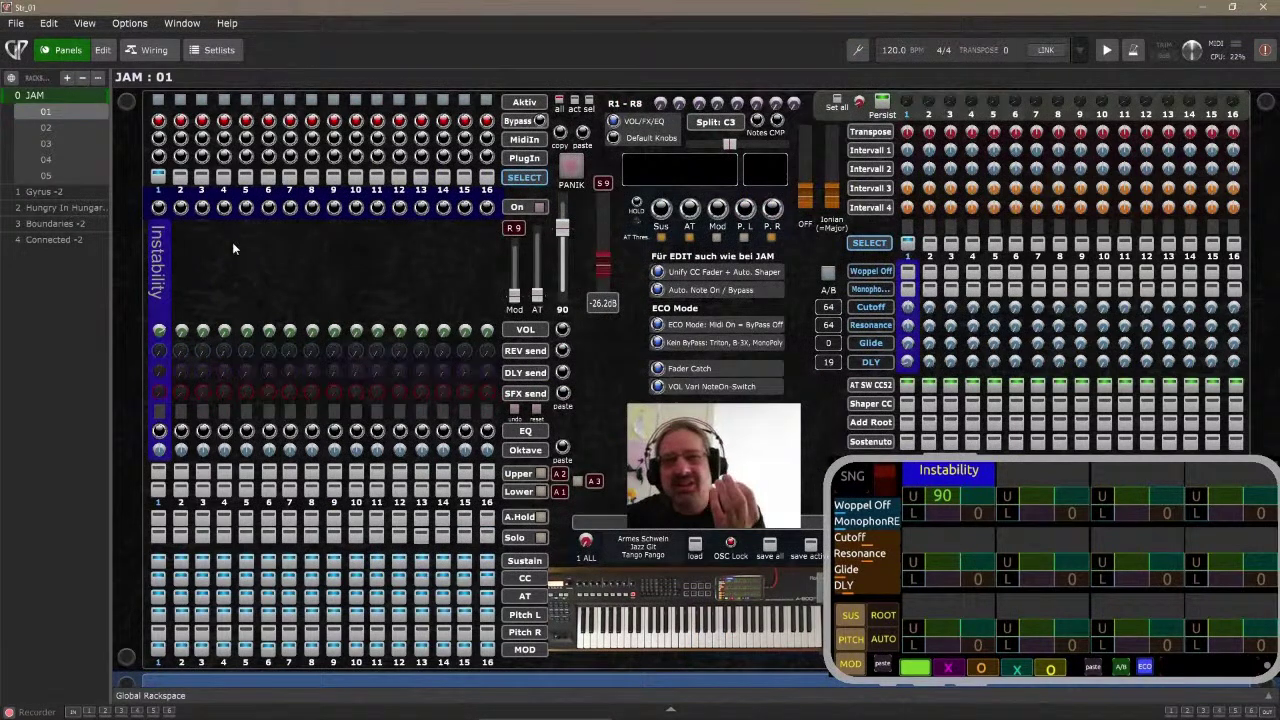
left_click(159, 158)
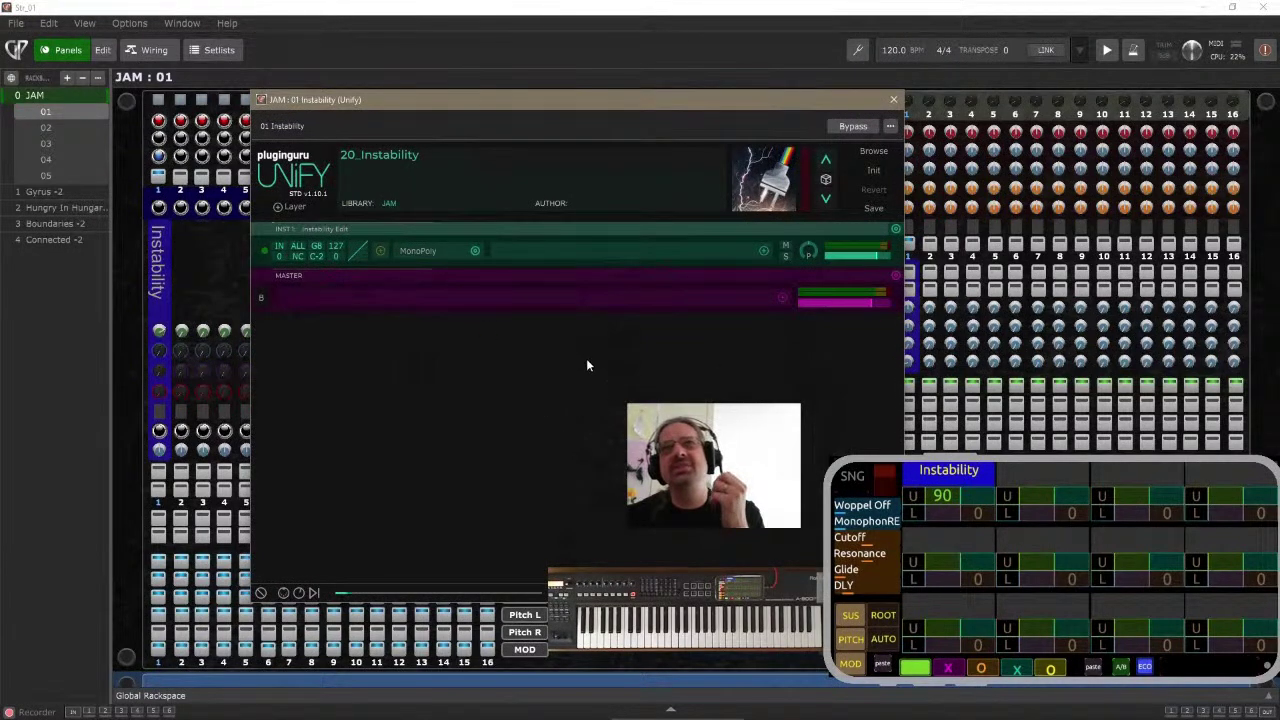
left_click(895, 101)
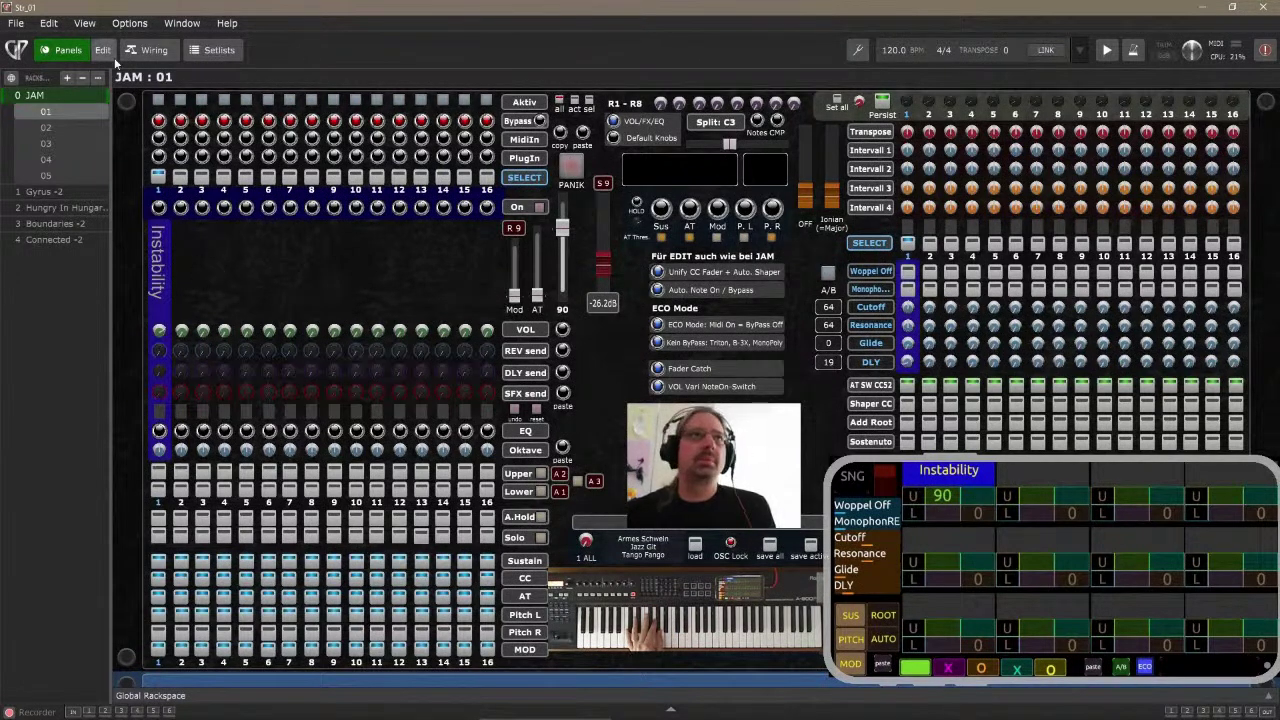
- Show the rackspace wiring and point out the Unify plugin blocks of channels 01 to 04
left_click(148, 49)
scroll(173, 425, "down", 9)
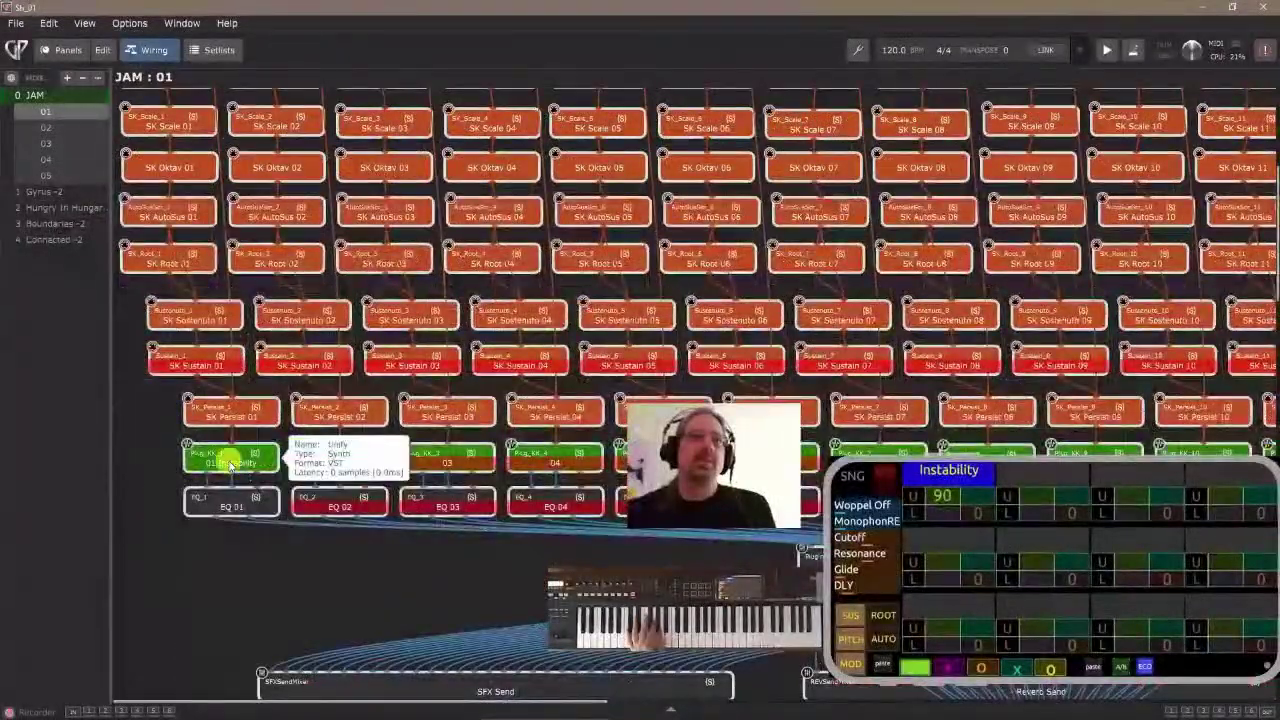
left_click(230, 460)
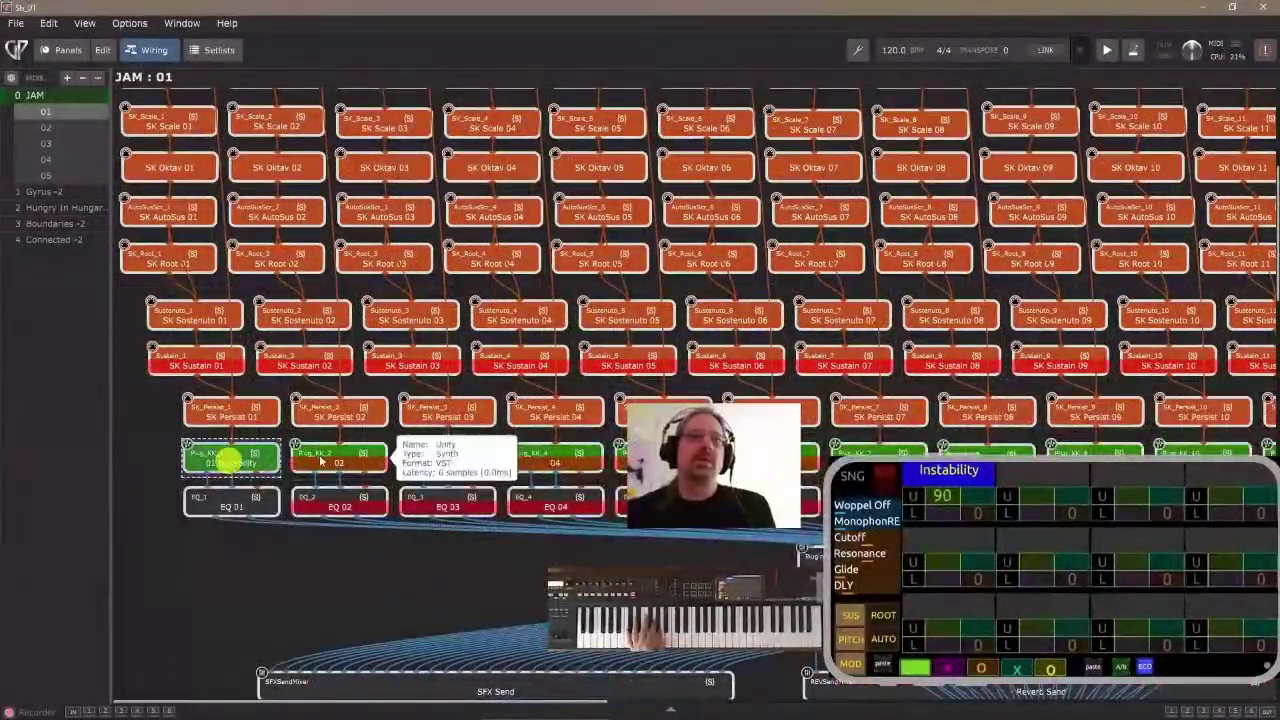
left_click(329, 455)
left_click(437, 455)
left_click(550, 458)
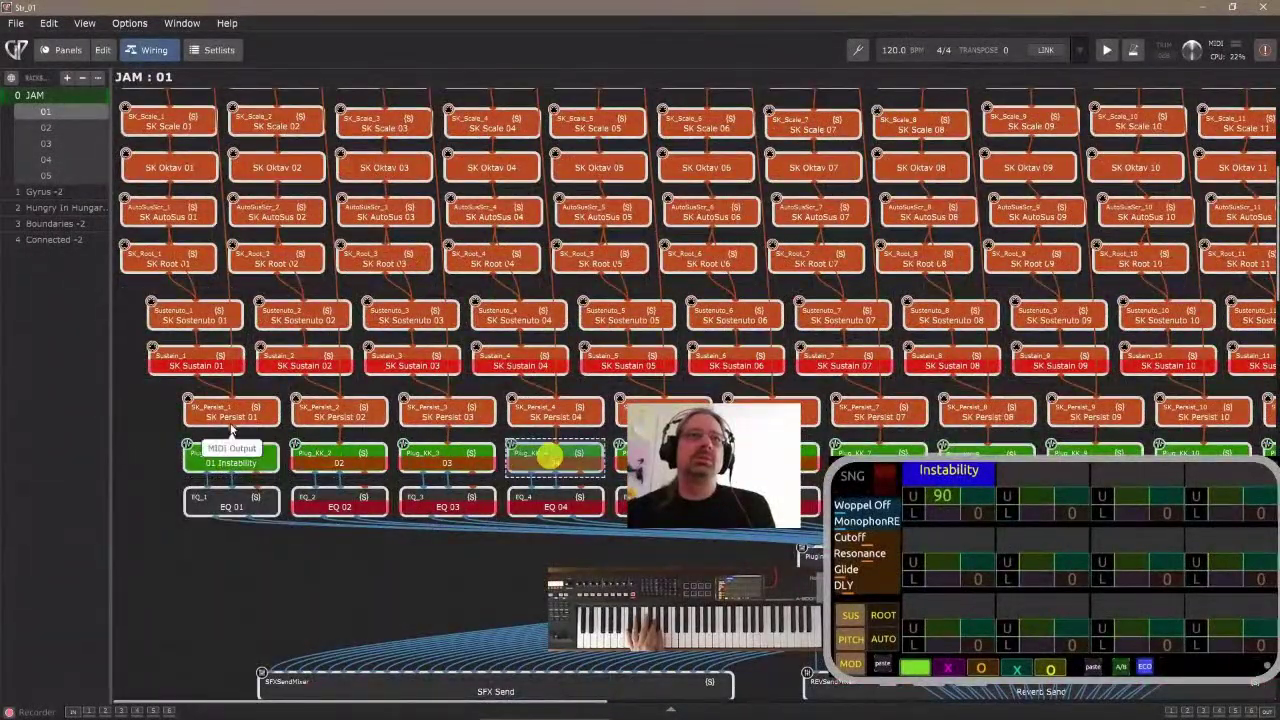
- Trace the signal chain of channel 01 from its Midi In block to its Unify plugin and EQ blocks
scroll(180, 186, "up", 4)
scroll(180, 186, "up", 1)
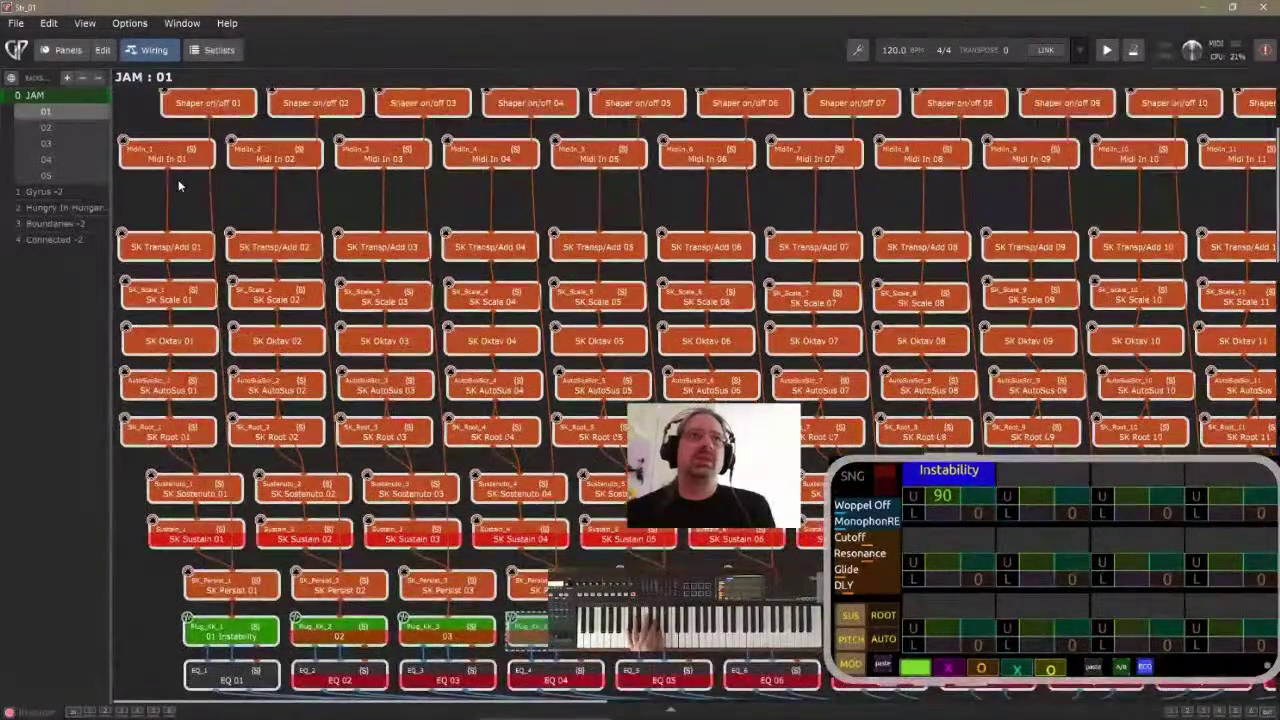
left_click(166, 152)
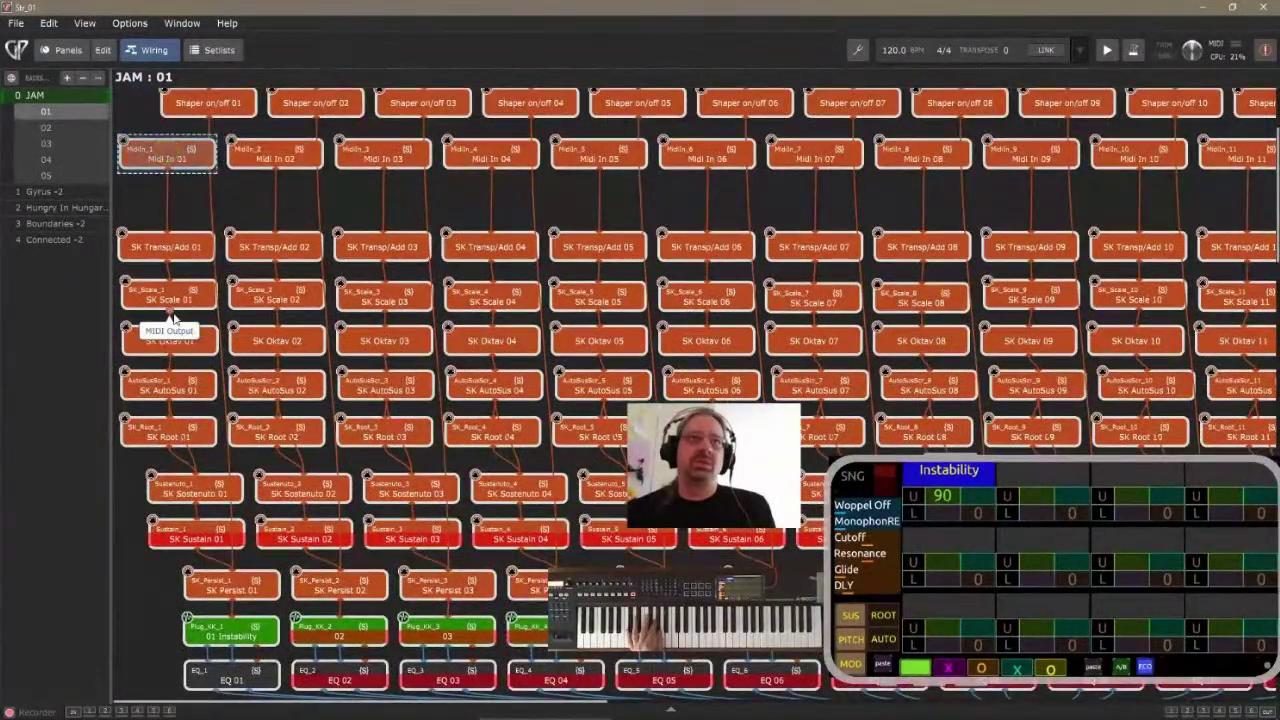
scroll(172, 318, "down", 1)
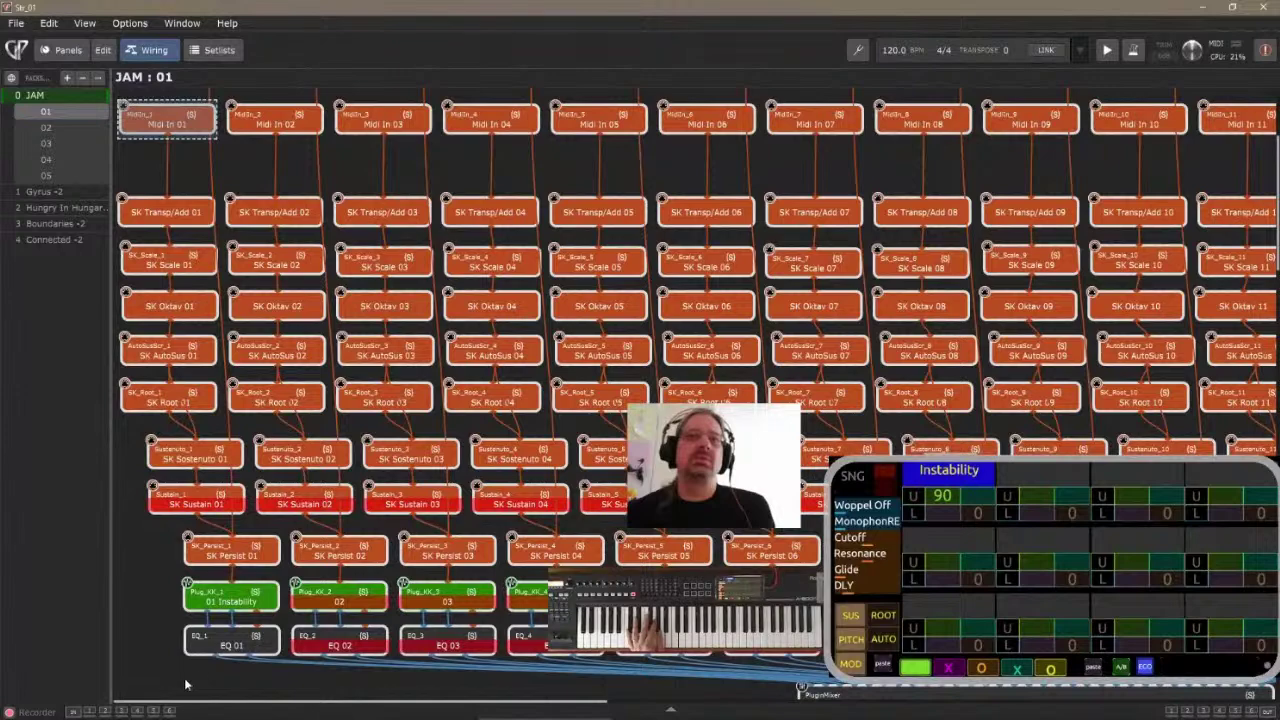
left_click(155, 643)
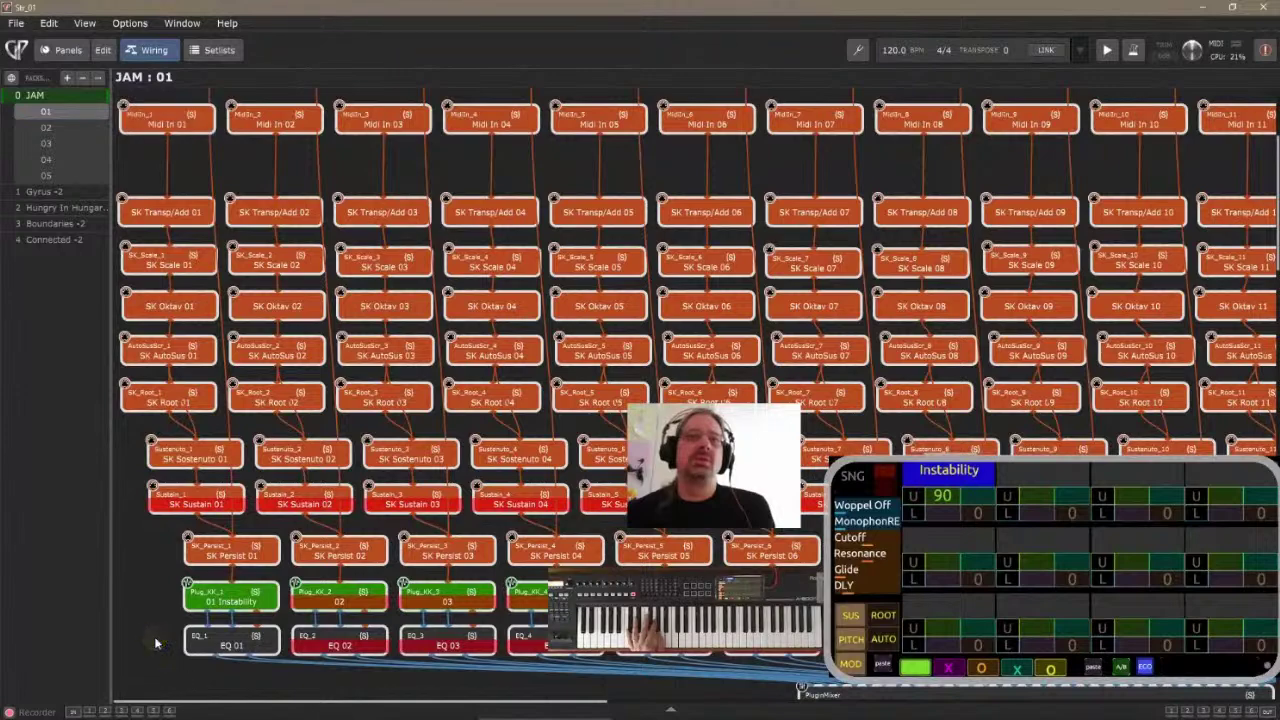
- View the patch in channel 01's Unify plugin from the wiring, and return to the rackspace's front panel
double_click(230, 597)
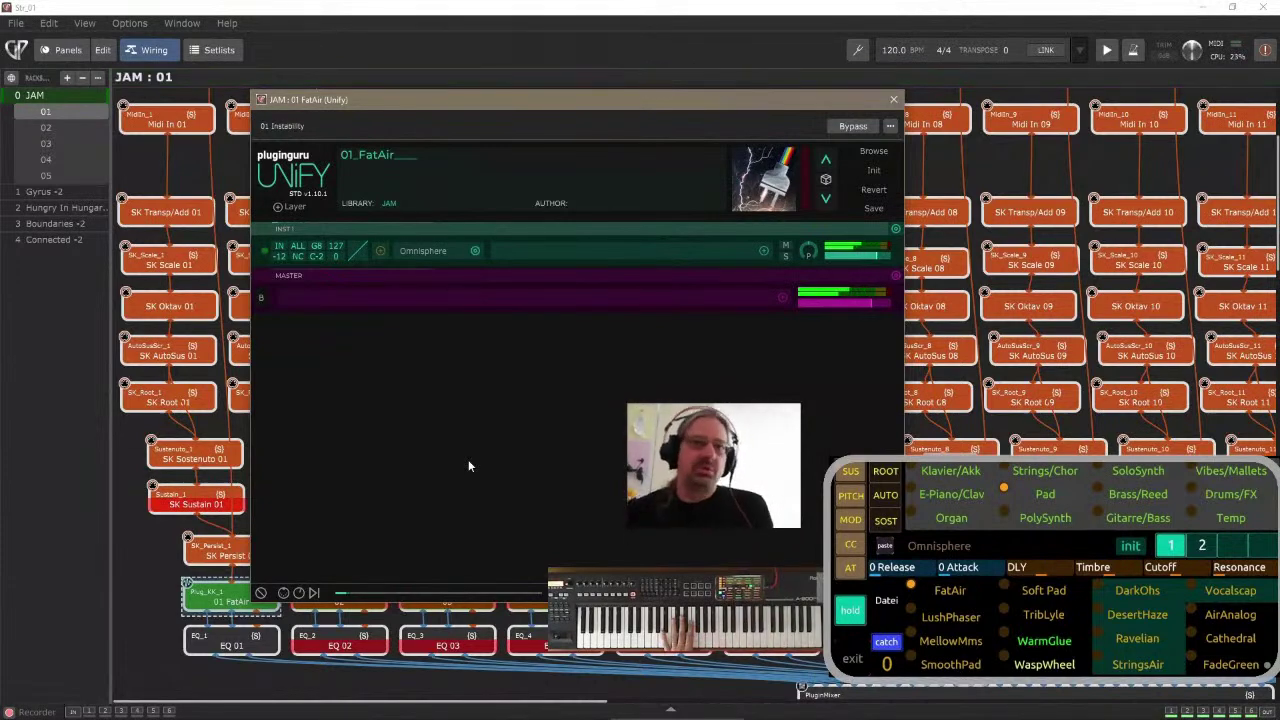
left_click(893, 99)
left_click(62, 50)
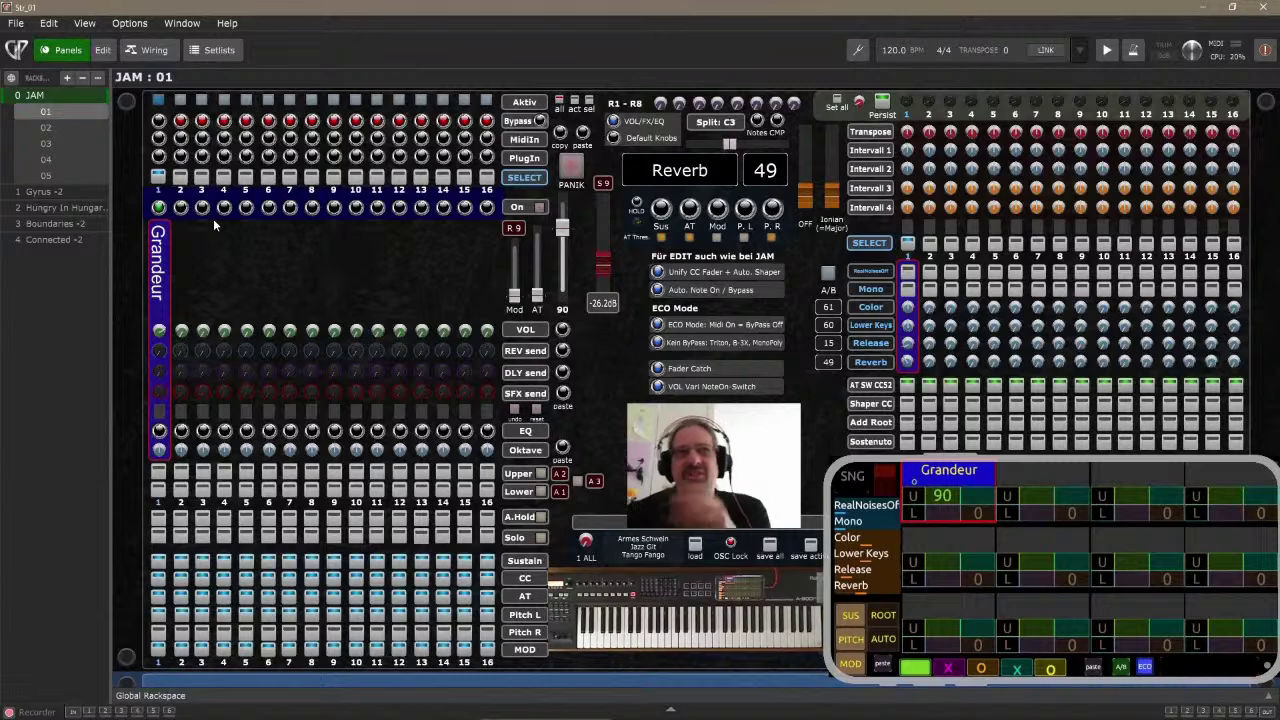
- Examine the GP User Presets available for channel 1's Unify plugin, and close the plugin window without loading one
left_click(159, 158)
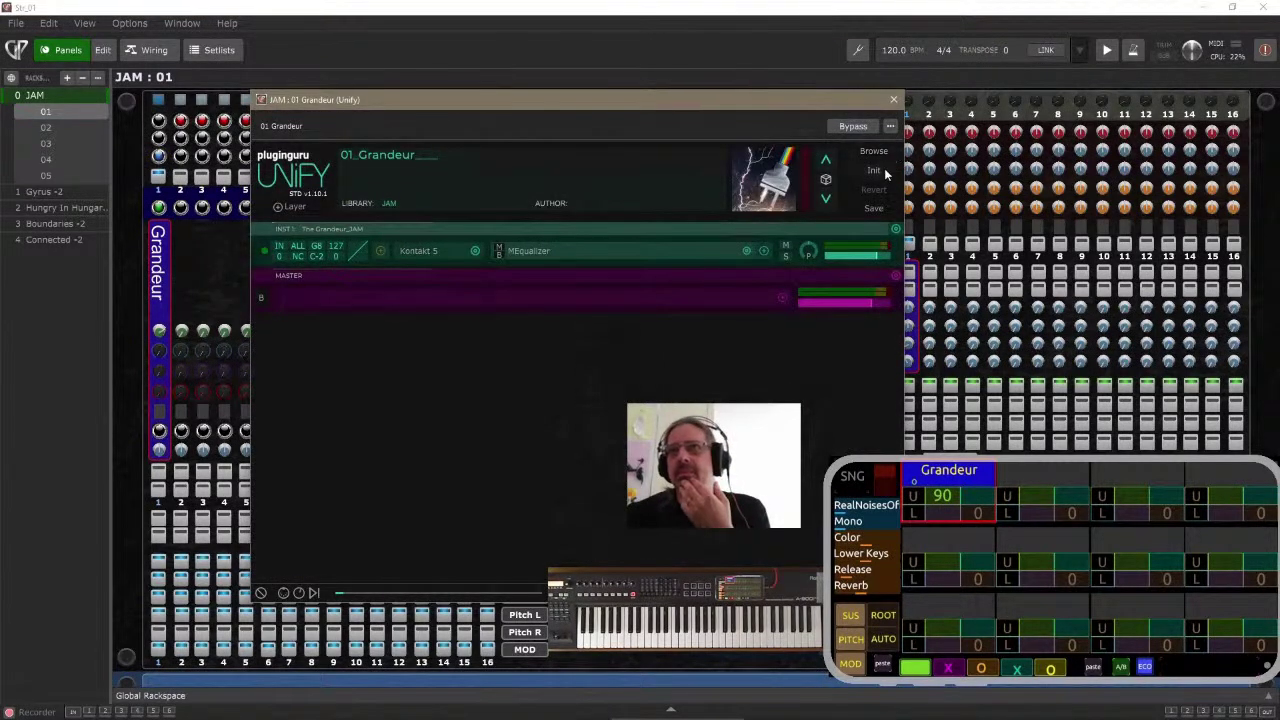
left_click(890, 126)
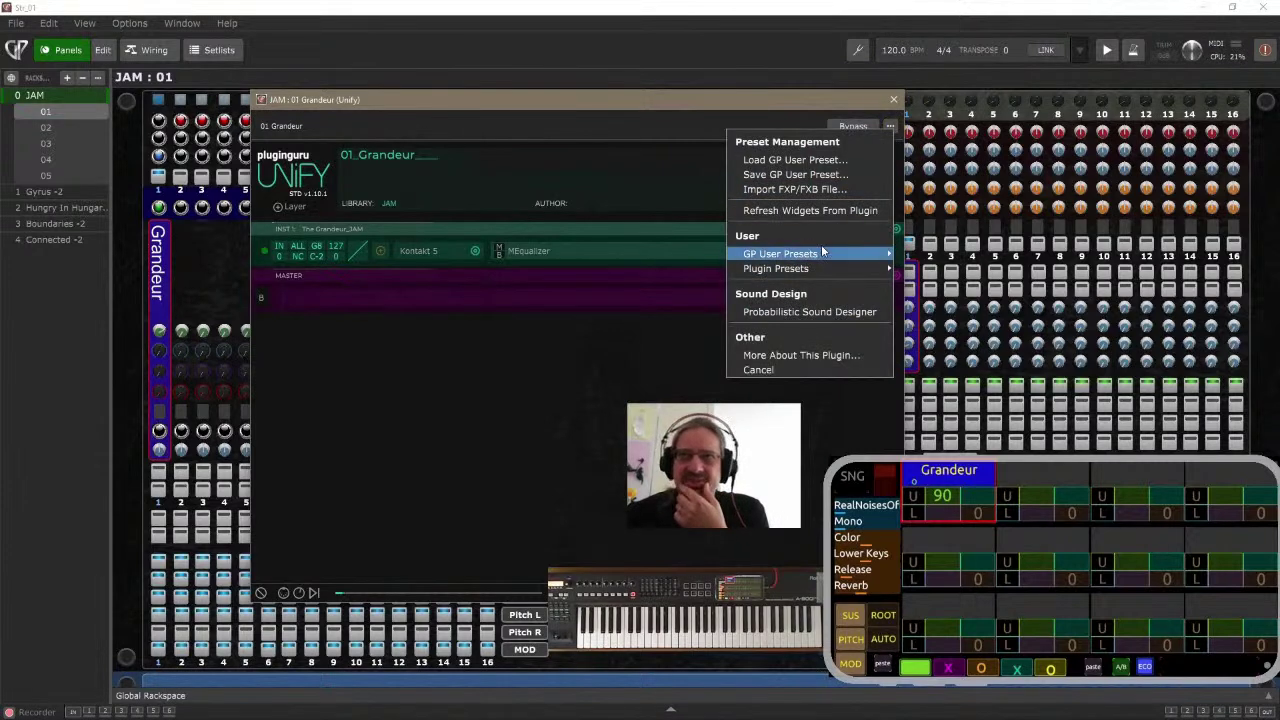
mouse_move(830, 254)
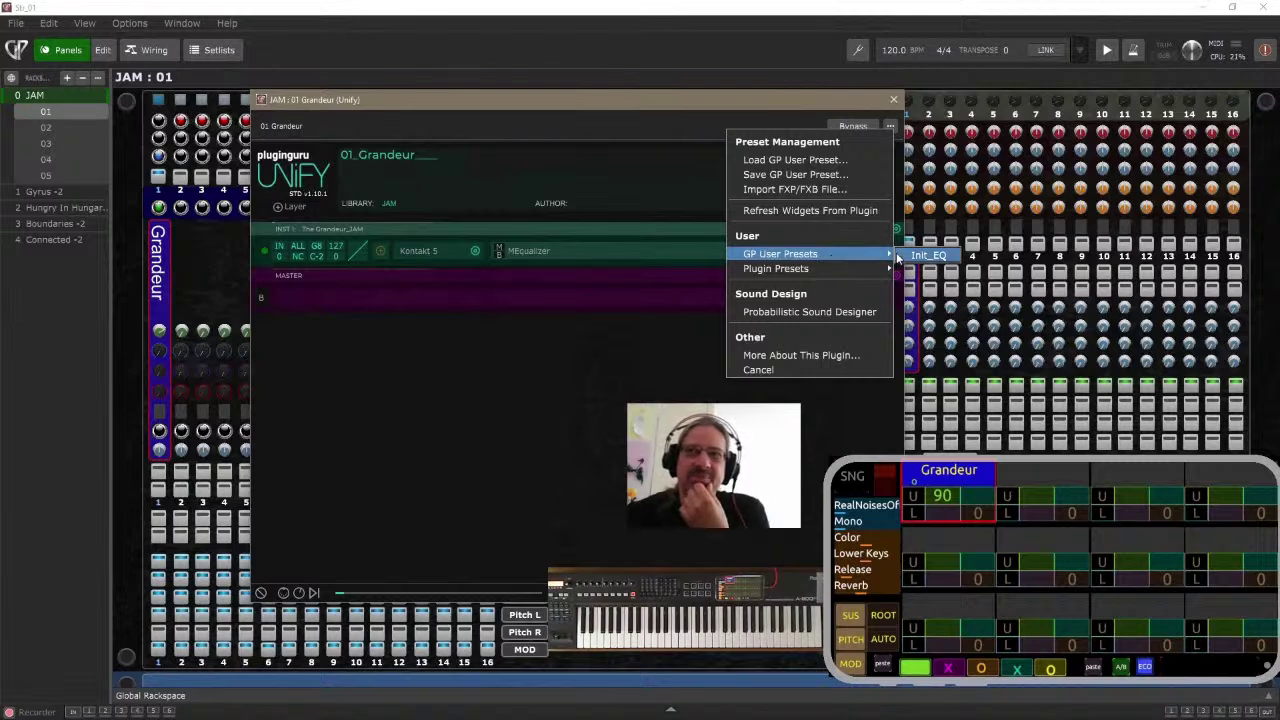
left_click(612, 391)
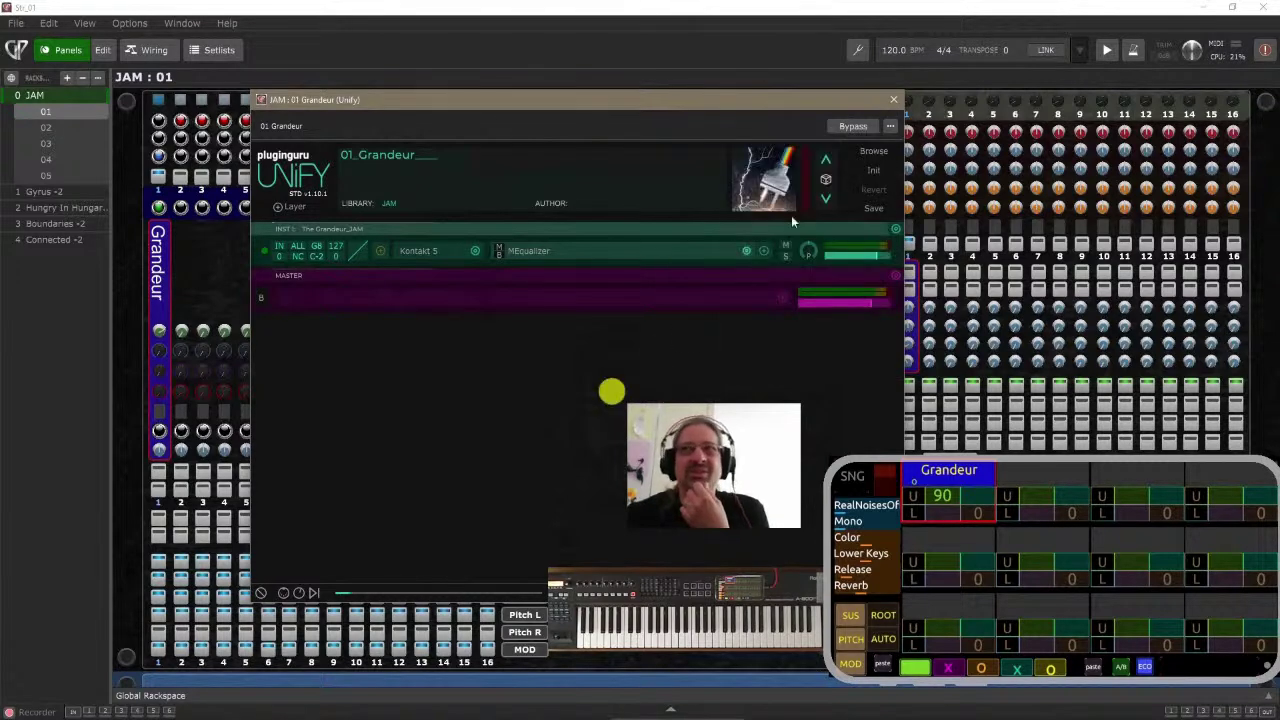
left_click(894, 101)
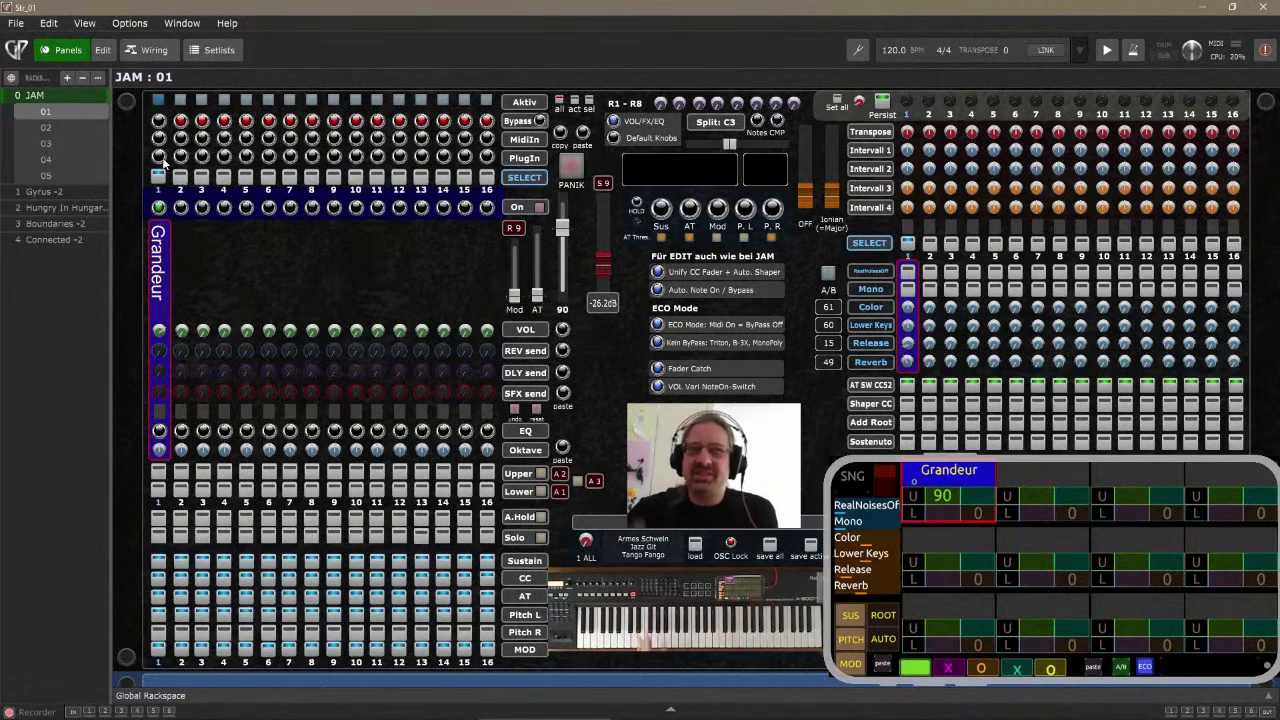
- Switch between the rackspace's channels to show how the selection and its macro controls follow, and reselect channel 1
left_click(948, 472)
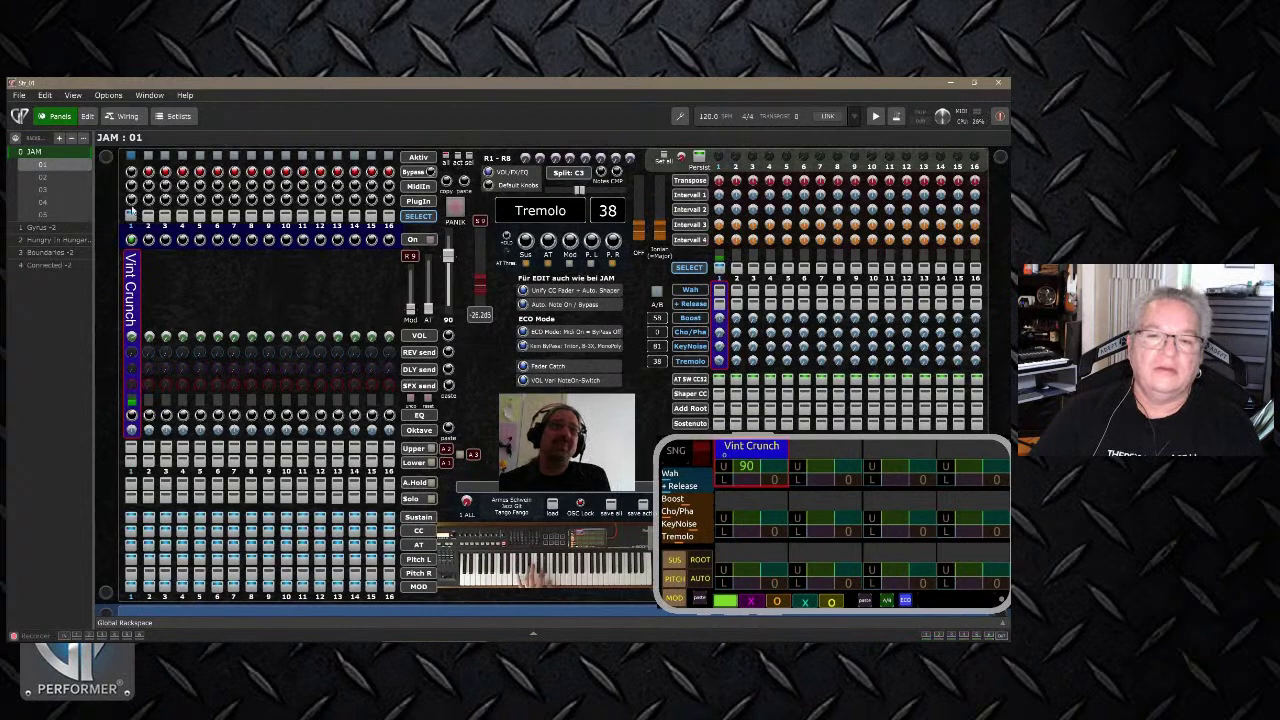
left_click(146, 217)
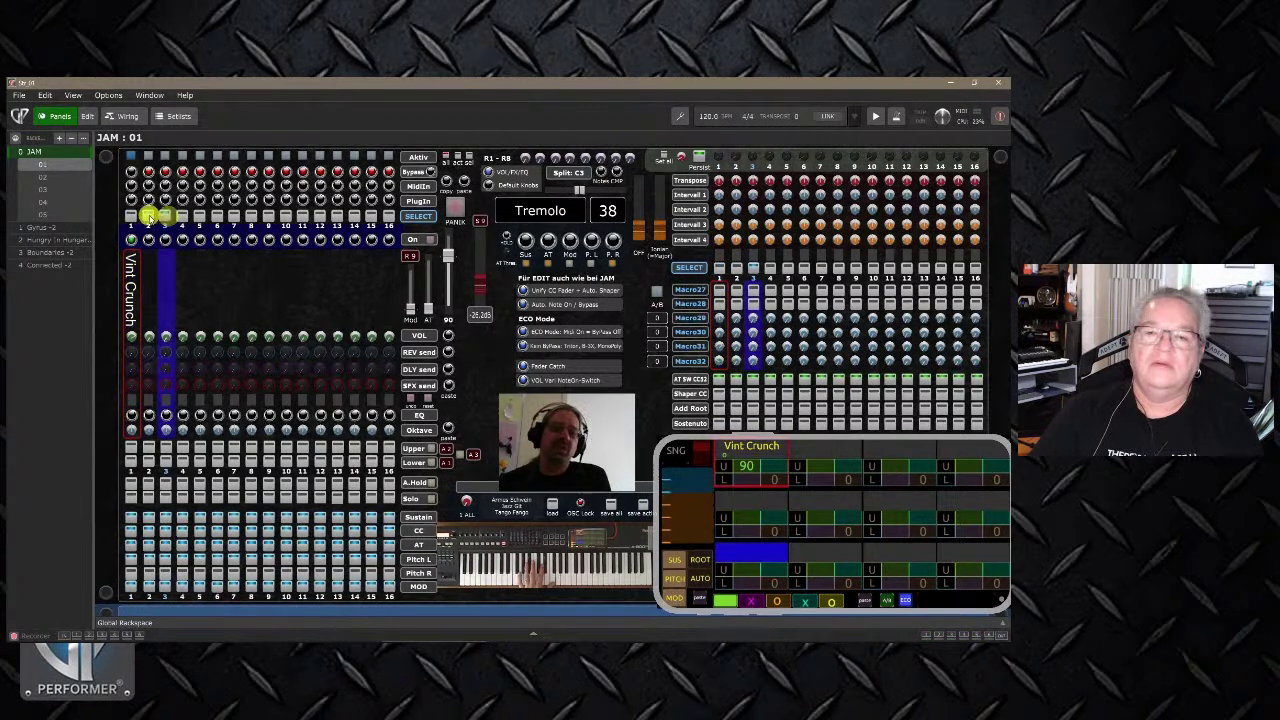
left_click(143, 215)
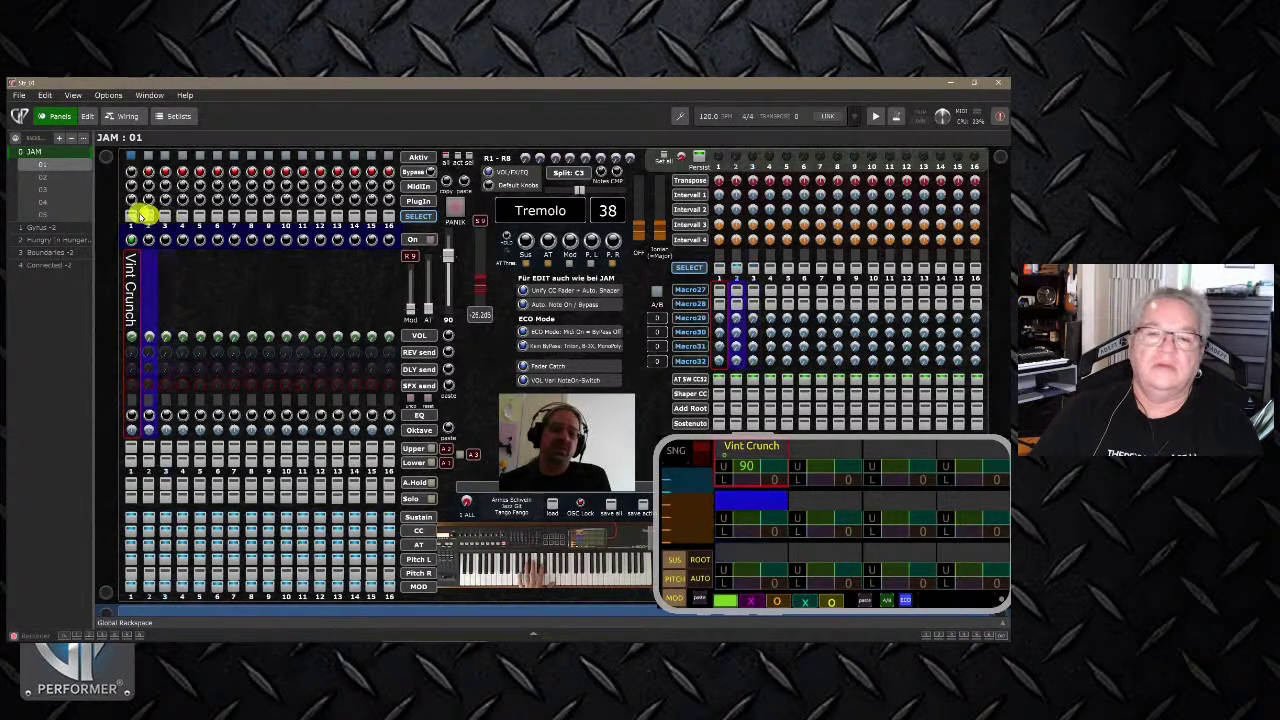
left_click(217, 216)
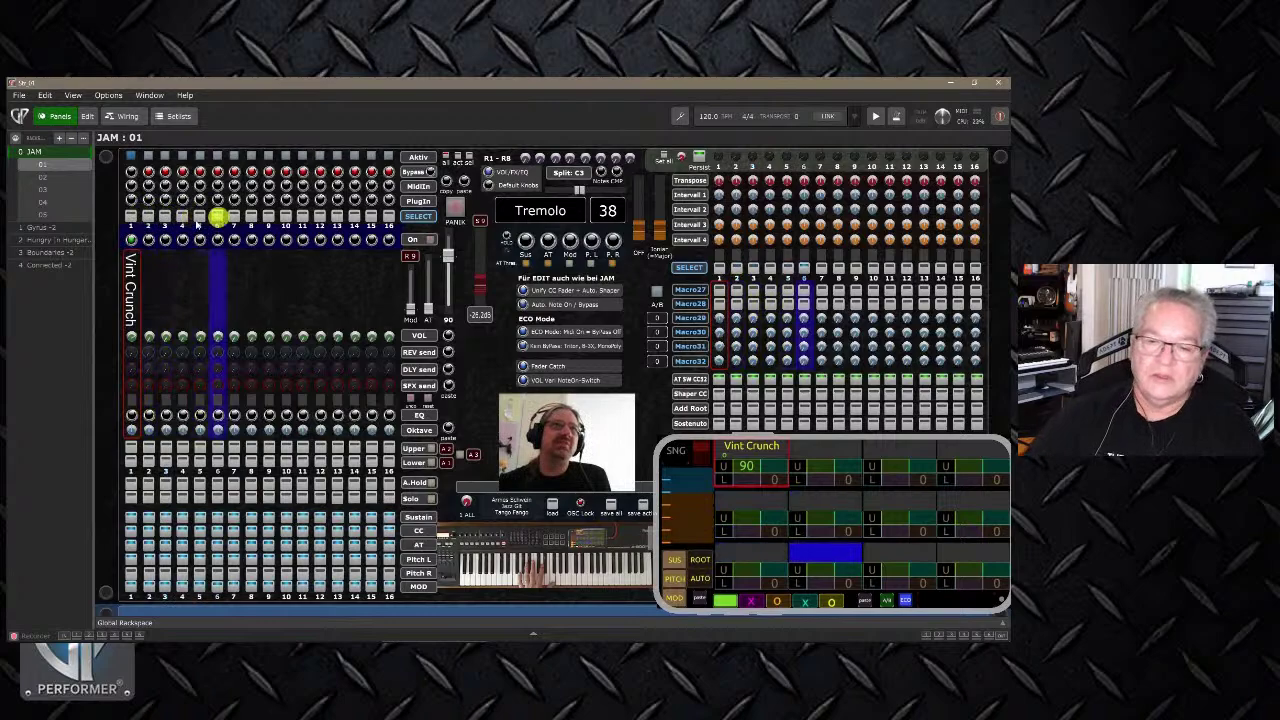
left_click(131, 215)
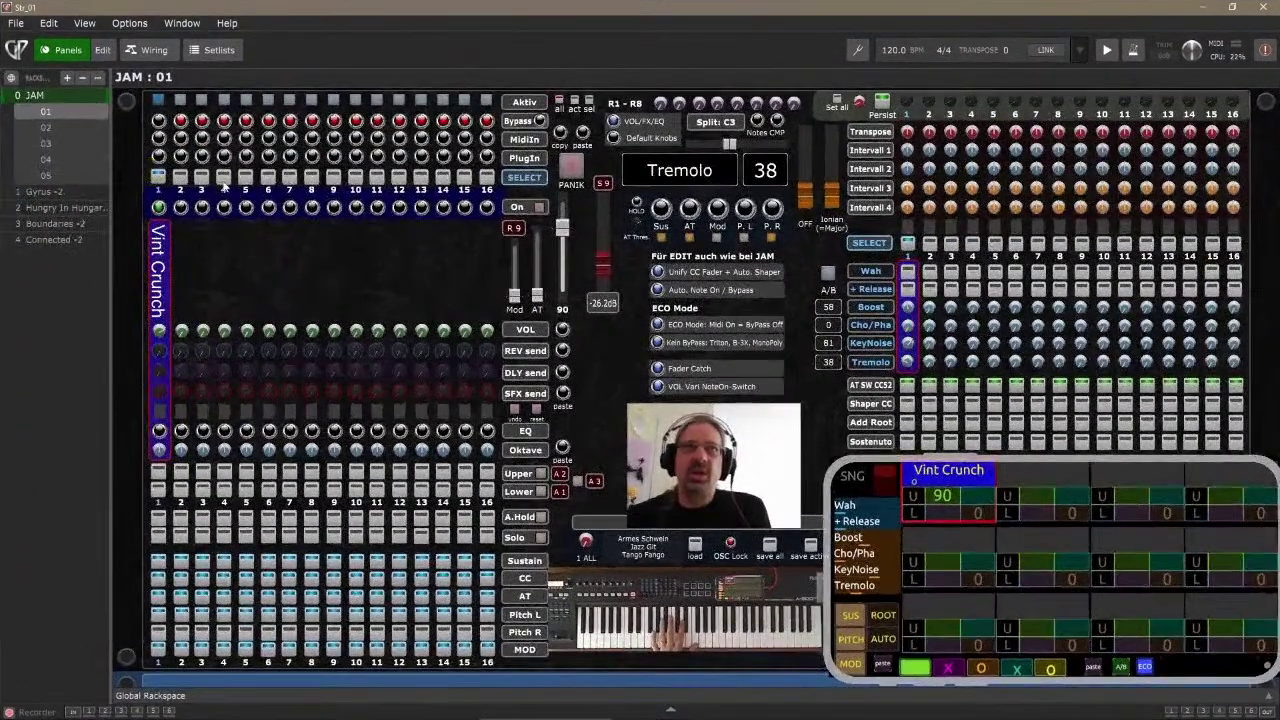
left_click(224, 180)
left_click(157, 177)
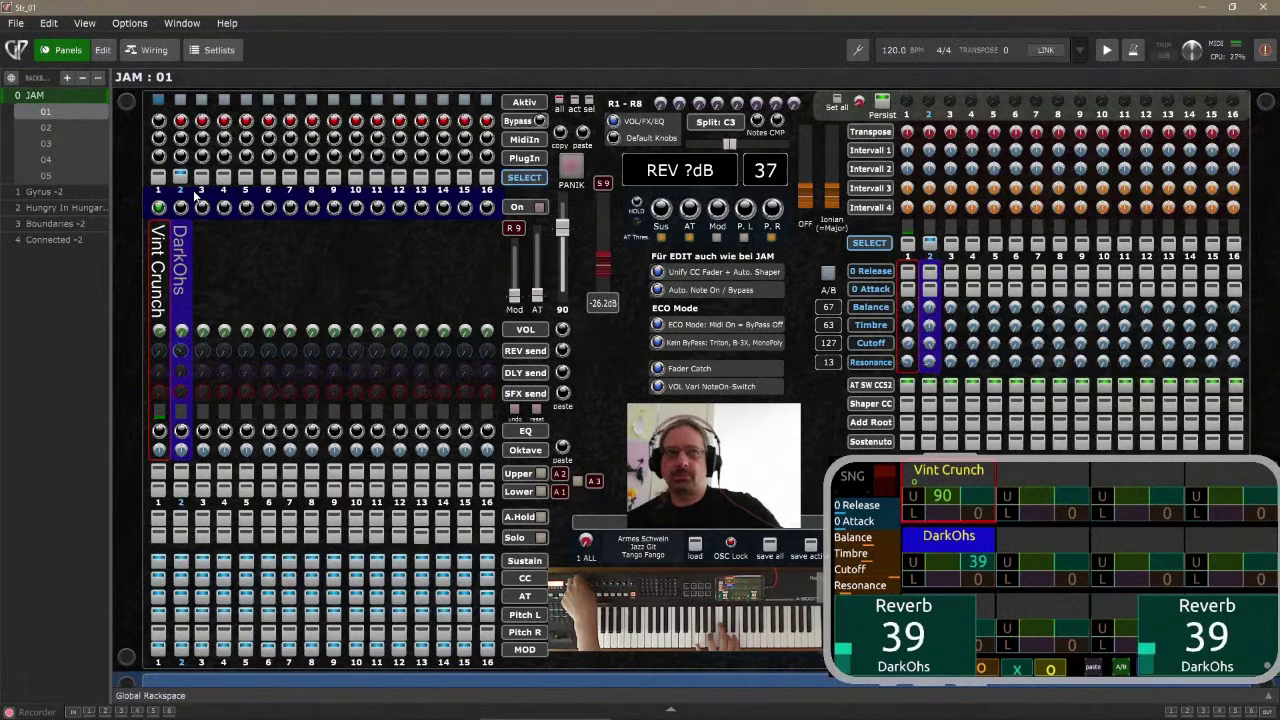
- Reselect channel 1 and examine the wiring from the Plugin Mixer to the send mixers, highlighting the SFX Send mixer
left_click(157, 178)
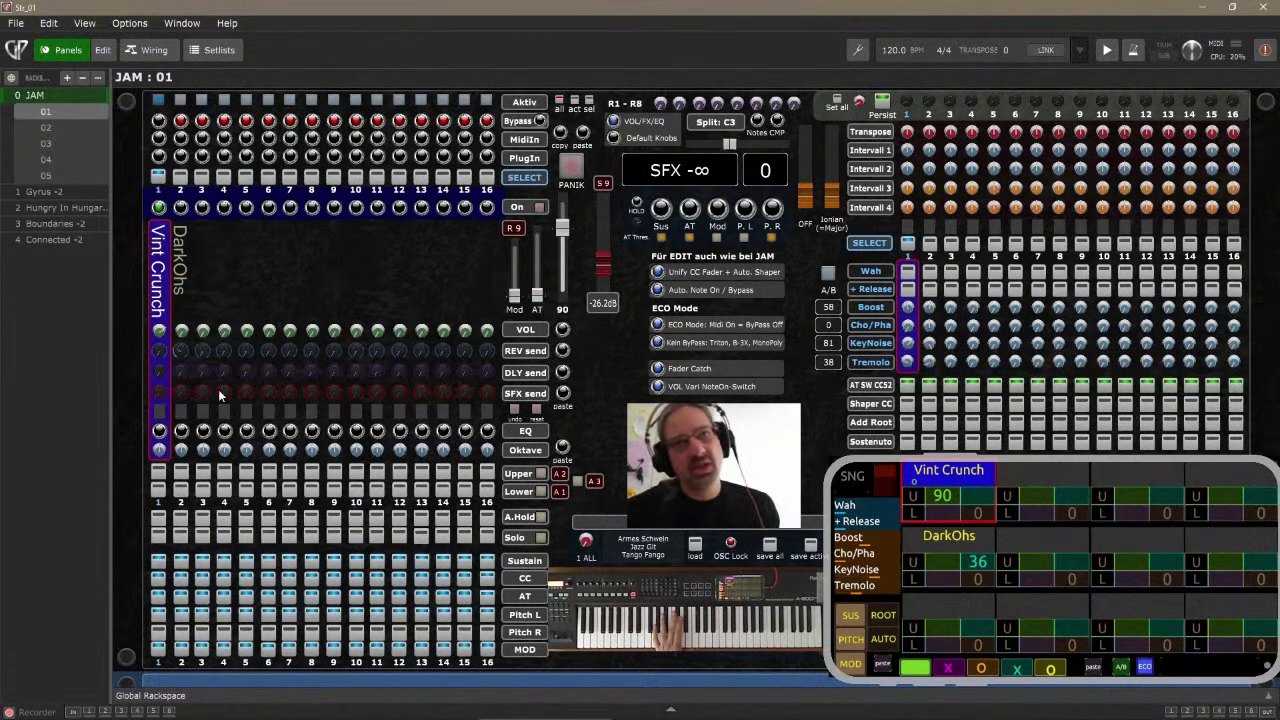
left_click(151, 50)
scroll(714, 343, "down", 5)
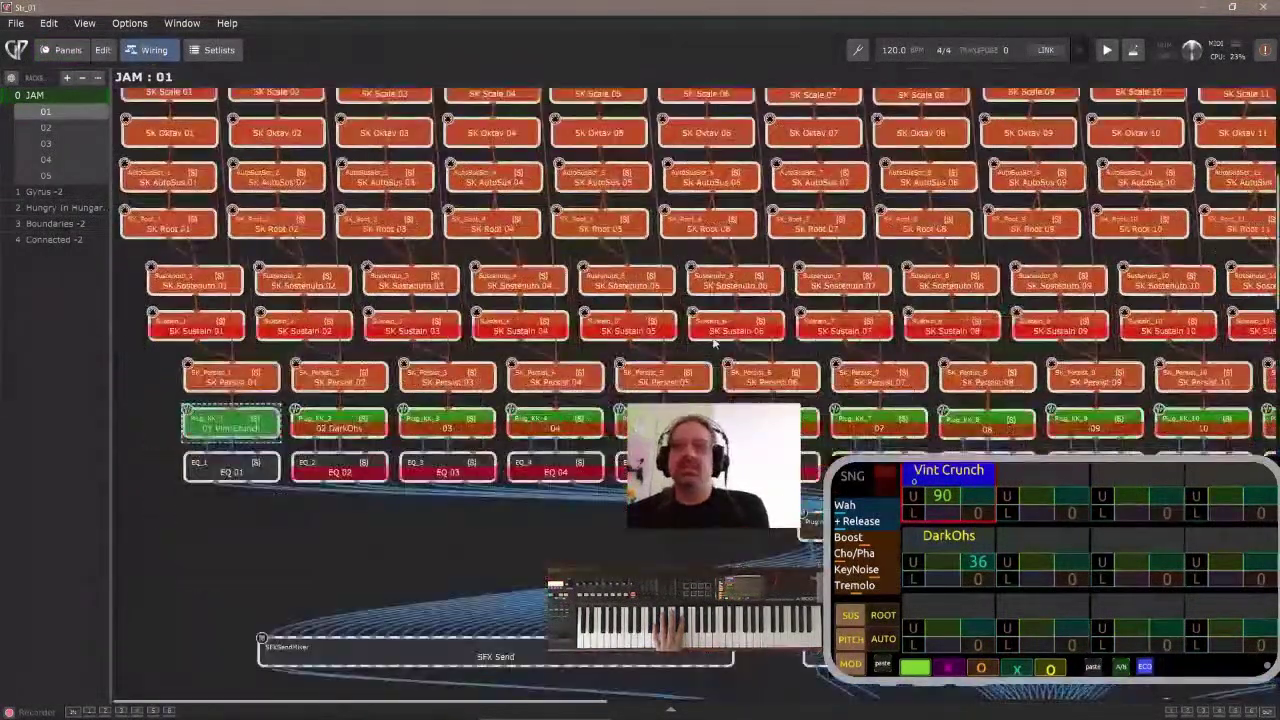
scroll(714, 343, "down", 1)
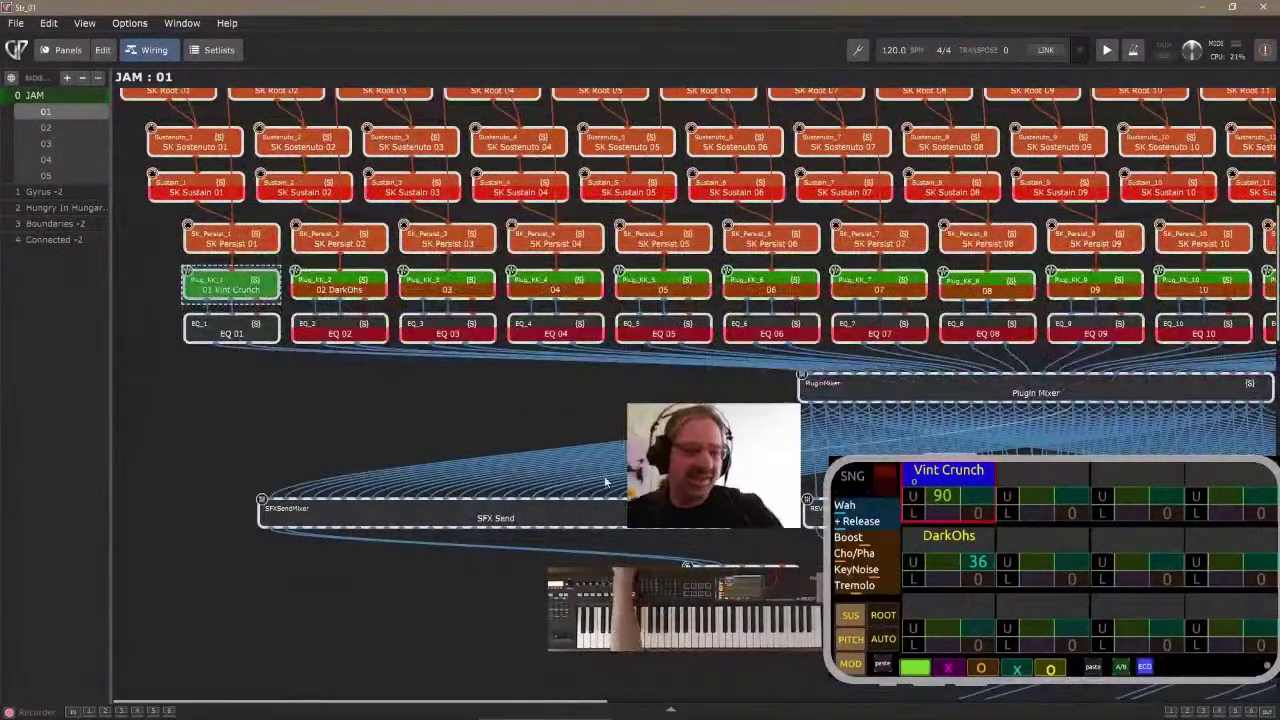
left_click_drag(597, 411, 223, 349)
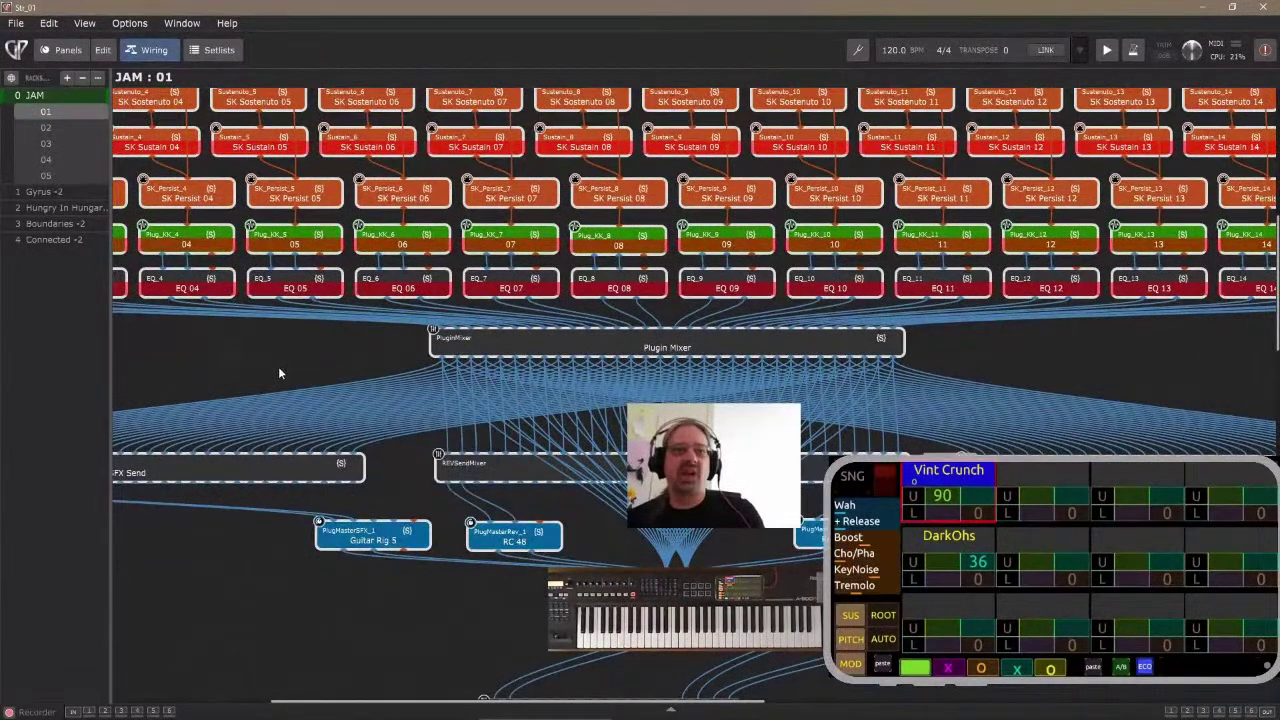
left_click_drag(191, 355, 378, 318)
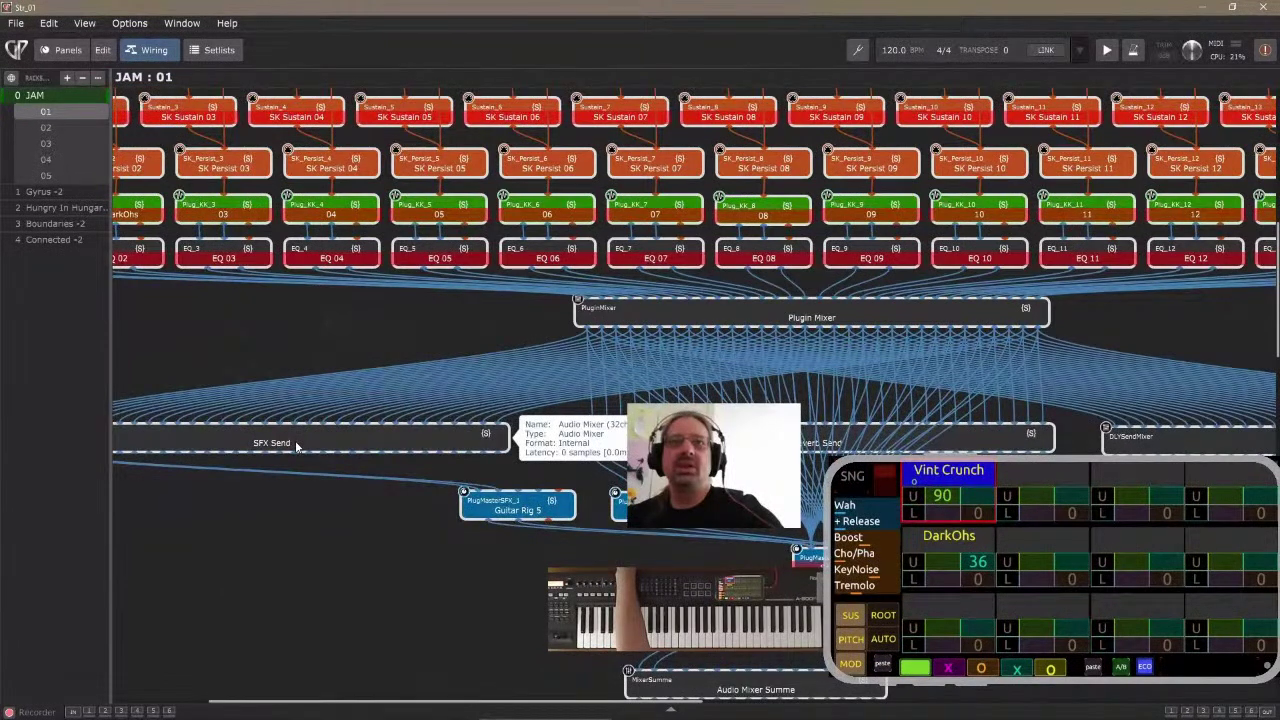
left_click(320, 444)
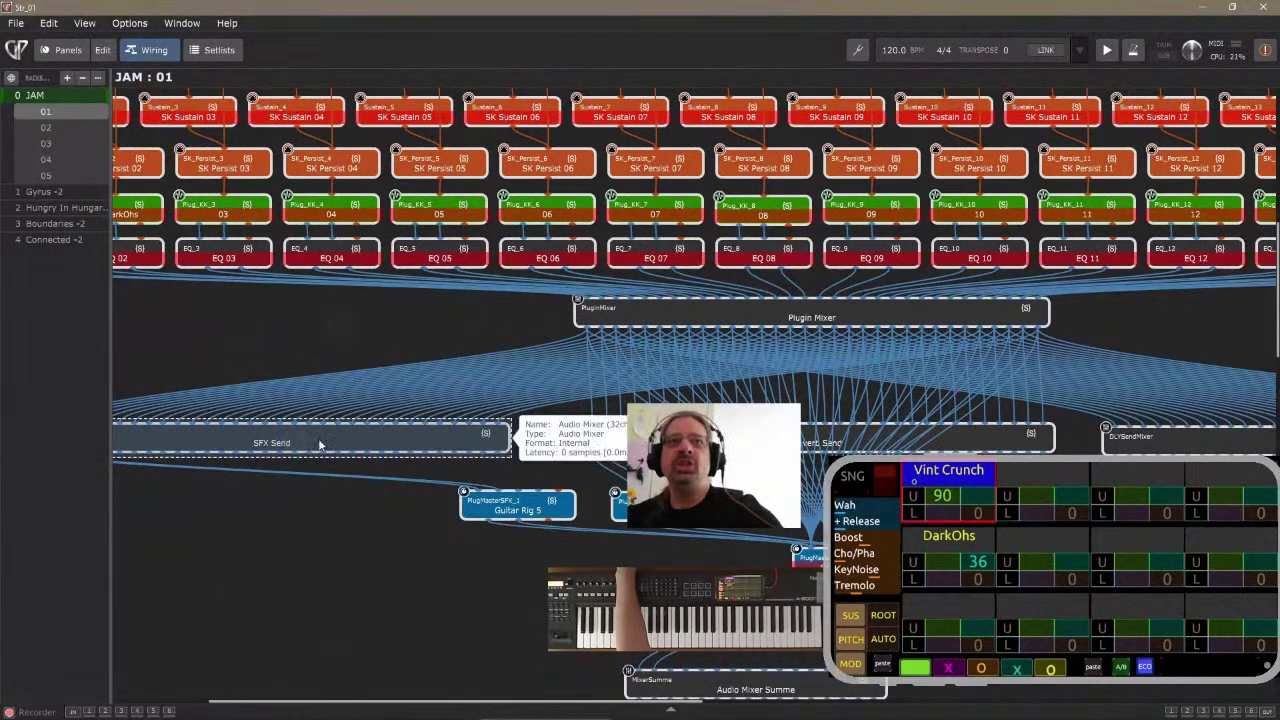
- Examine the Reverb Send, Delay Send and SFX Send mixers in the wiring, and return to the rackspace's front panel
left_click(700, 440)
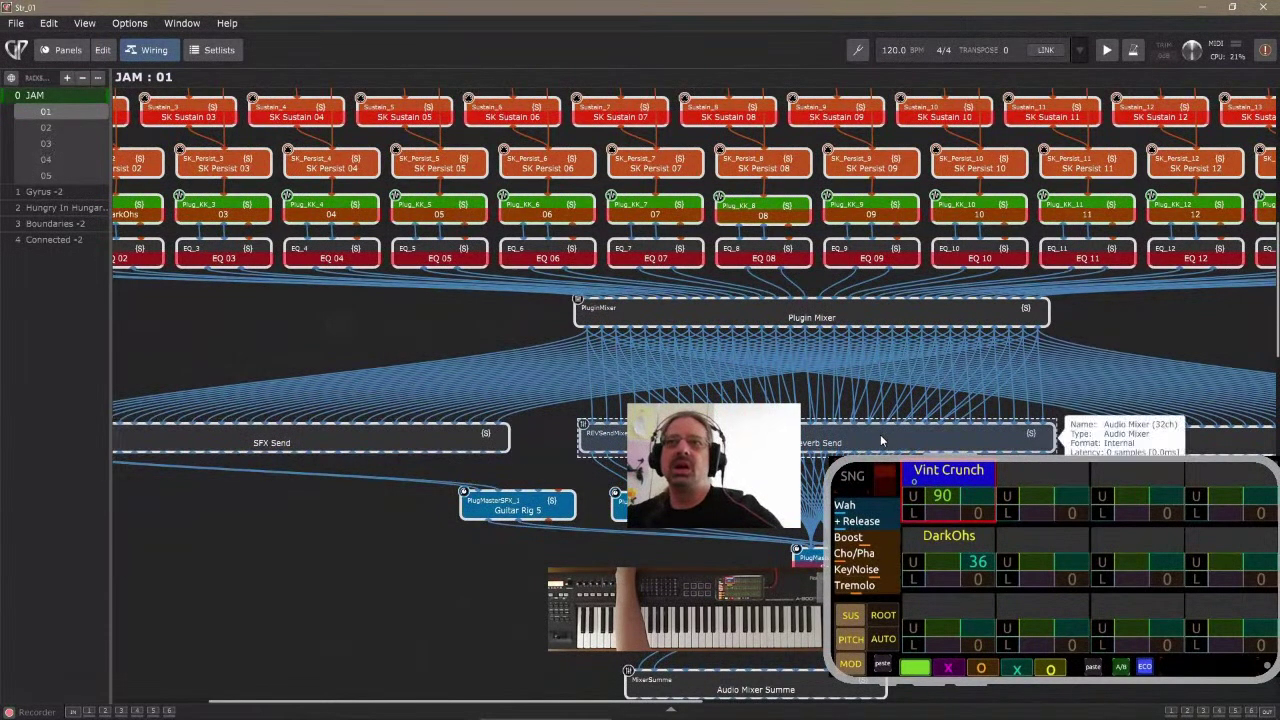
left_click_drag(1165, 318, 807, 312)
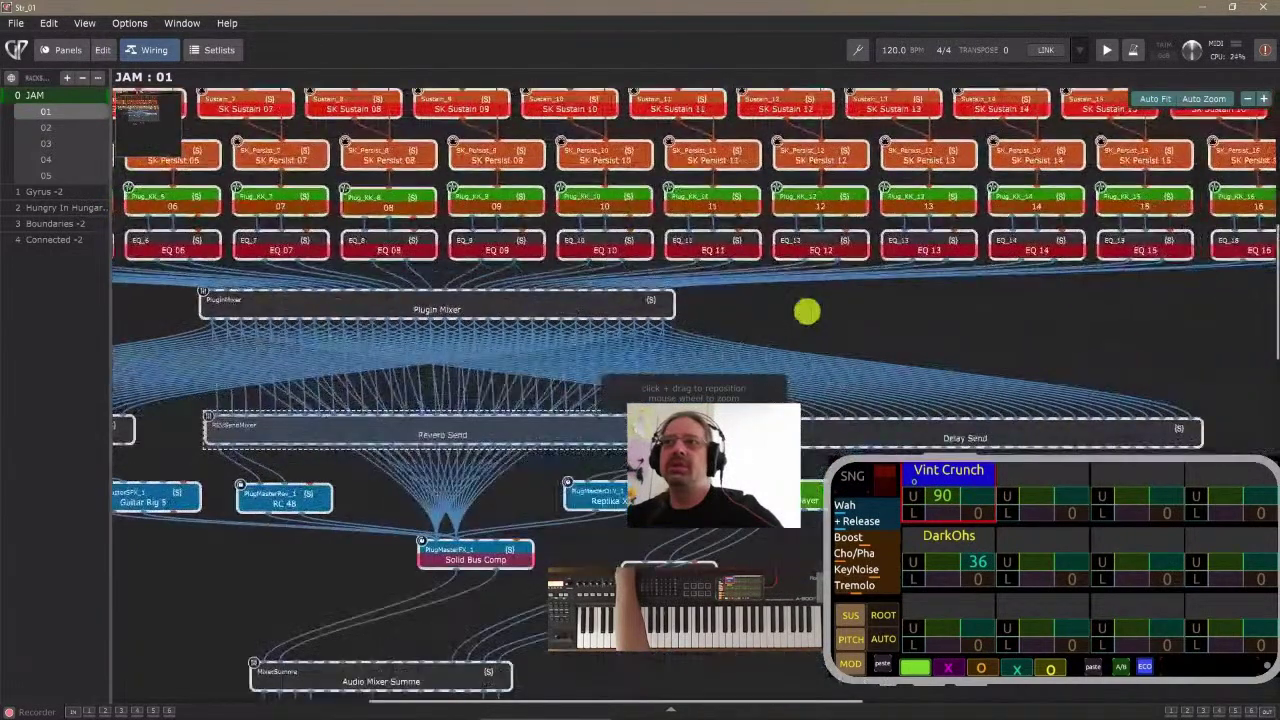
left_click(943, 435)
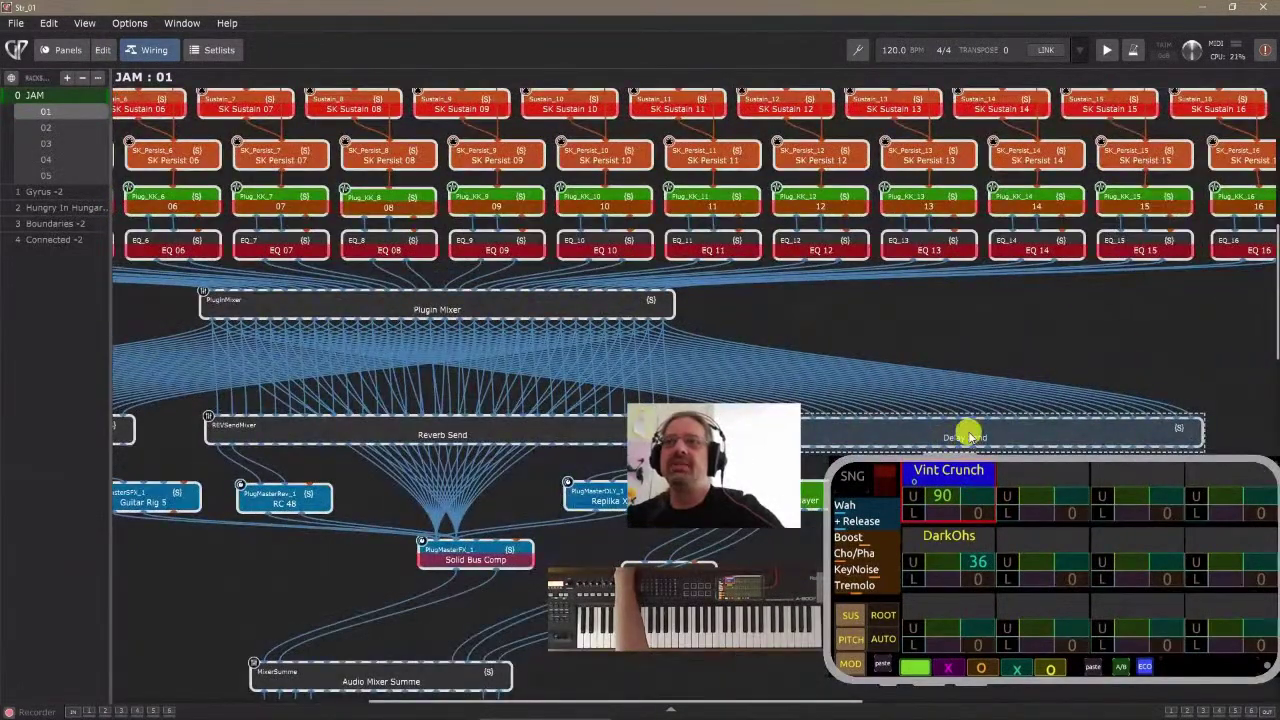
left_click(180, 430)
left_click_drag(180, 430, 471, 446)
left_click(66, 50)
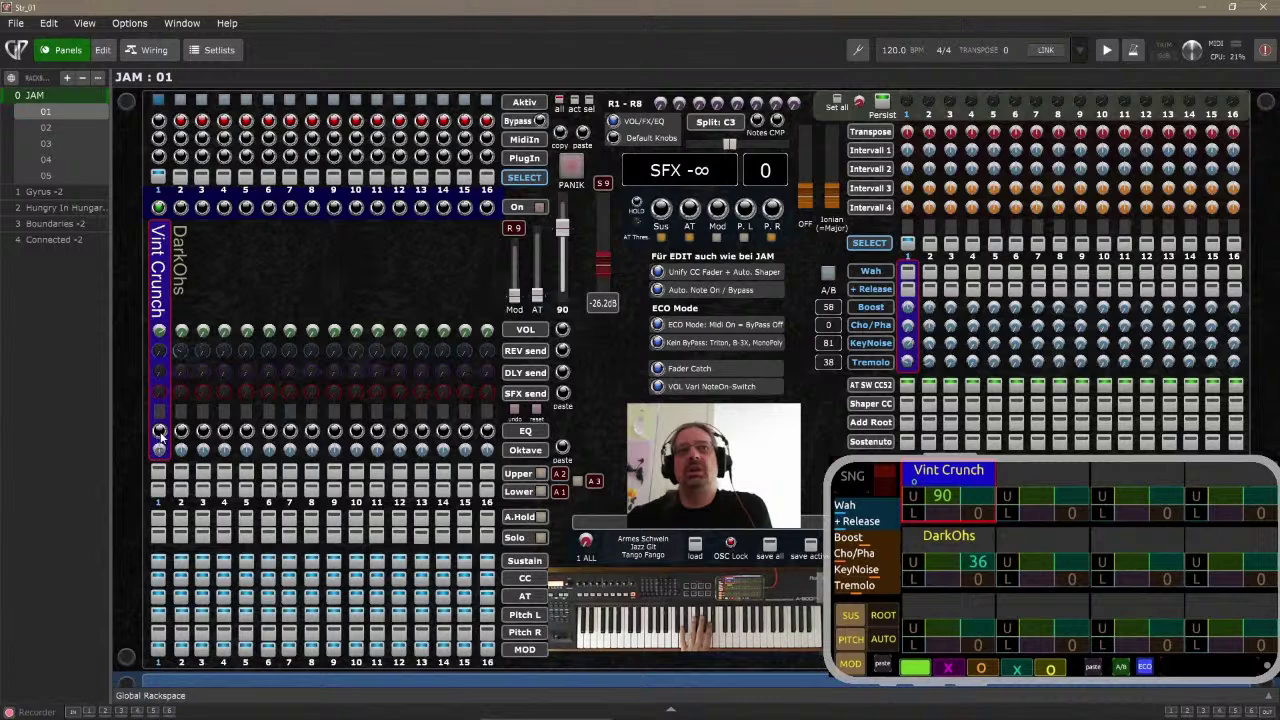
- View the MEqualizer plugin of channel 1's EQ from the front panel, and close its window
left_click(158, 431)
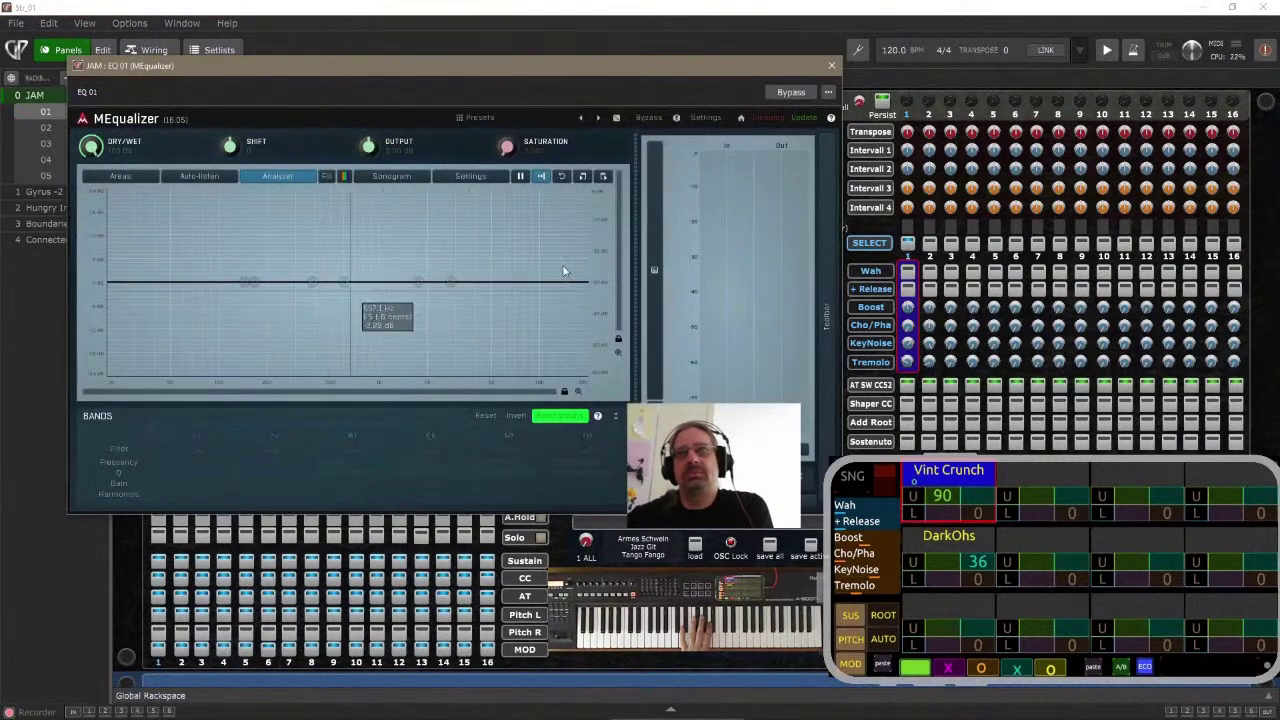
left_click_drag(634, 78, 970, 173)
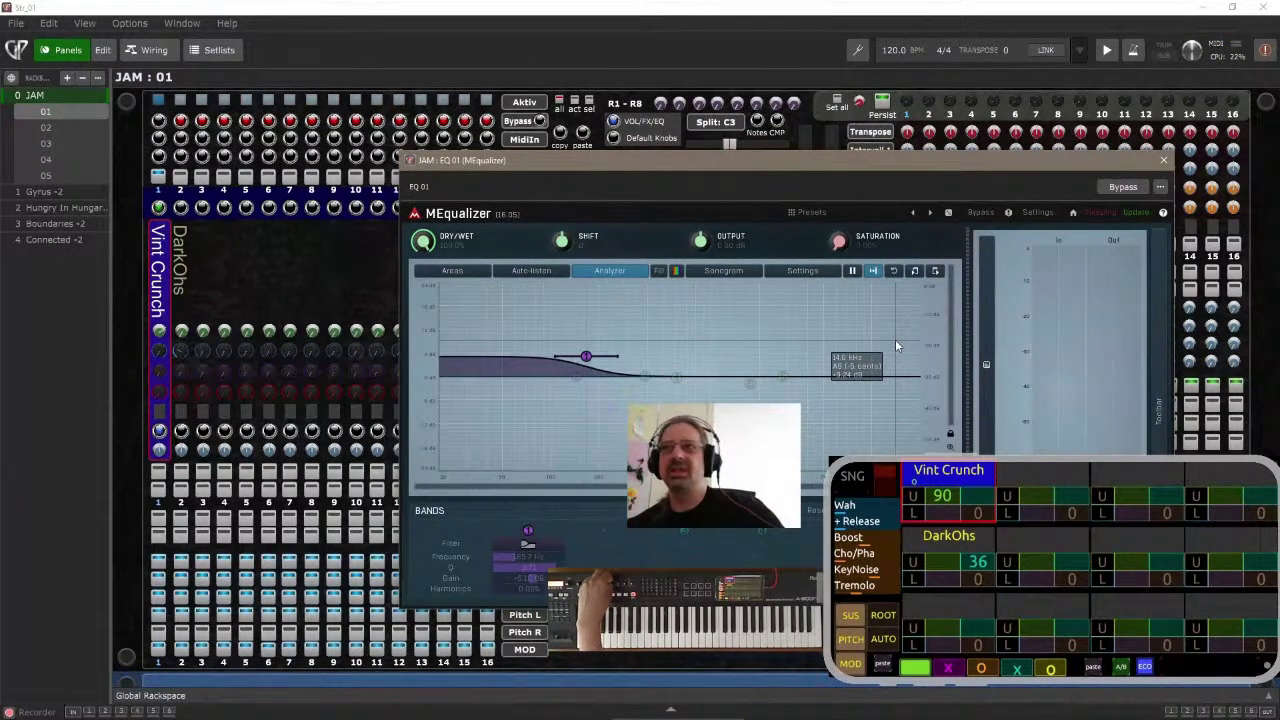
key("Escape")
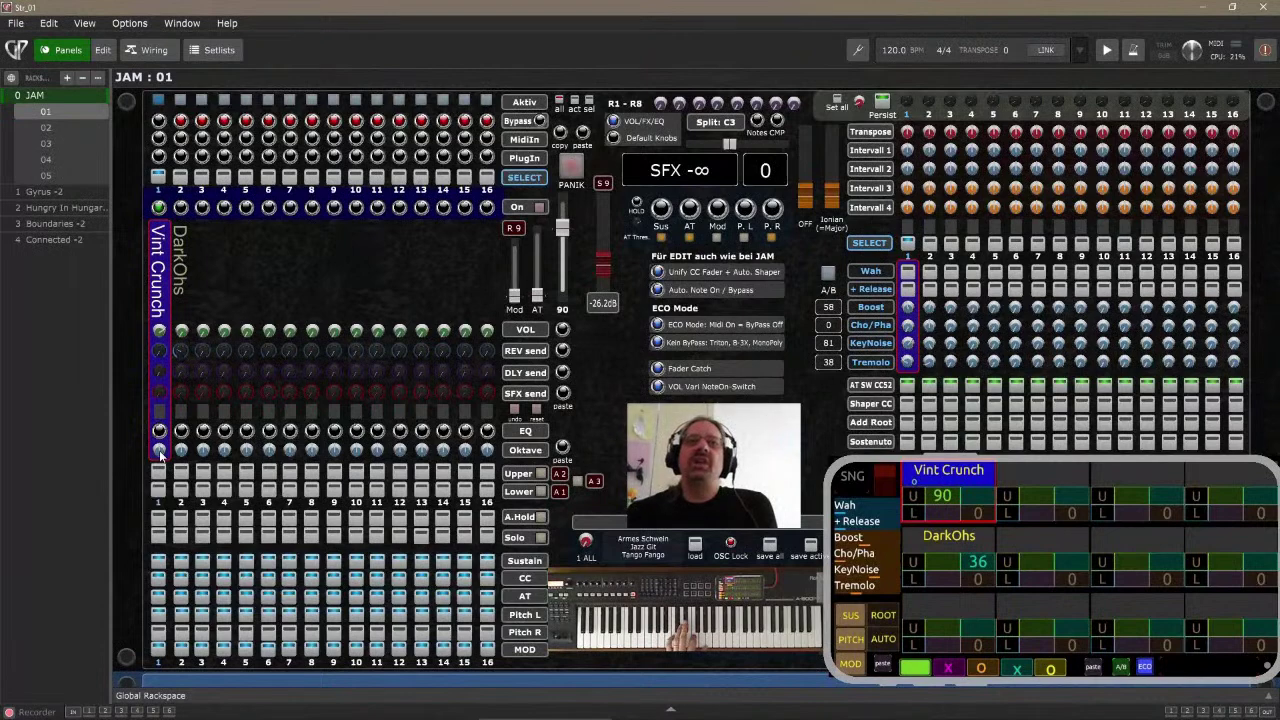
- Vary channel 1's Oktave setting to demonstrate the transposition, and return it to 0
mouse_move(160, 452)
left_mouse_down()
mouse_move(152, 410)
mouse_move(154, 490)
mouse_move(145, 420)
mouse_move(145, 453)
left_mouse_up()
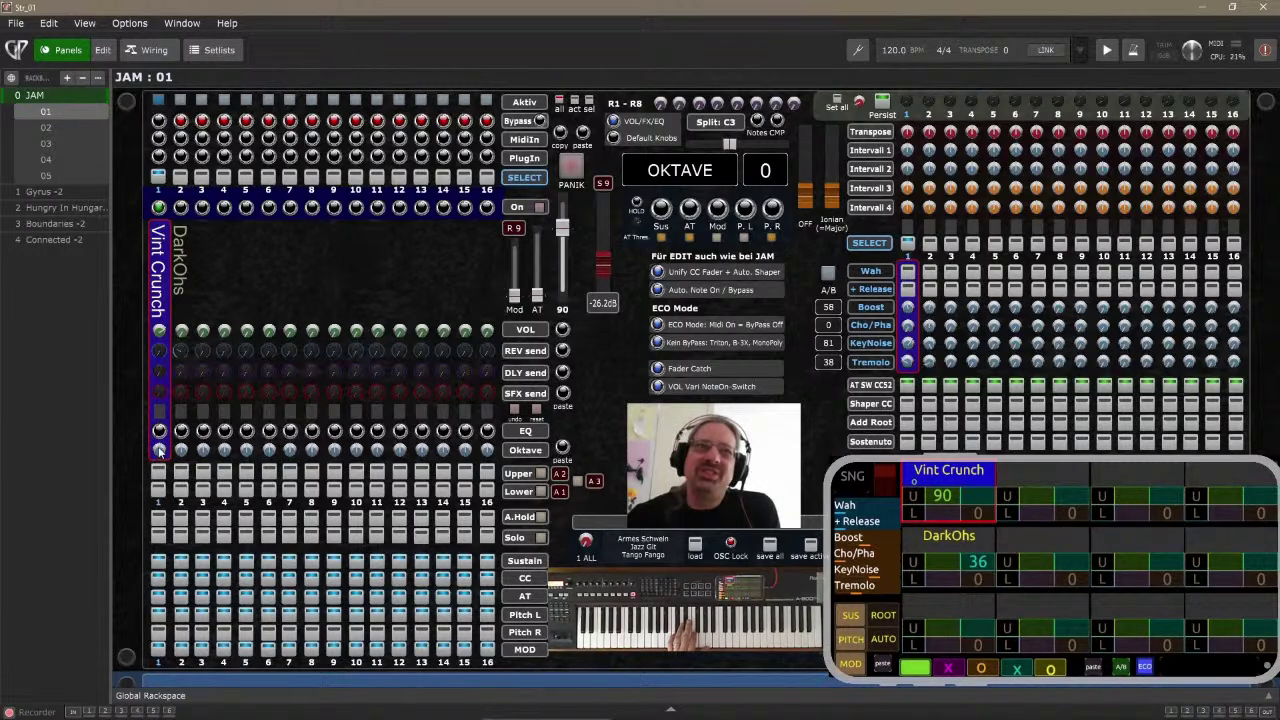
mouse_move(158, 451)
left_mouse_down()
mouse_move(143, 391)
mouse_move(149, 463)
mouse_move(149, 437)
left_mouse_up()
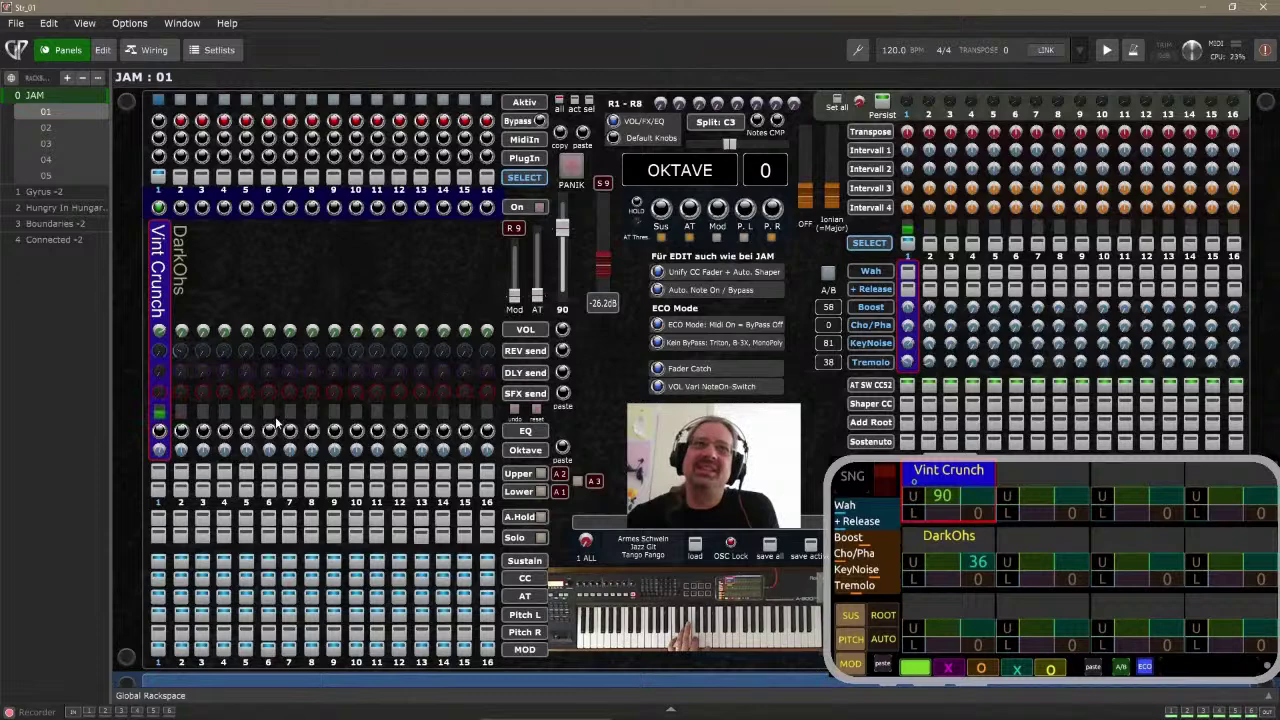
mouse_move(159, 446)
left_mouse_down()
mouse_move(163, 508)
mouse_move(160, 375)
mouse_move(158, 462)
left_mouse_up()
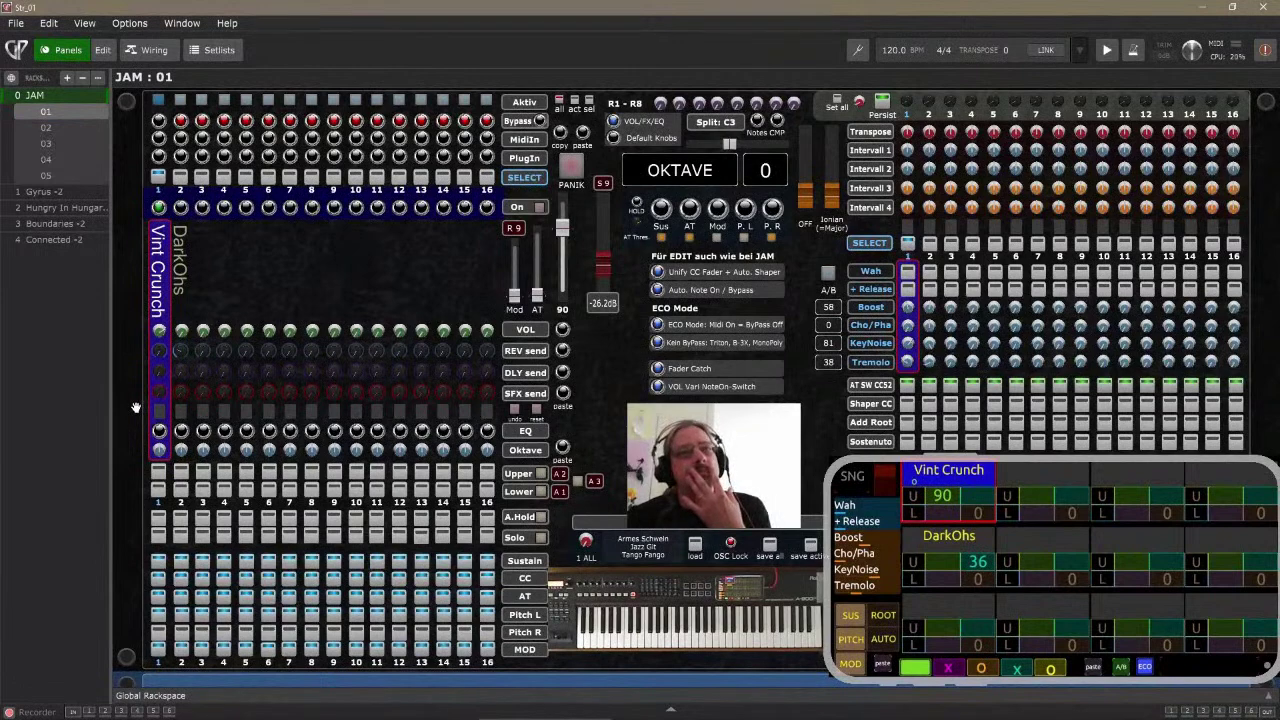
- Switch channel 1's Upper and Lower zones on and off in turn, leave both off, and indicate the C3 split control
left_click(158, 470)
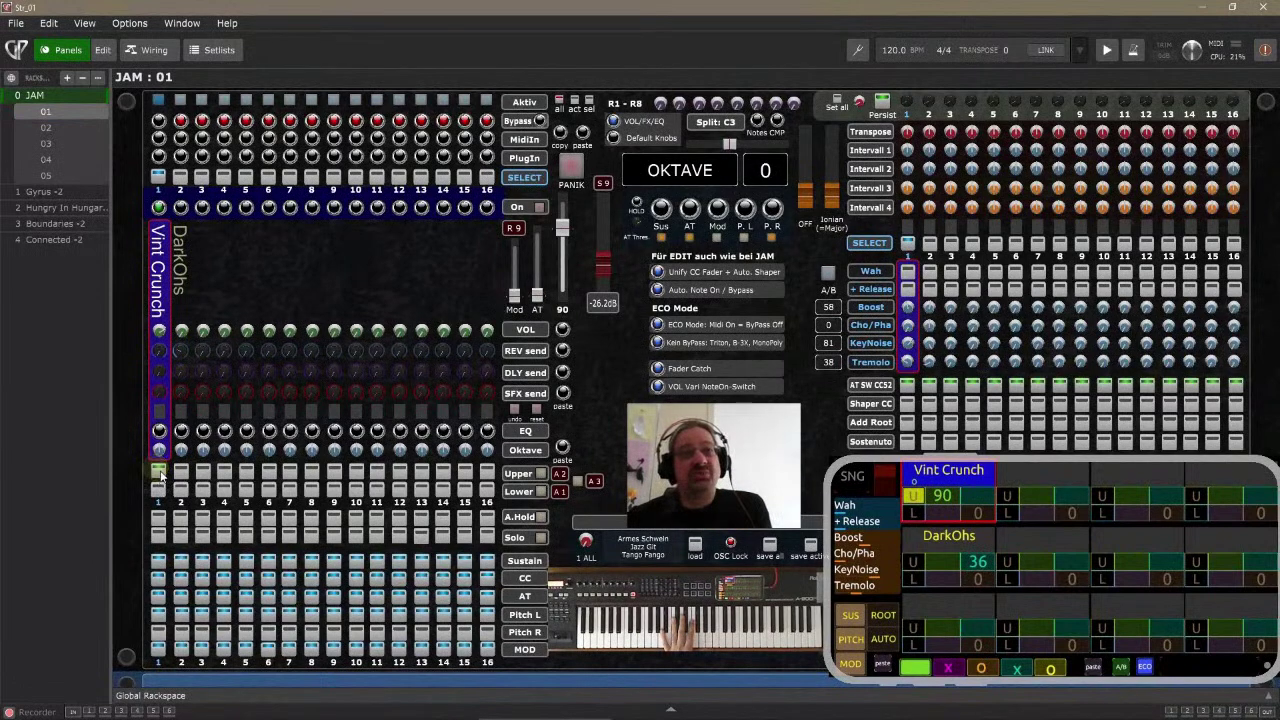
left_click(159, 470)
left_click(159, 470)
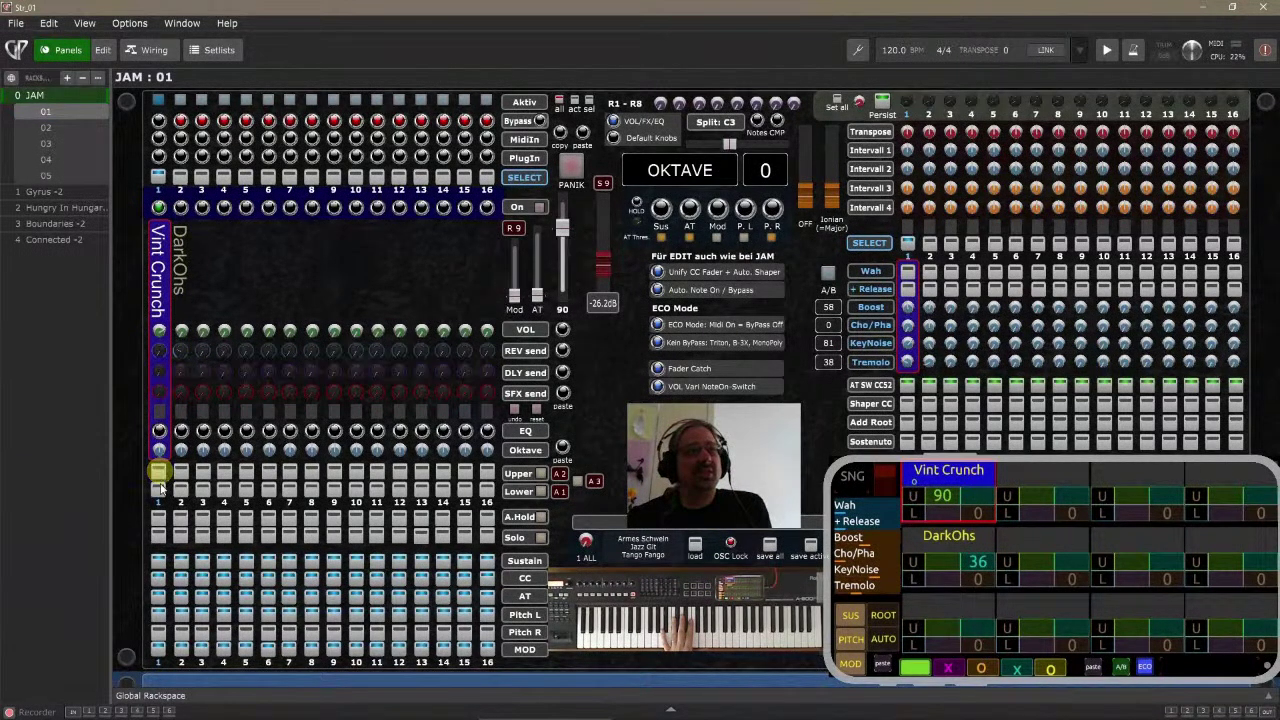
left_click(159, 474)
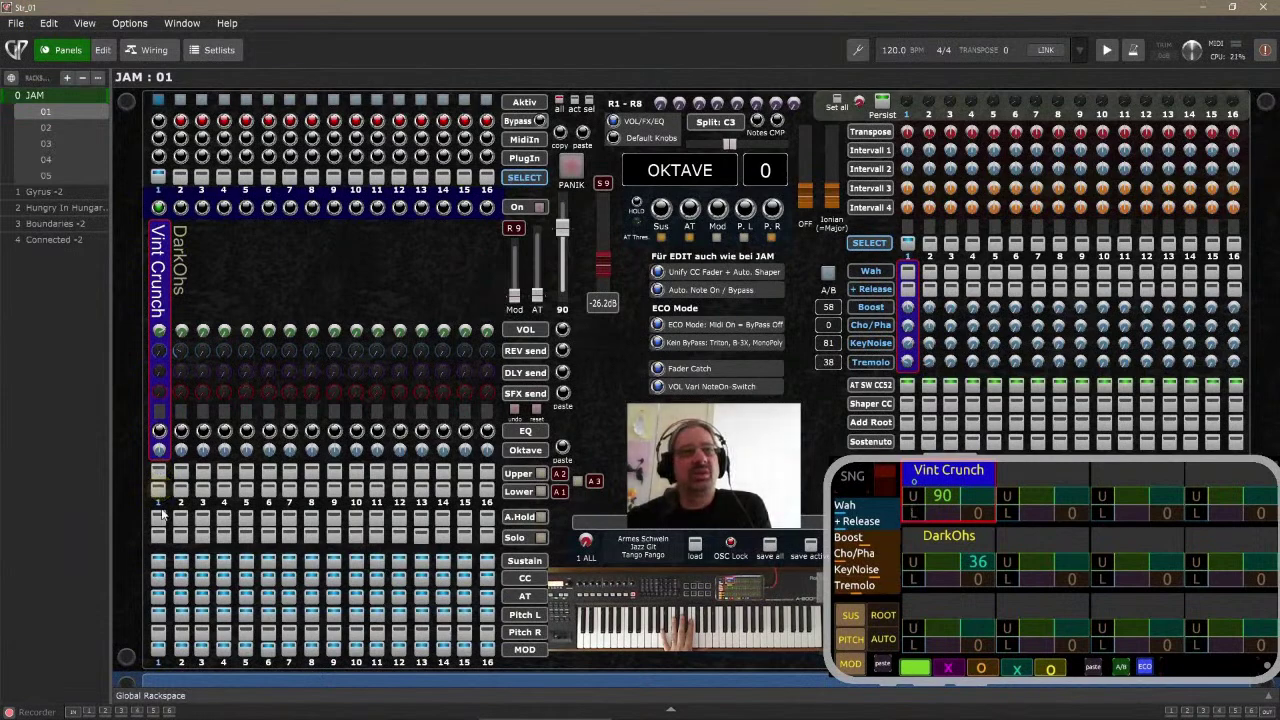
left_click(158, 472)
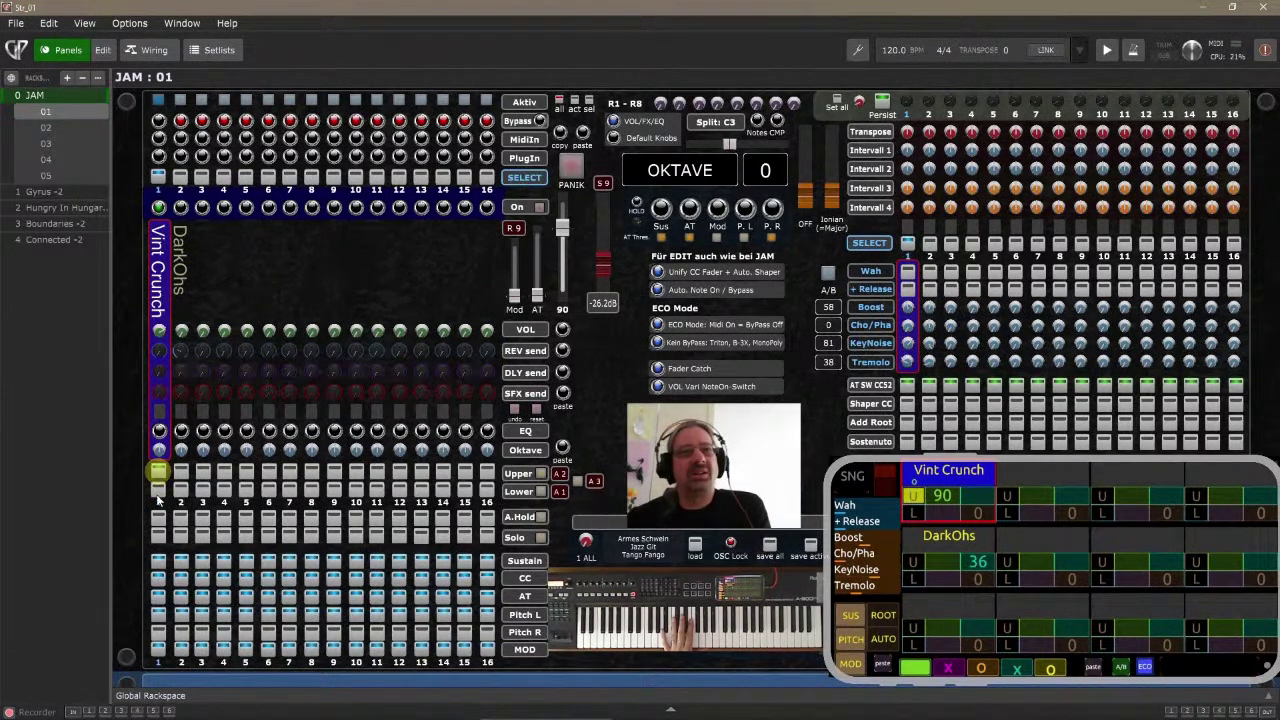
left_click(157, 490)
left_click(157, 486)
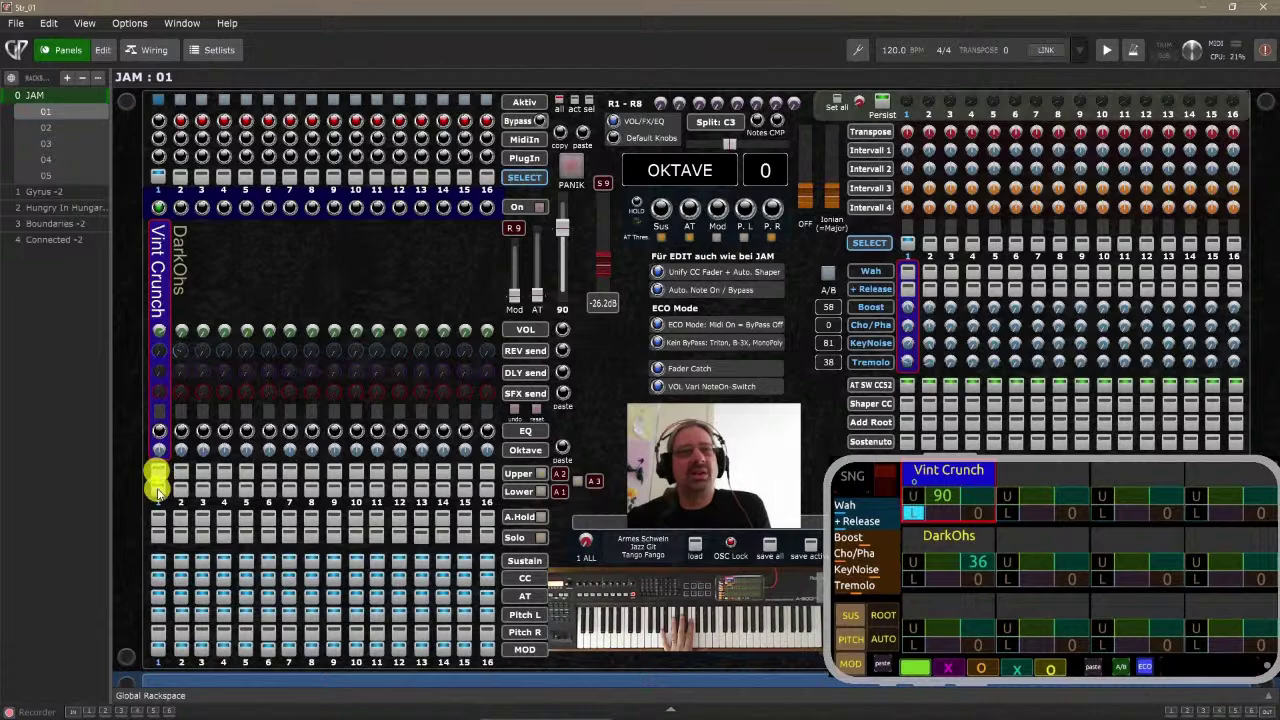
left_click(157, 488)
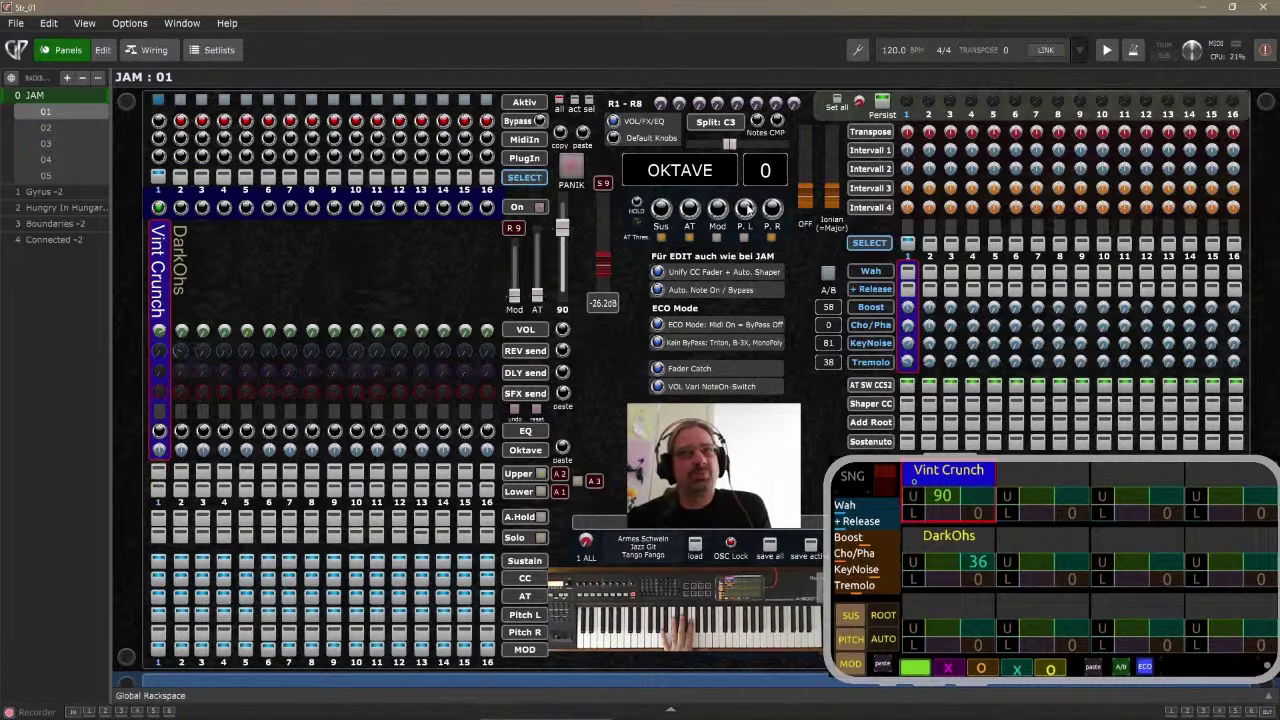
mouse_move(729, 145)
left_mouse_down()
mouse_move(752, 142)
mouse_move(720, 142)
left_mouse_up()
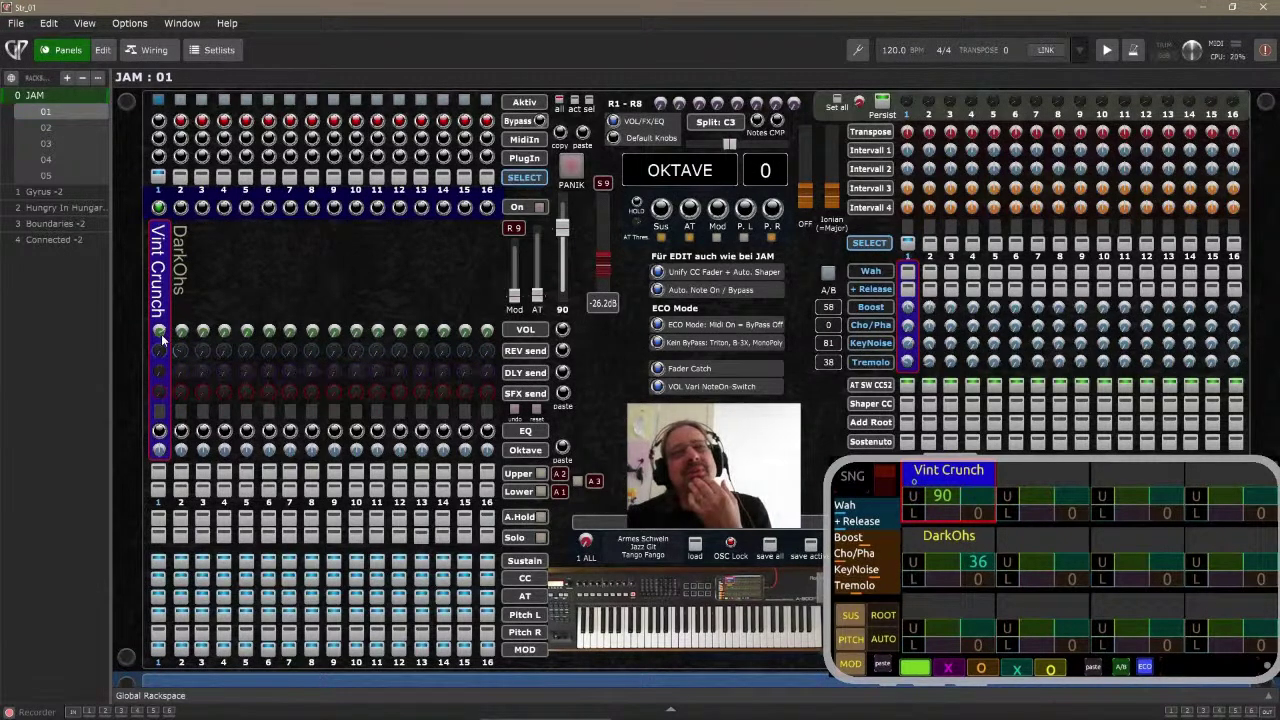
- Demonstrate the A.Hold switches, and turn channel 1's Sustain switch off and back on
left_click(157, 518)
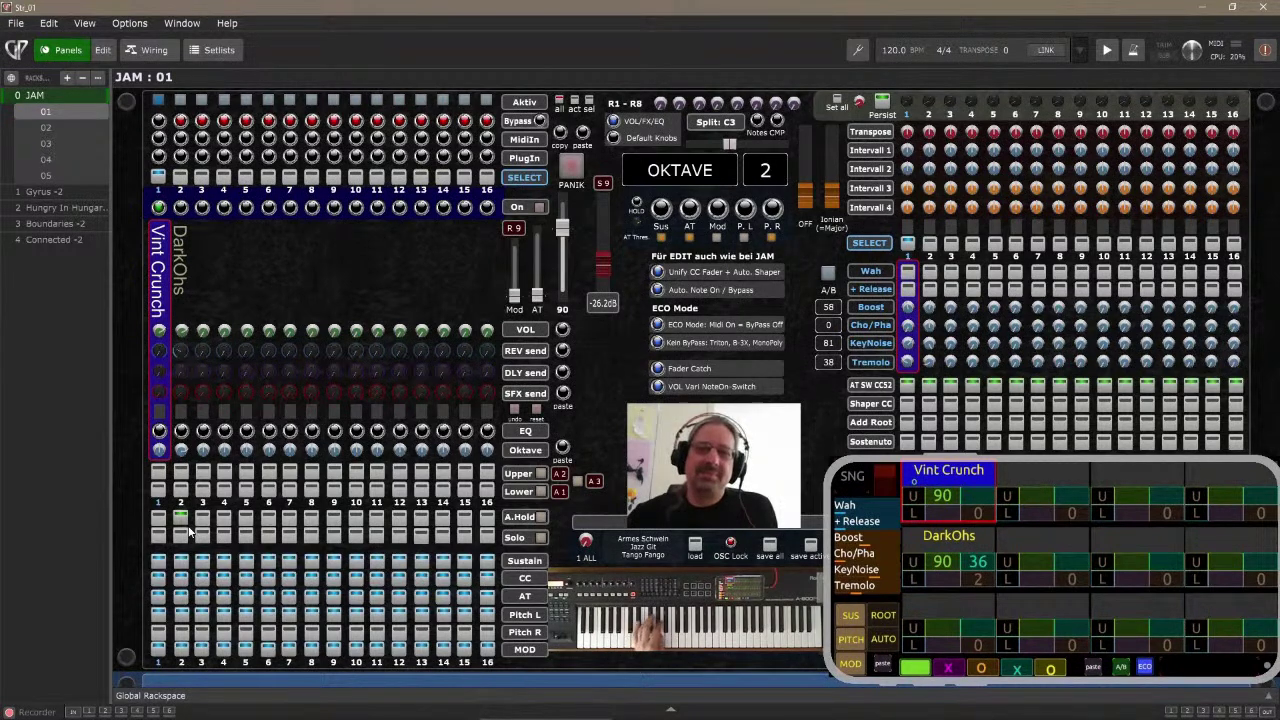
mouse_move(440, 712)
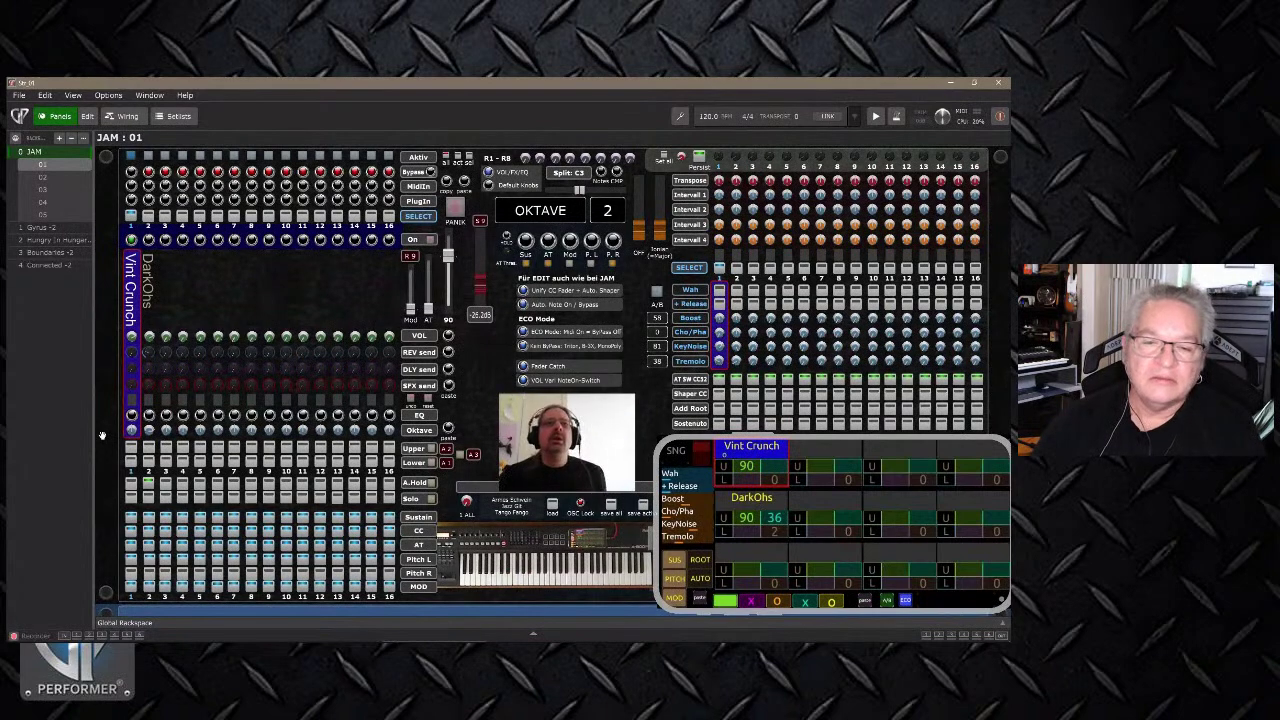
left_click(129, 516)
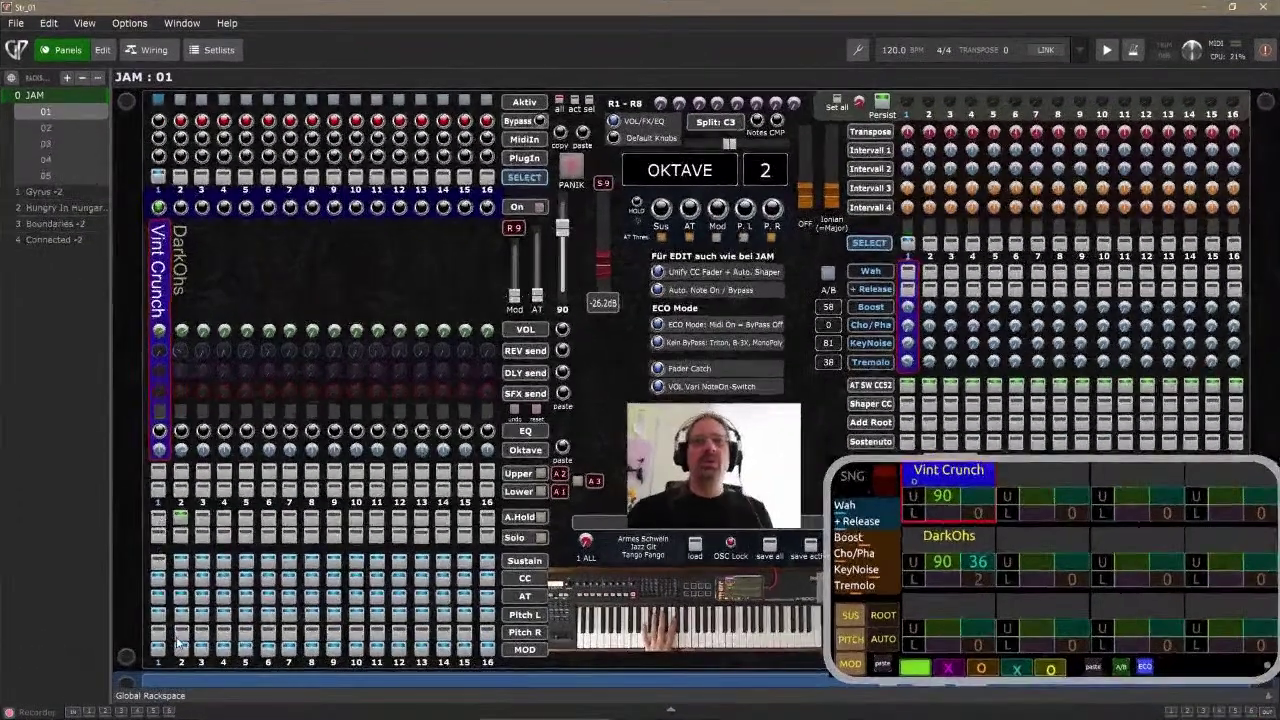
left_click(157, 563)
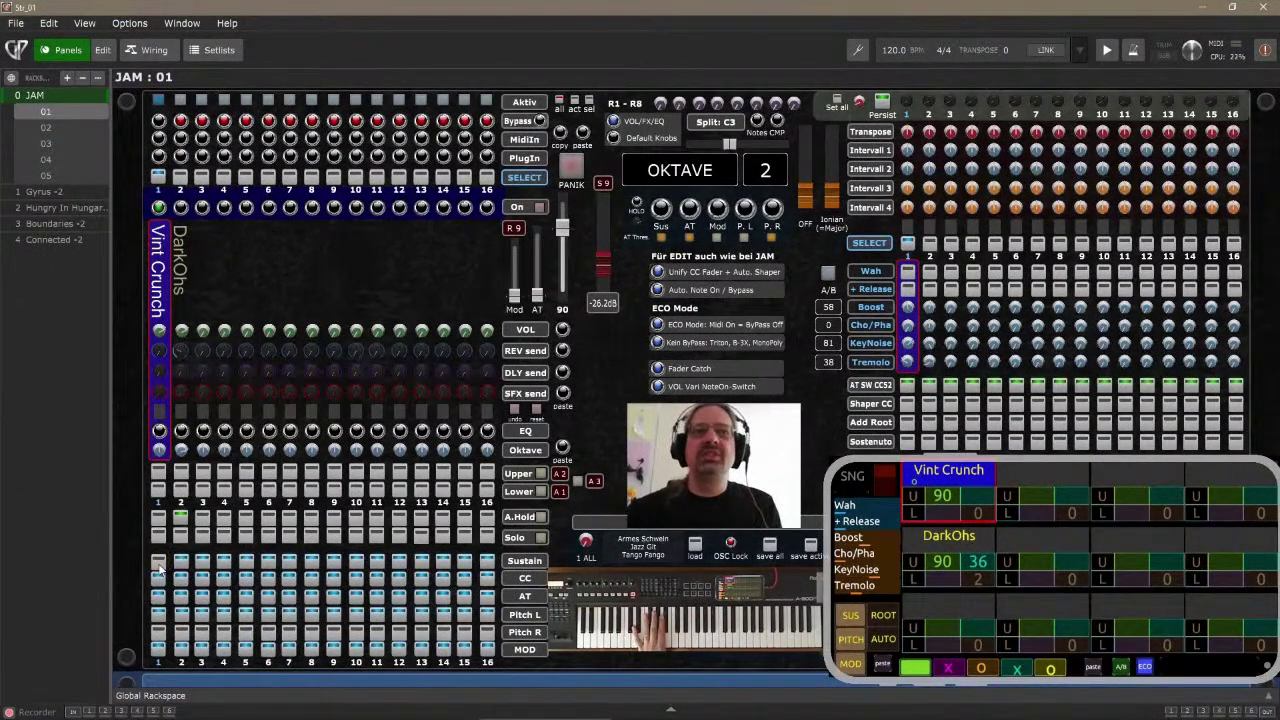
left_click(157, 563)
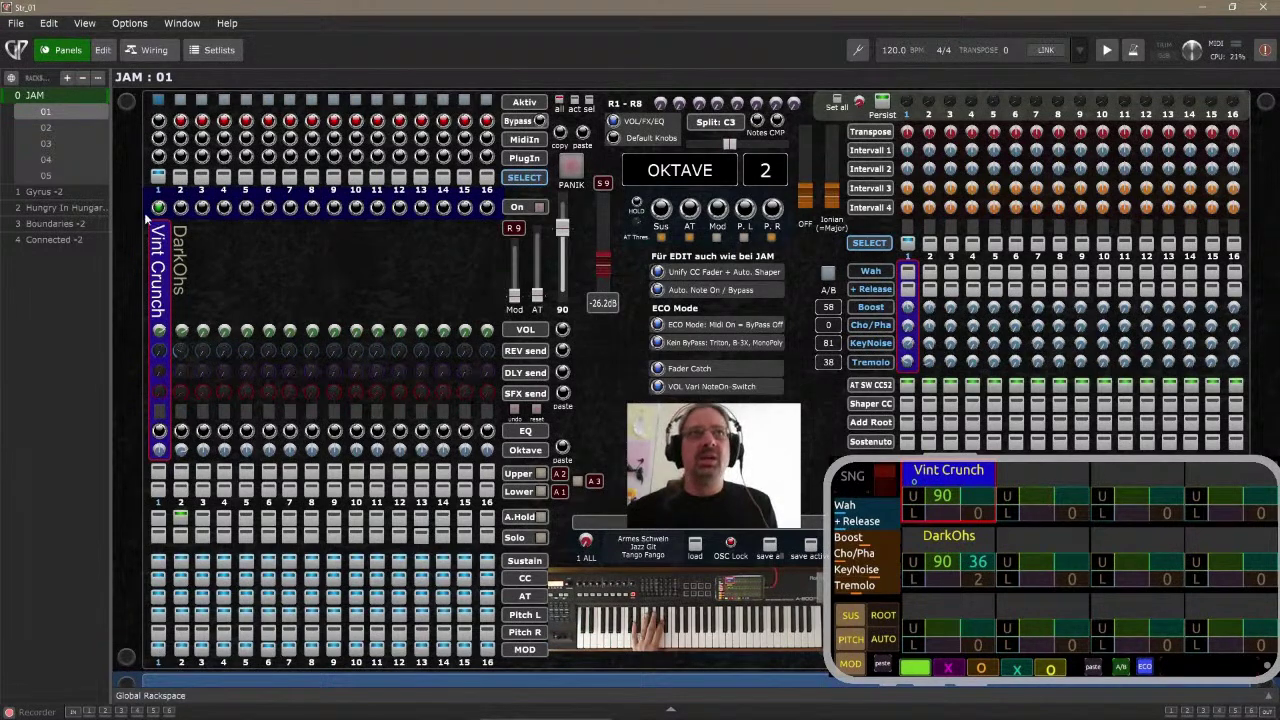
- Examine channel 1's Midi In 01 settings for keyboard split, velocity and event blocking, and close the window
left_click(157, 138)
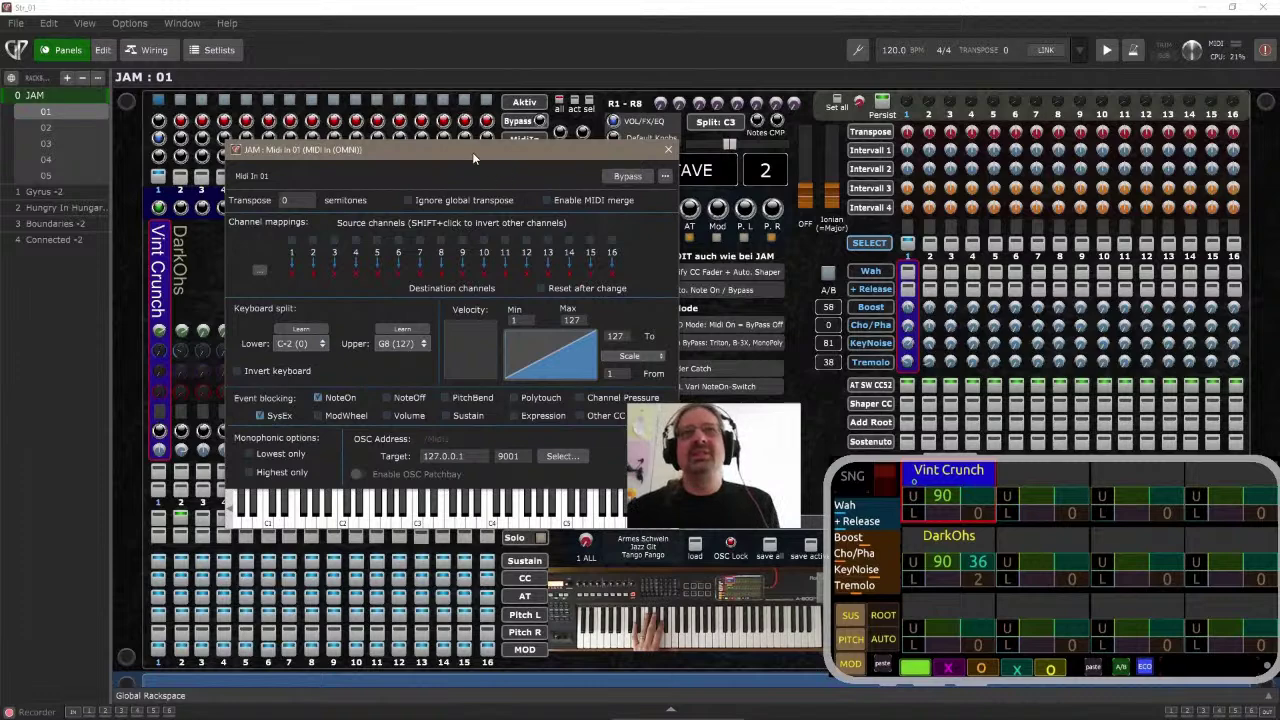
mouse_move(472, 152)
left_mouse_down()
mouse_move(451, 108)
mouse_move(490, 150)
left_mouse_up()
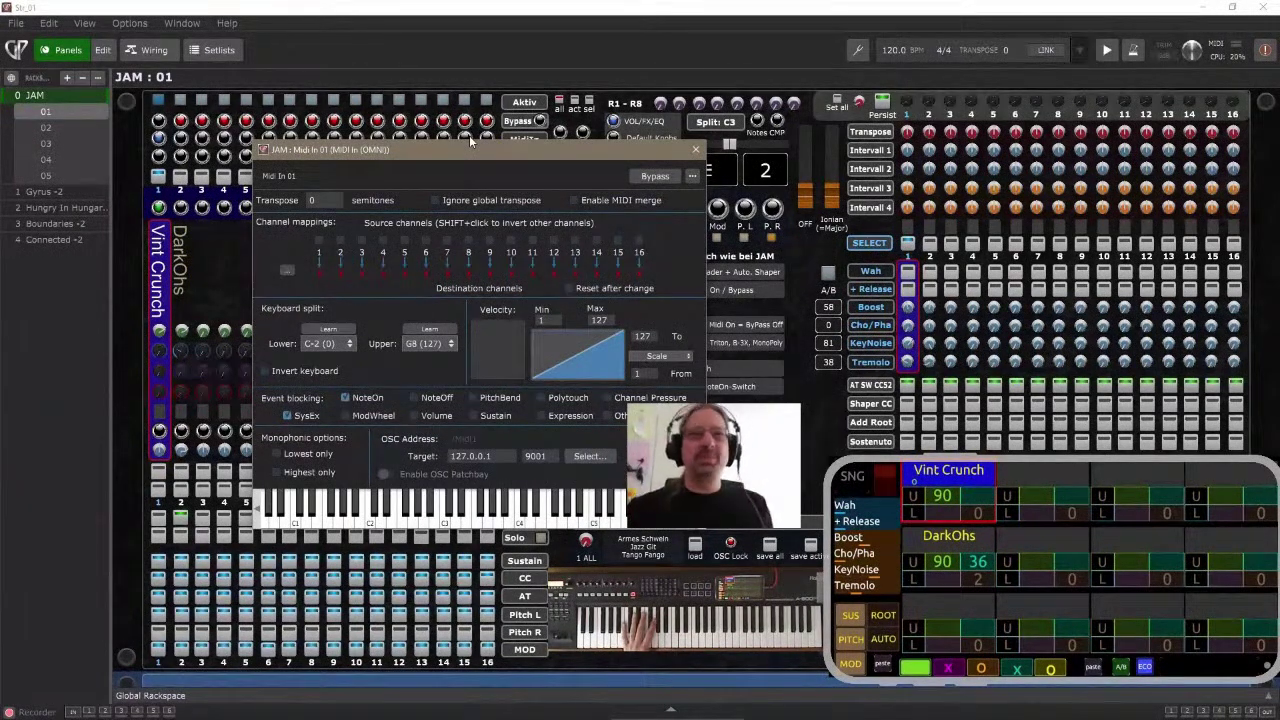
mouse_move(456, 148)
left_mouse_down()
mouse_move(493, 134)
mouse_move(453, 126)
left_mouse_up()
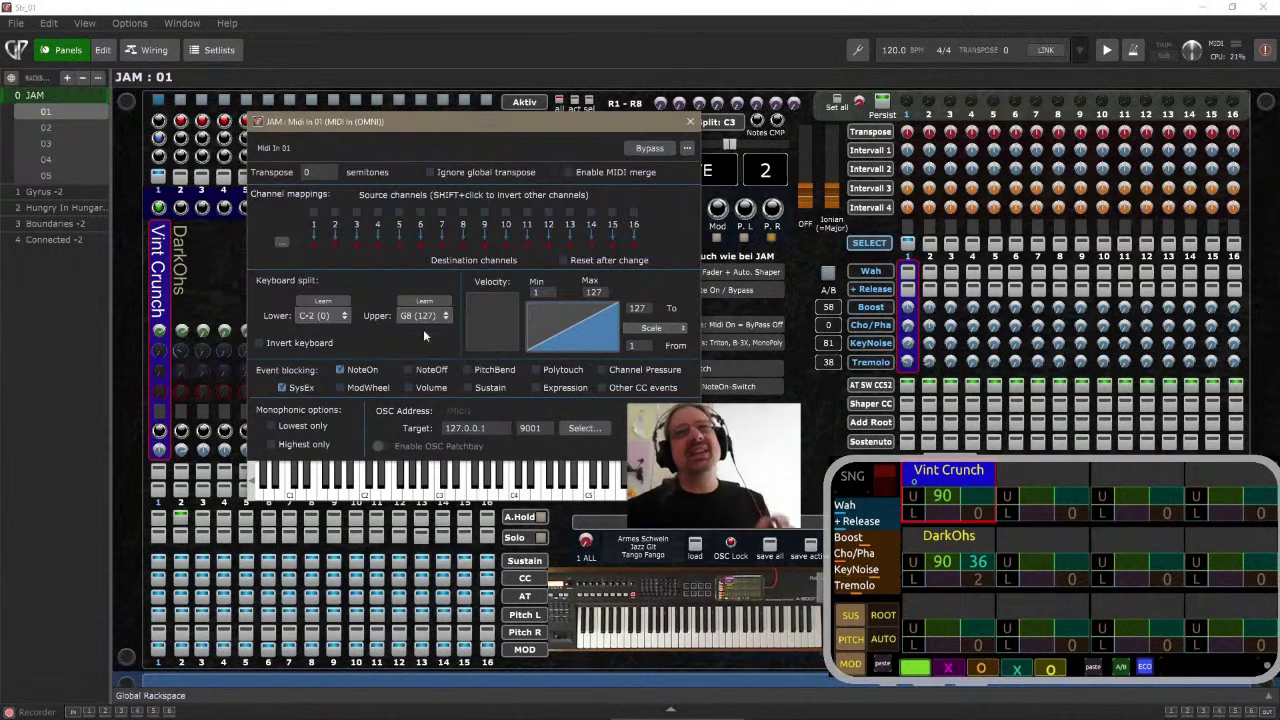
left_click_drag(379, 128, 421, 126)
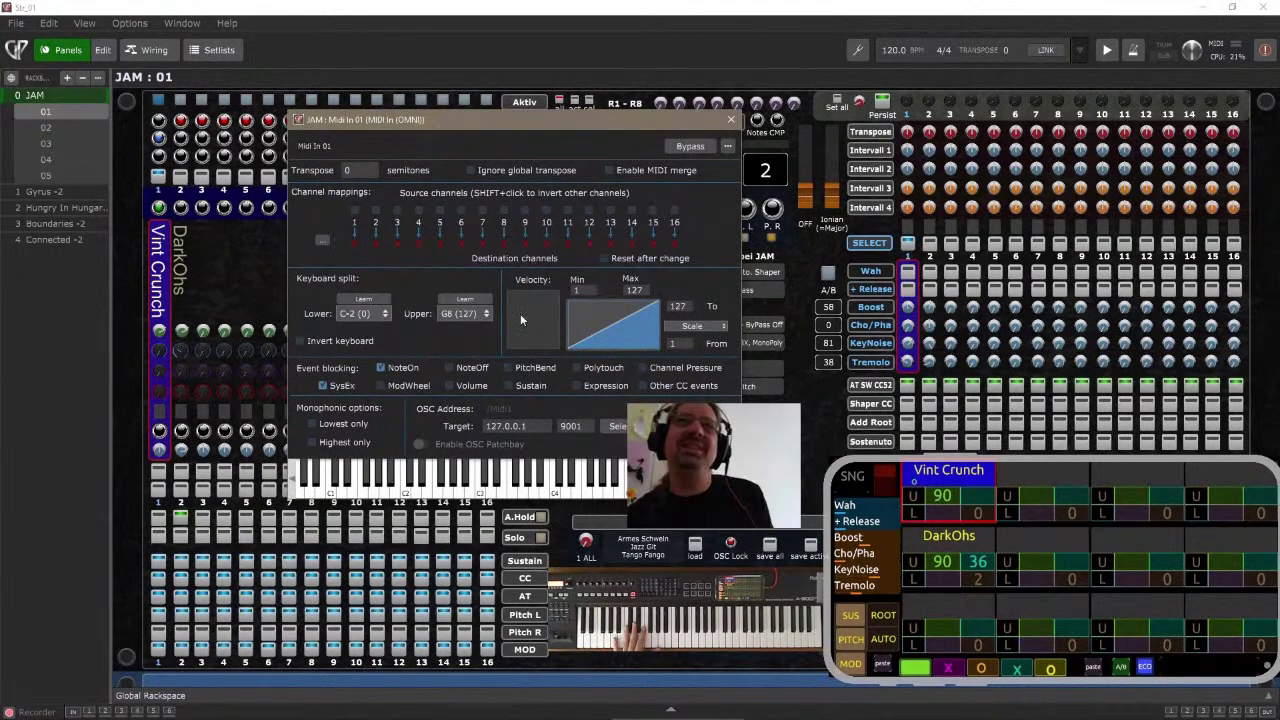
left_click(733, 119)
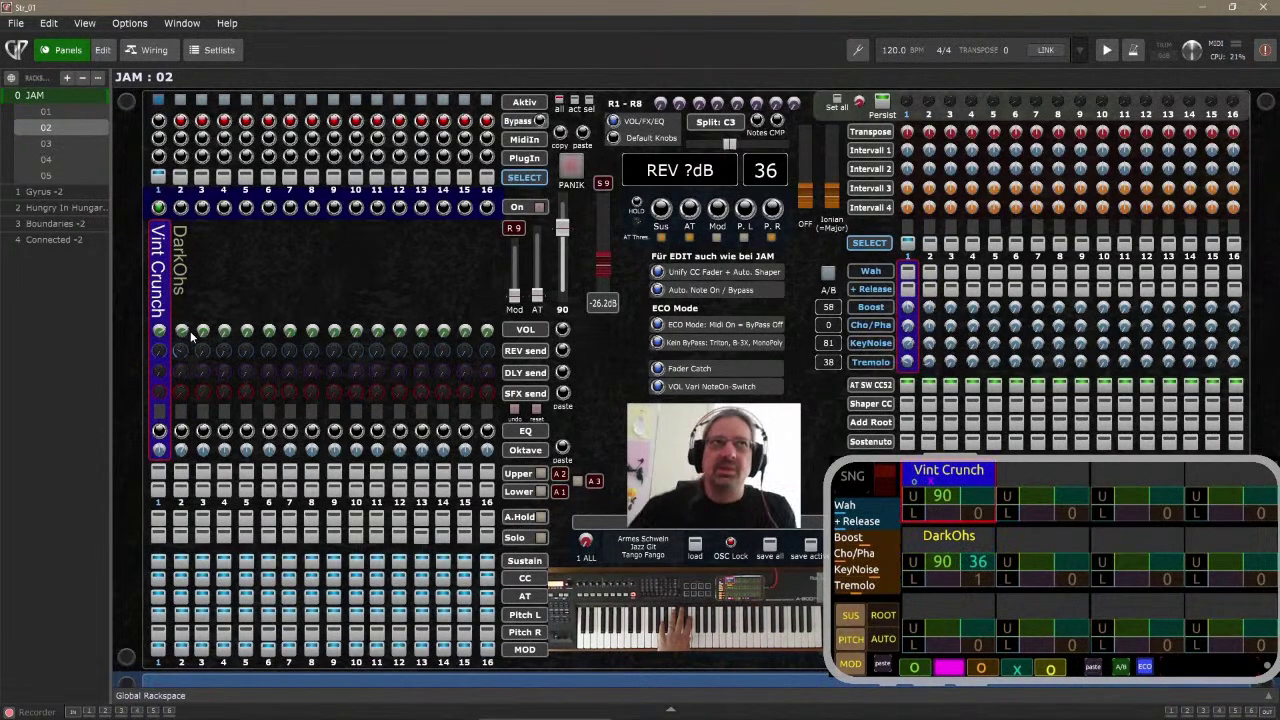
- Switch the JAM rackspace through variations 01 to 04, and go back to variation 01
left_click(58, 112)
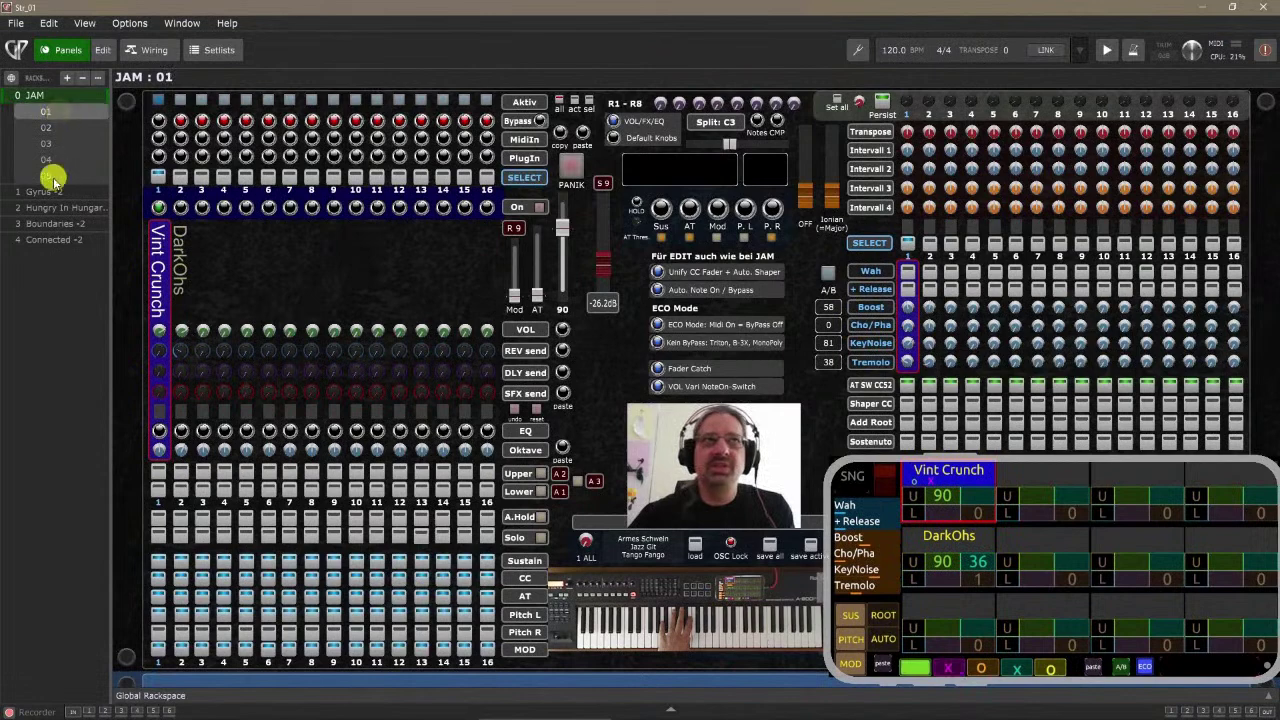
left_click(60, 127)
left_click(63, 143)
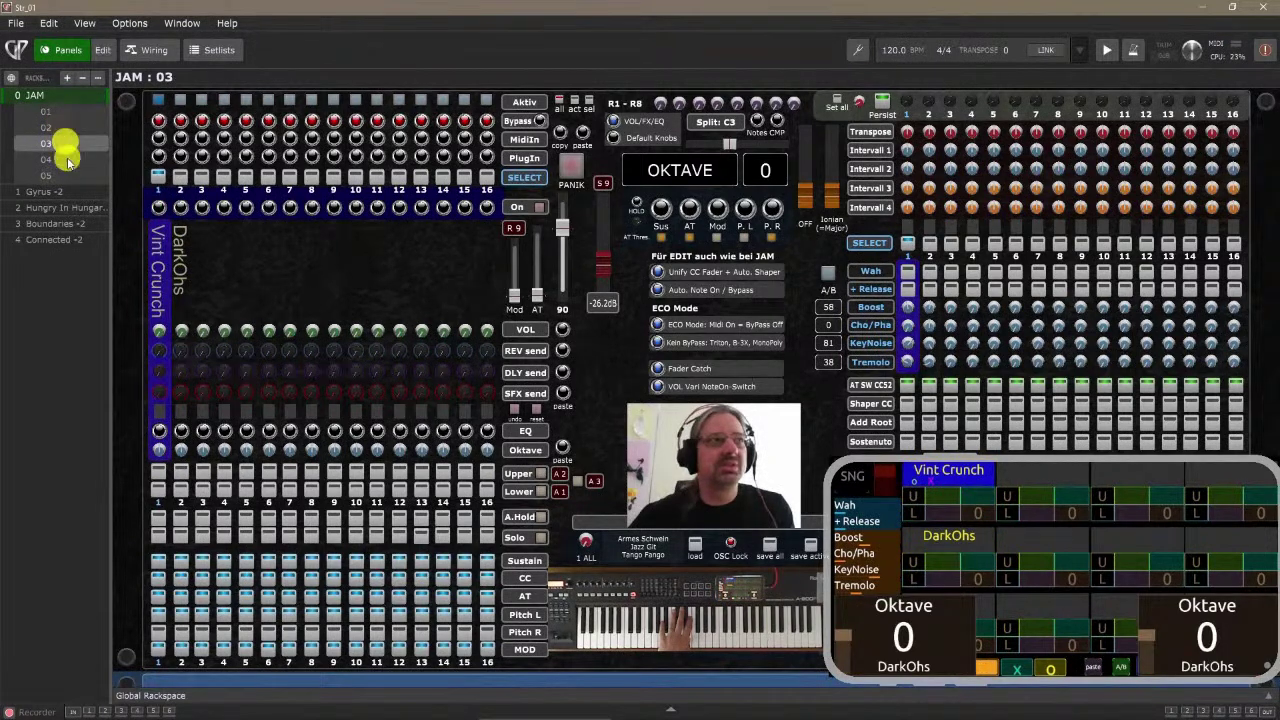
left_click(66, 159)
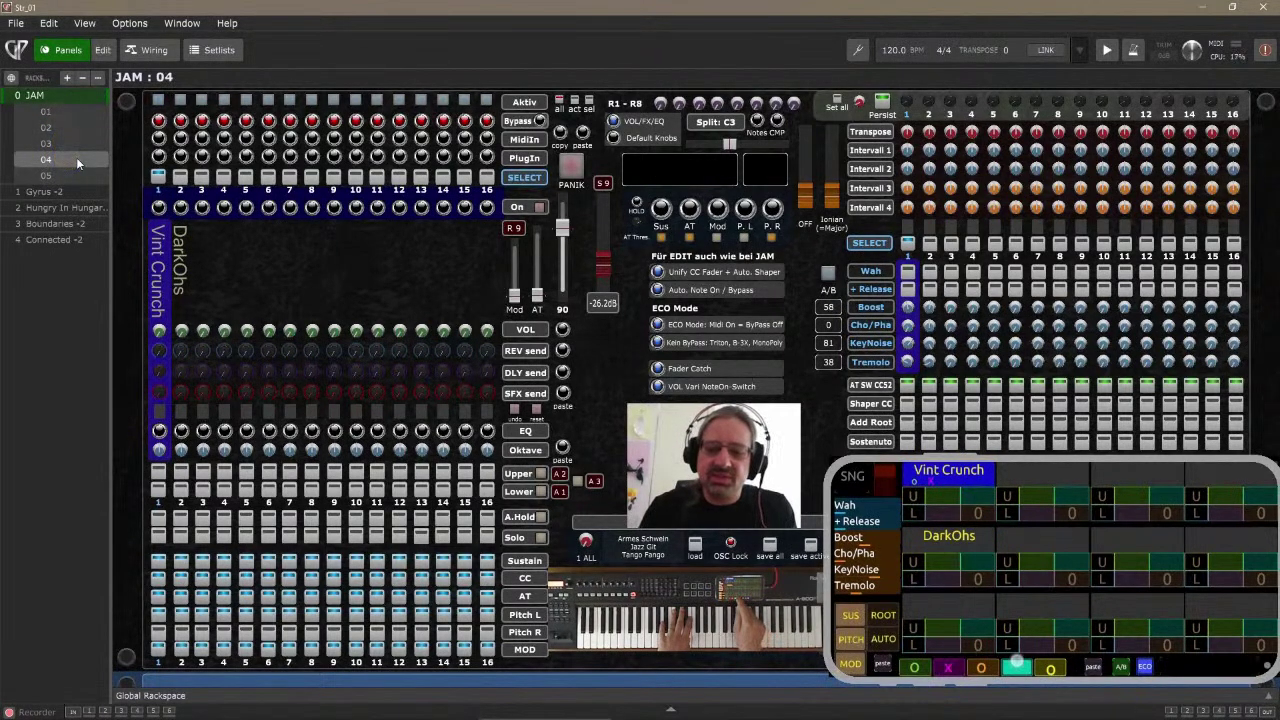
key("Up")
key("Up")
key("Up")
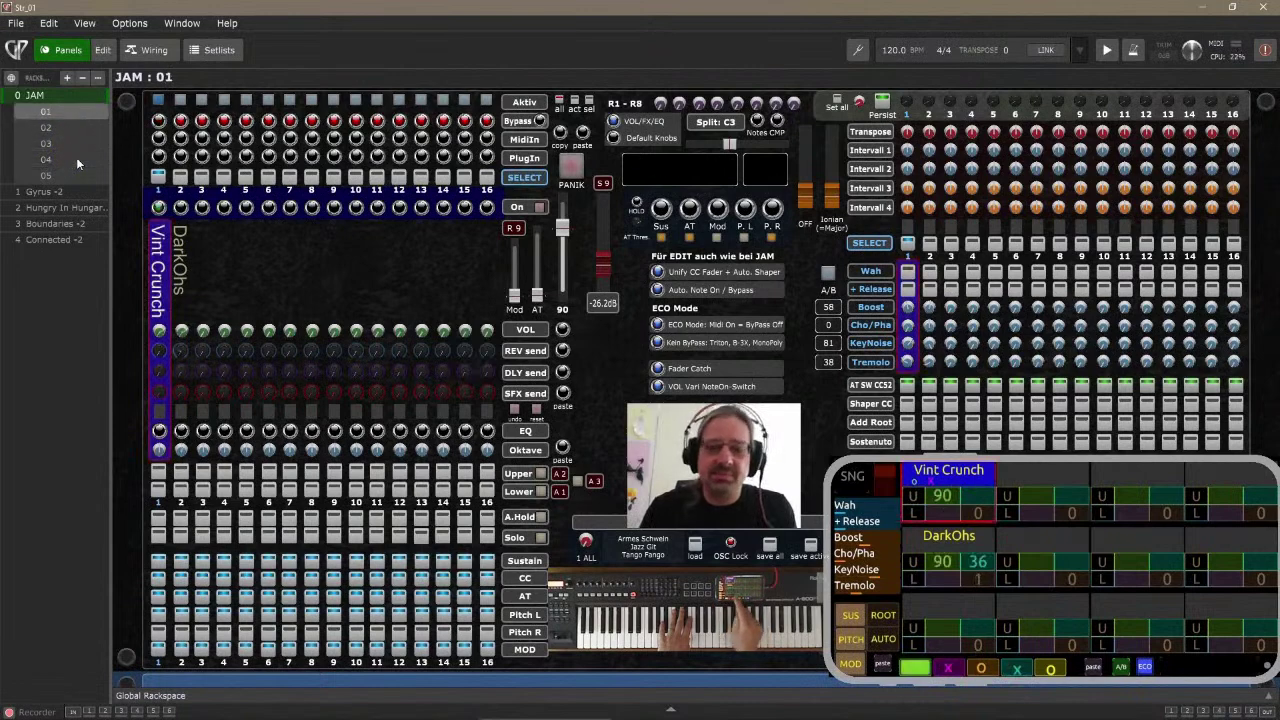
- Step through the JAM variations up to 05 and around to 01, and finish on variation 02
key("Down")
key("Down")
key("Down")
key("Down")
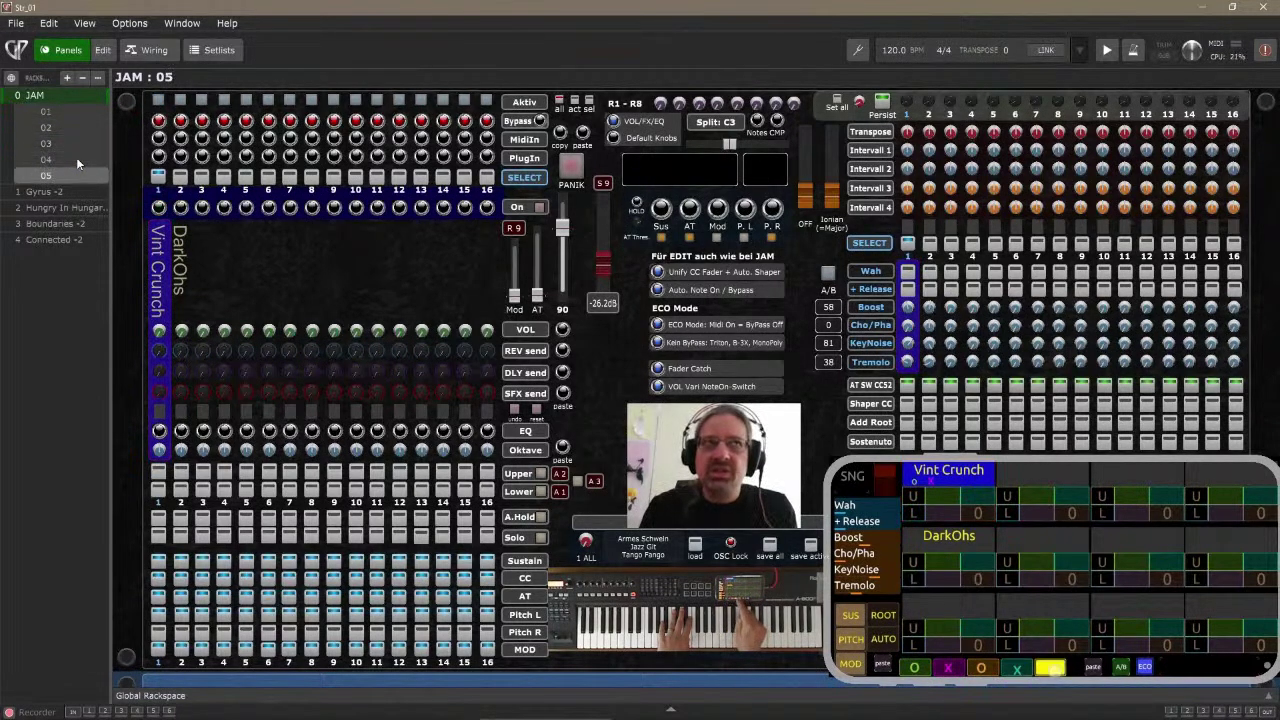
key("Down")
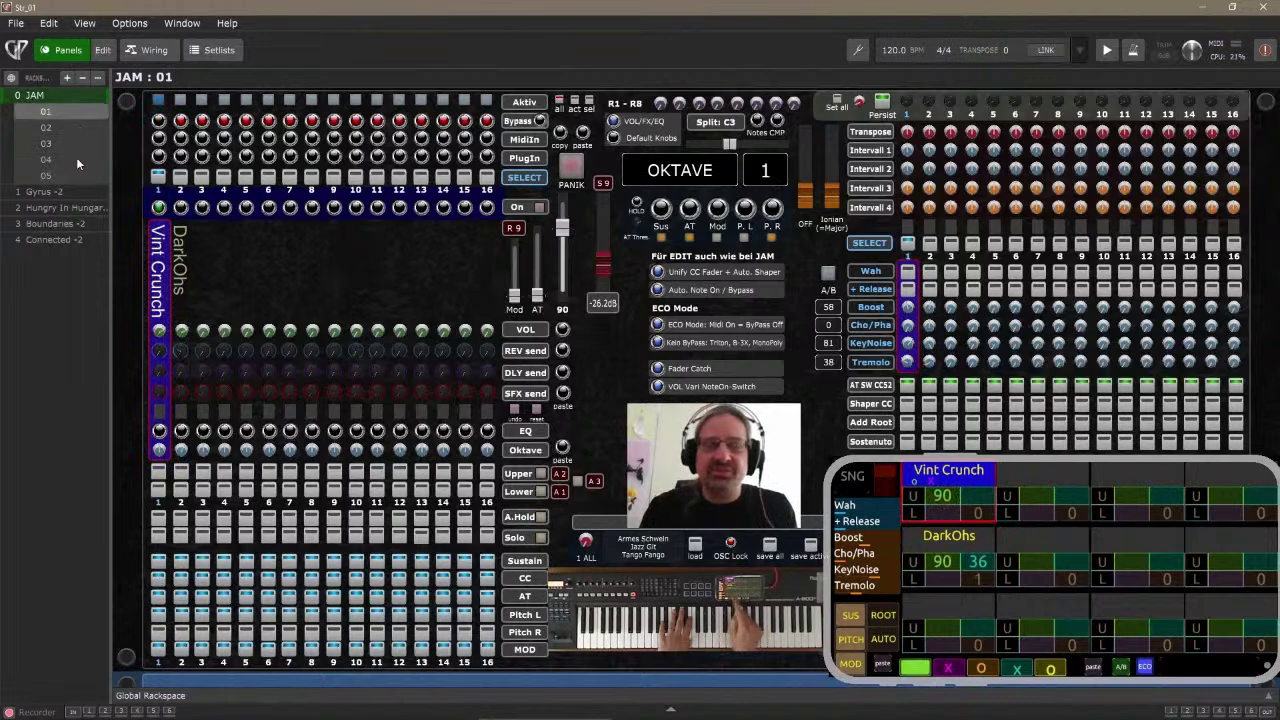
key("Down")
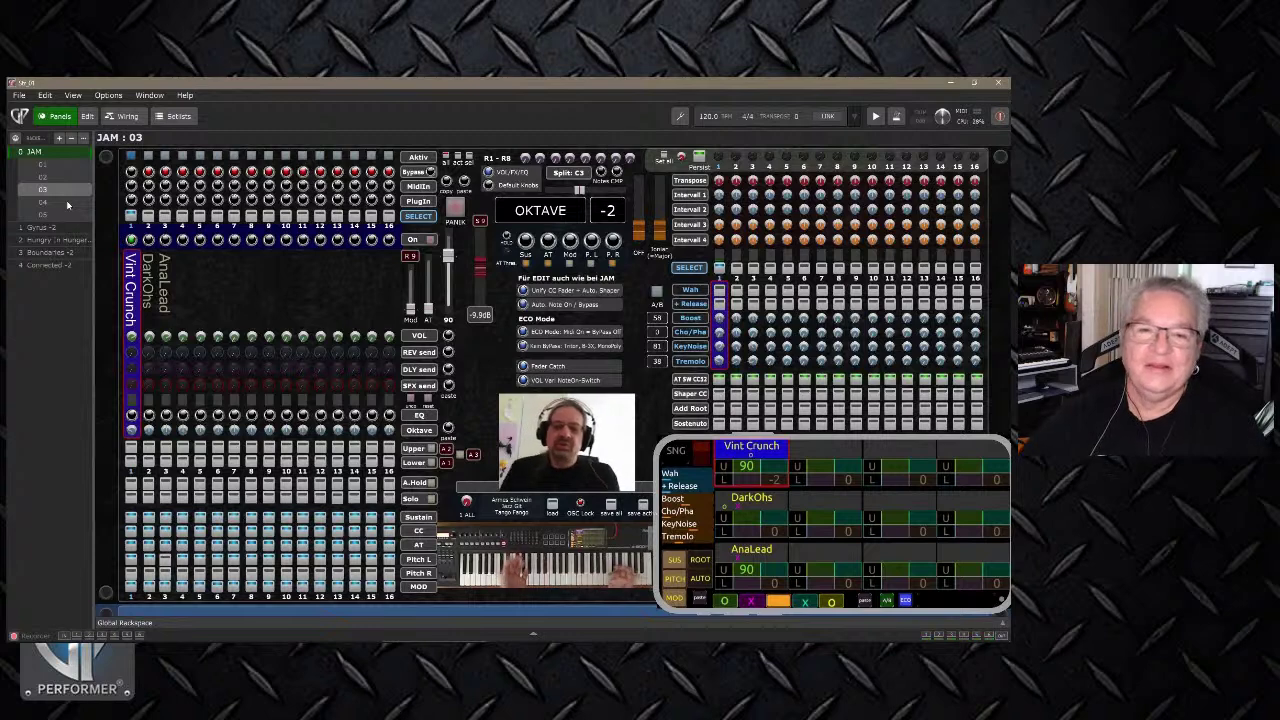
key("Up")
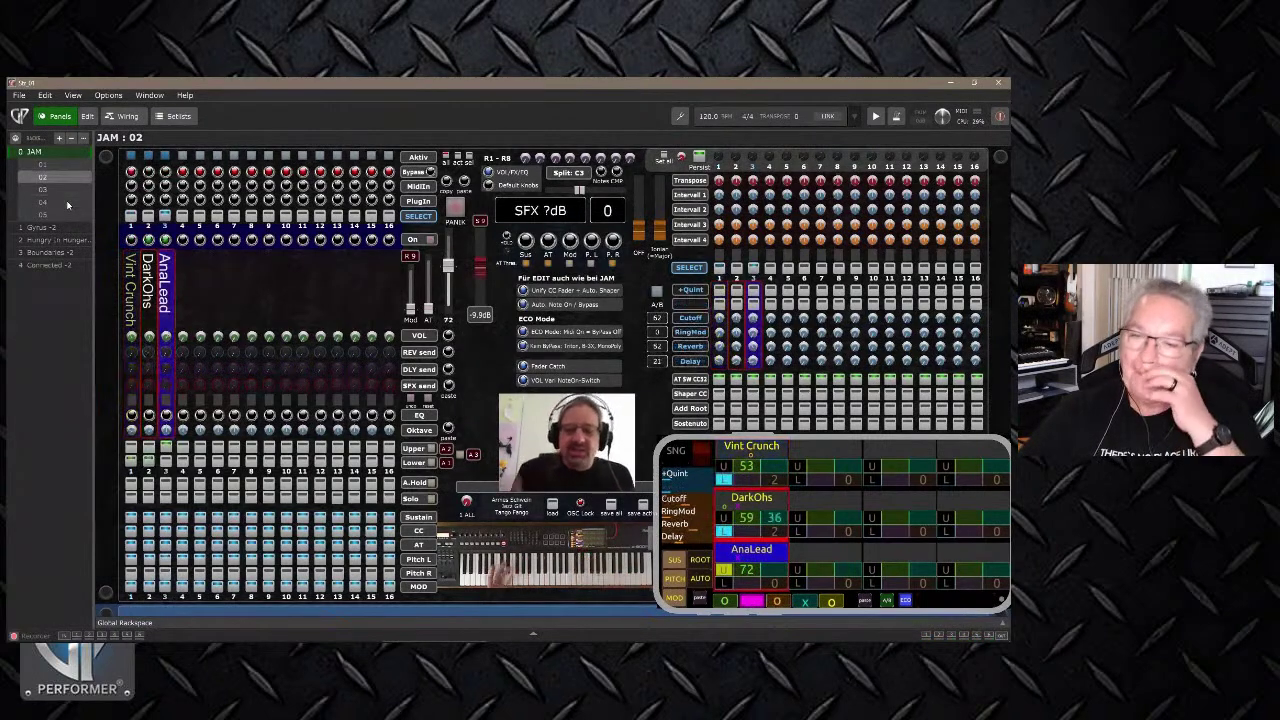
- Switch the JAM rackspace to variation 03
key("Down")
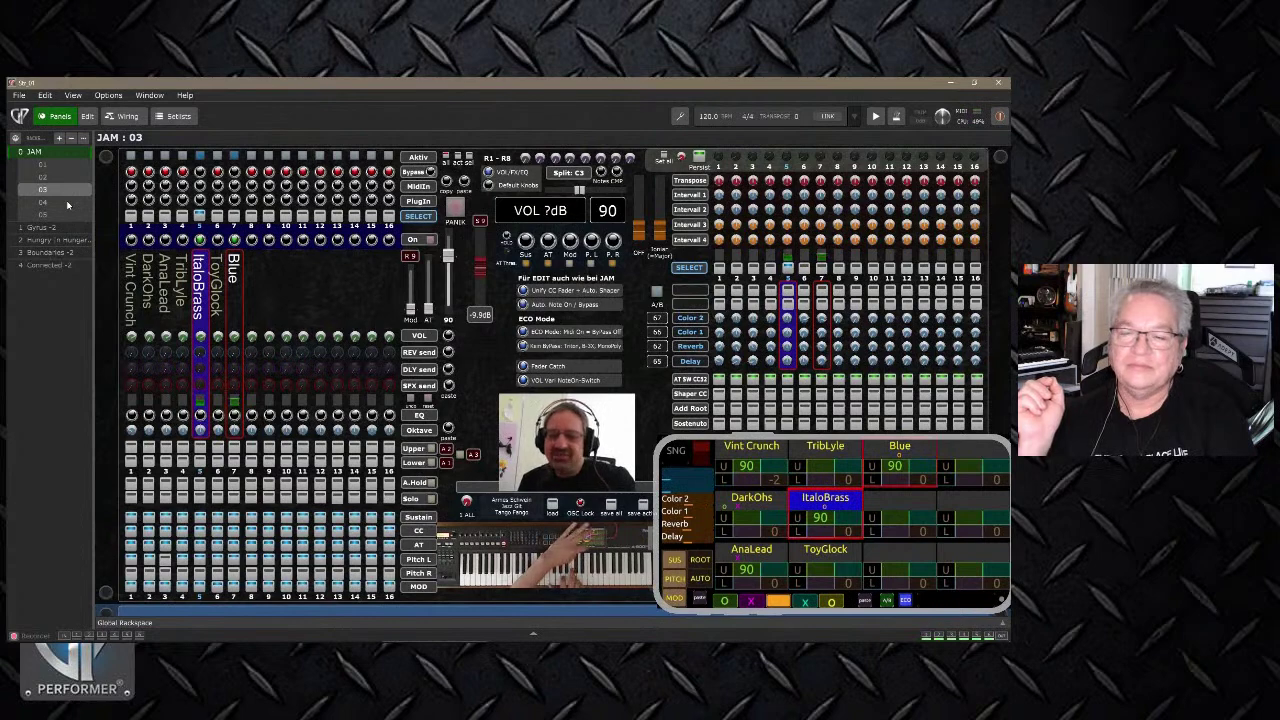
left_click(67, 204)
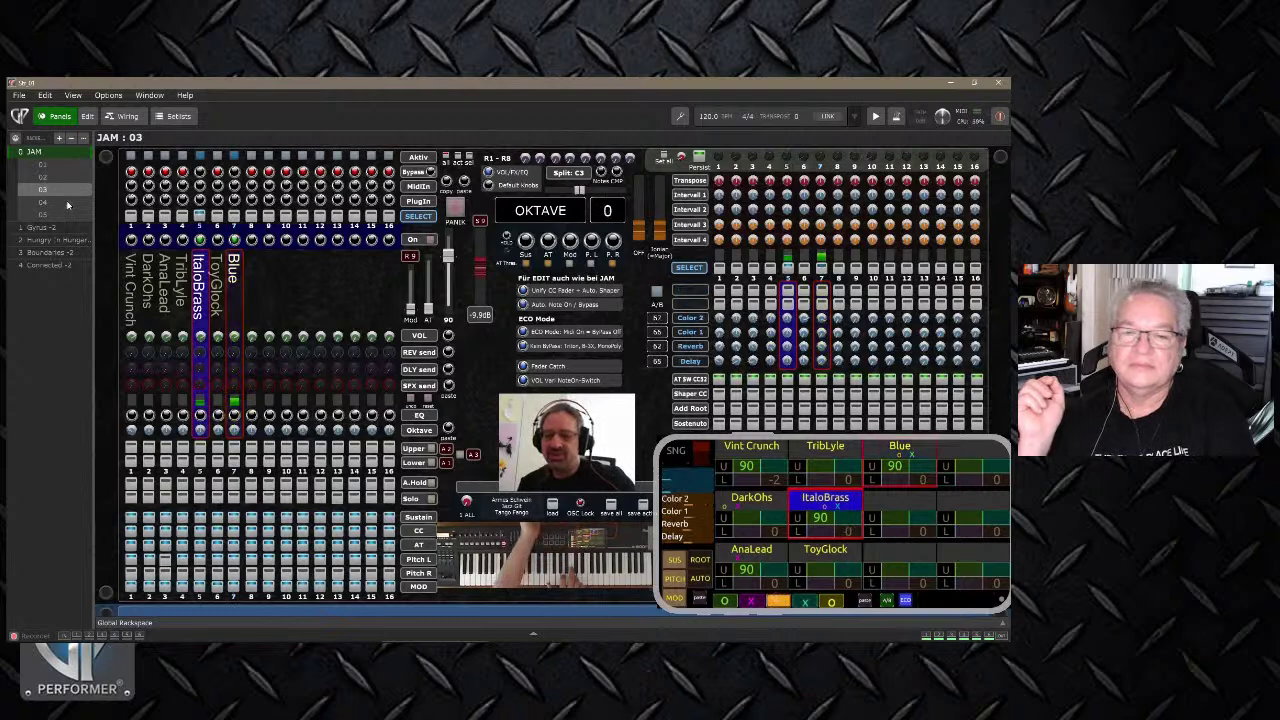
left_click(67, 203)
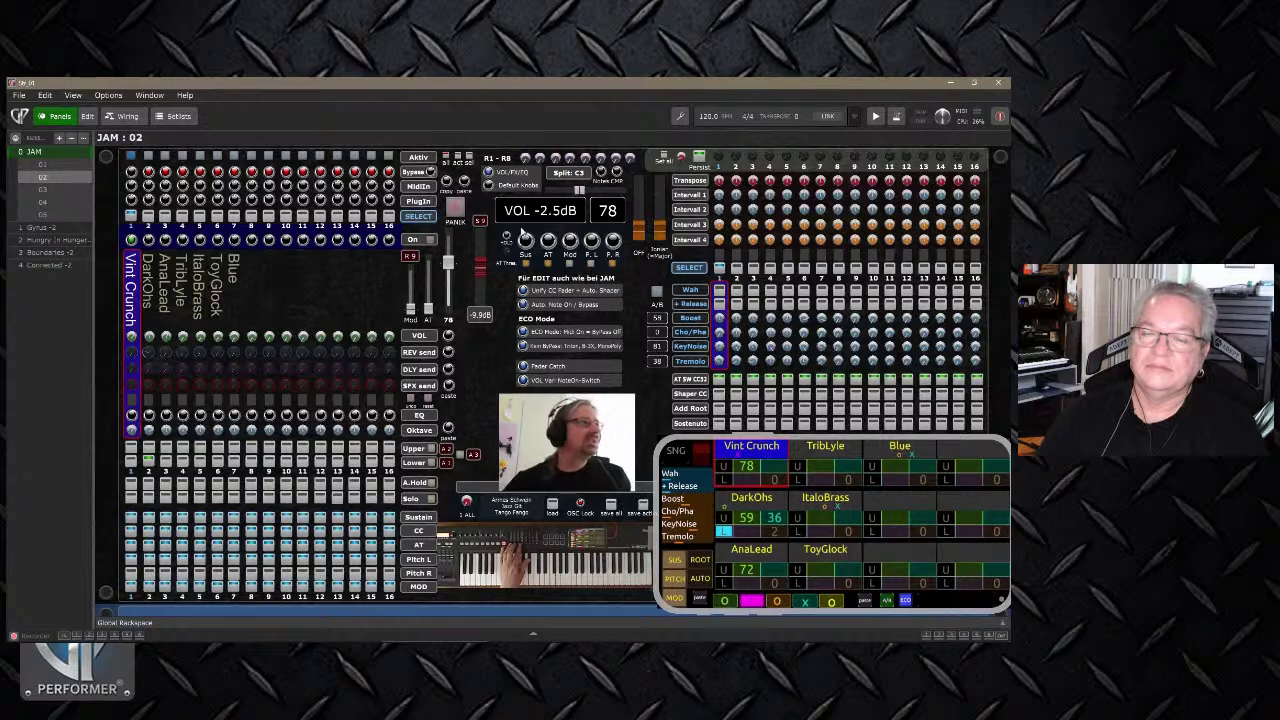
- Examine the Unify control assignments of channels 1 to 6 by selecting them one after another, and finish on channel 1
left_click(690, 290)
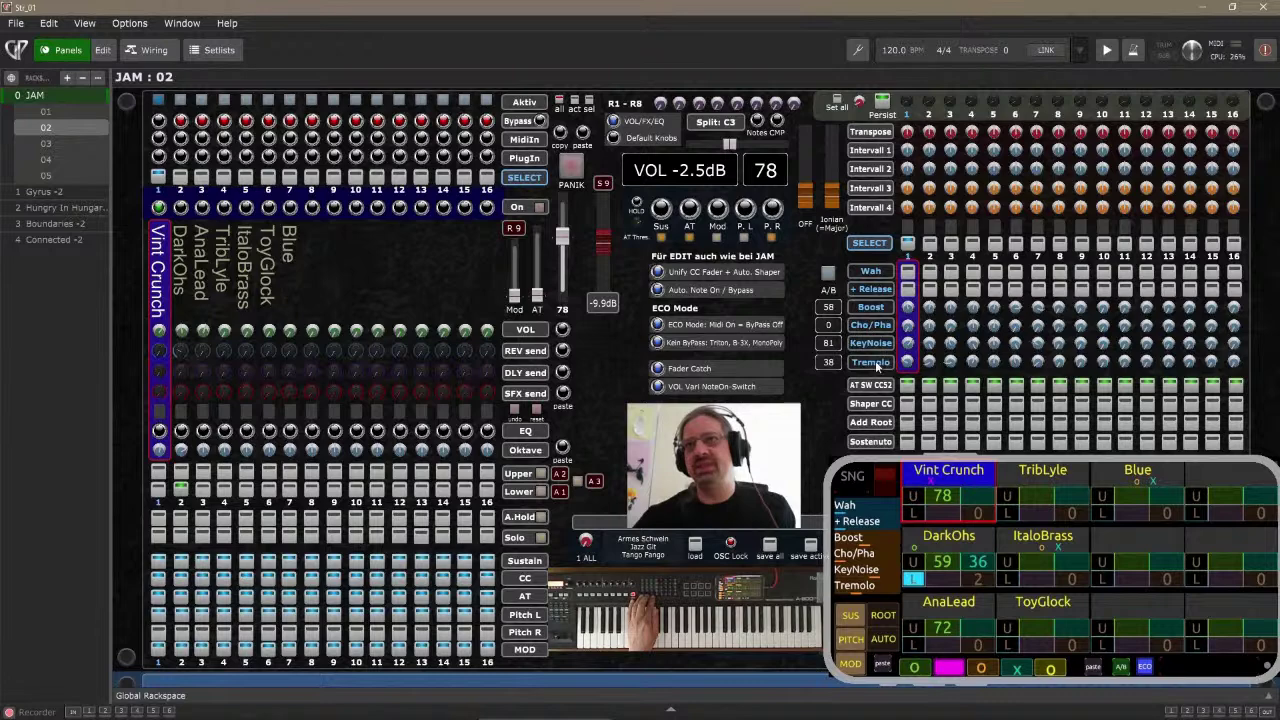
left_click(929, 244)
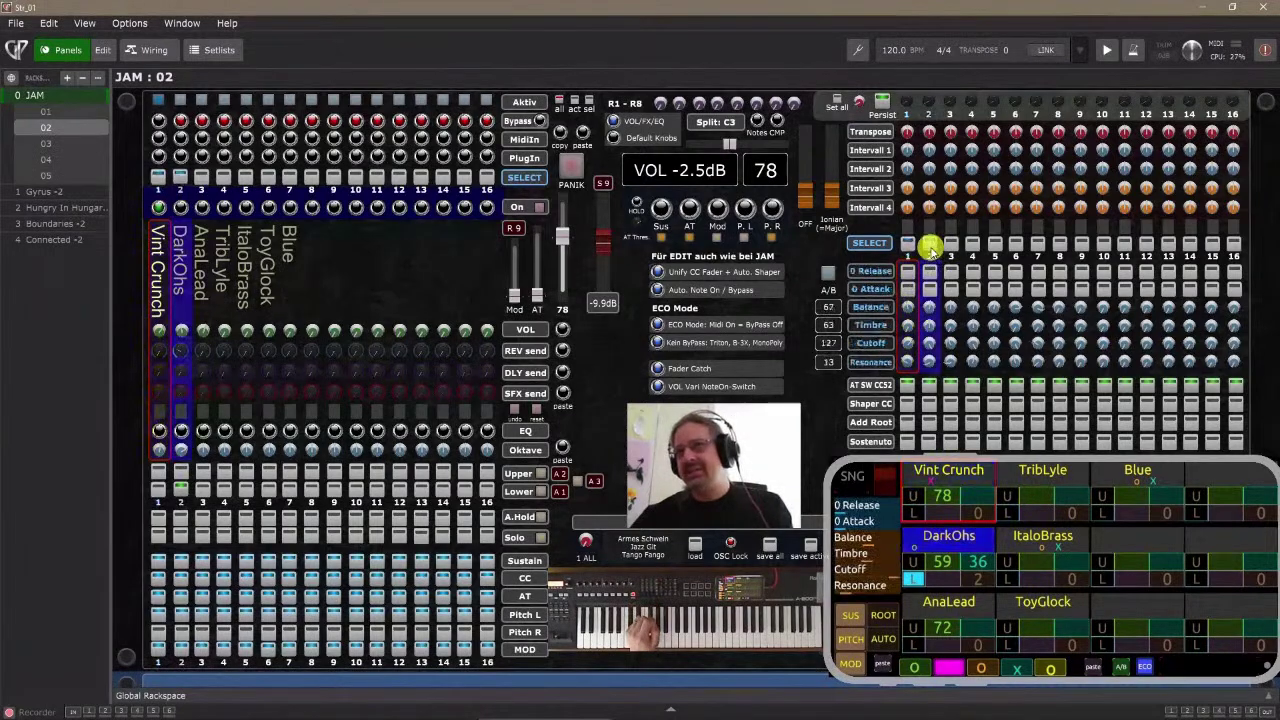
left_click(950, 244)
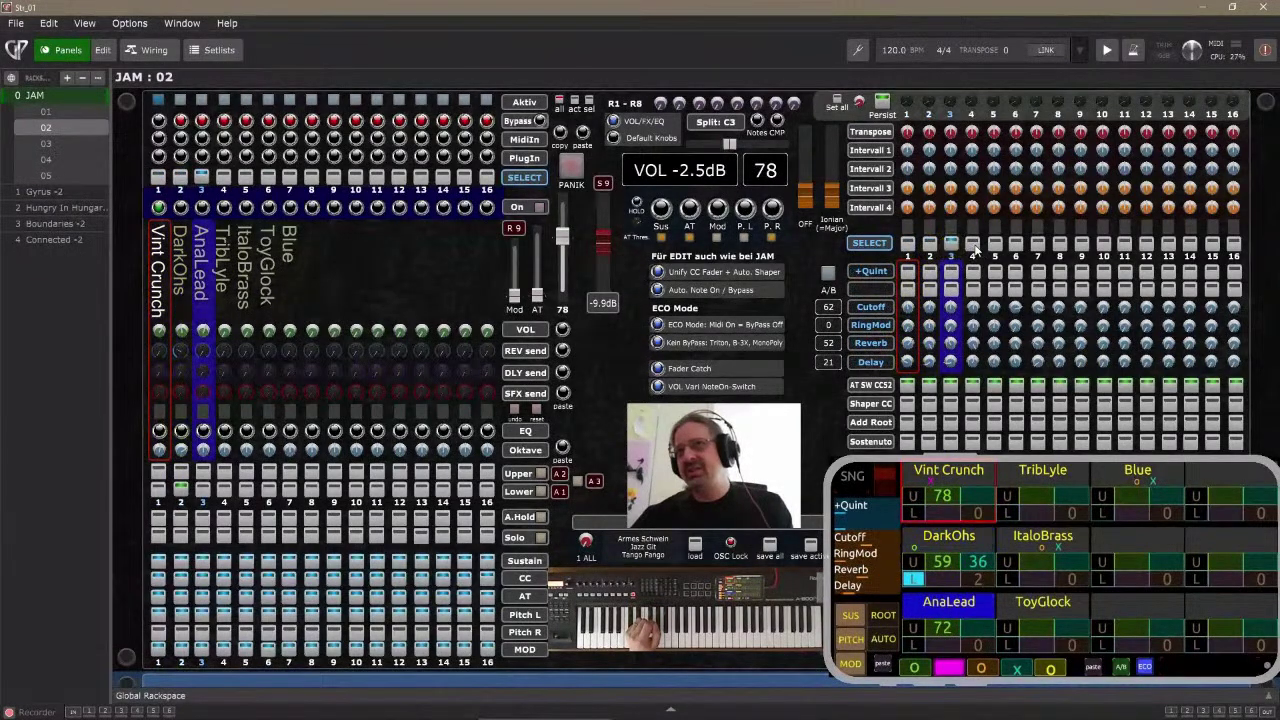
left_click(972, 244)
left_click(1015, 244)
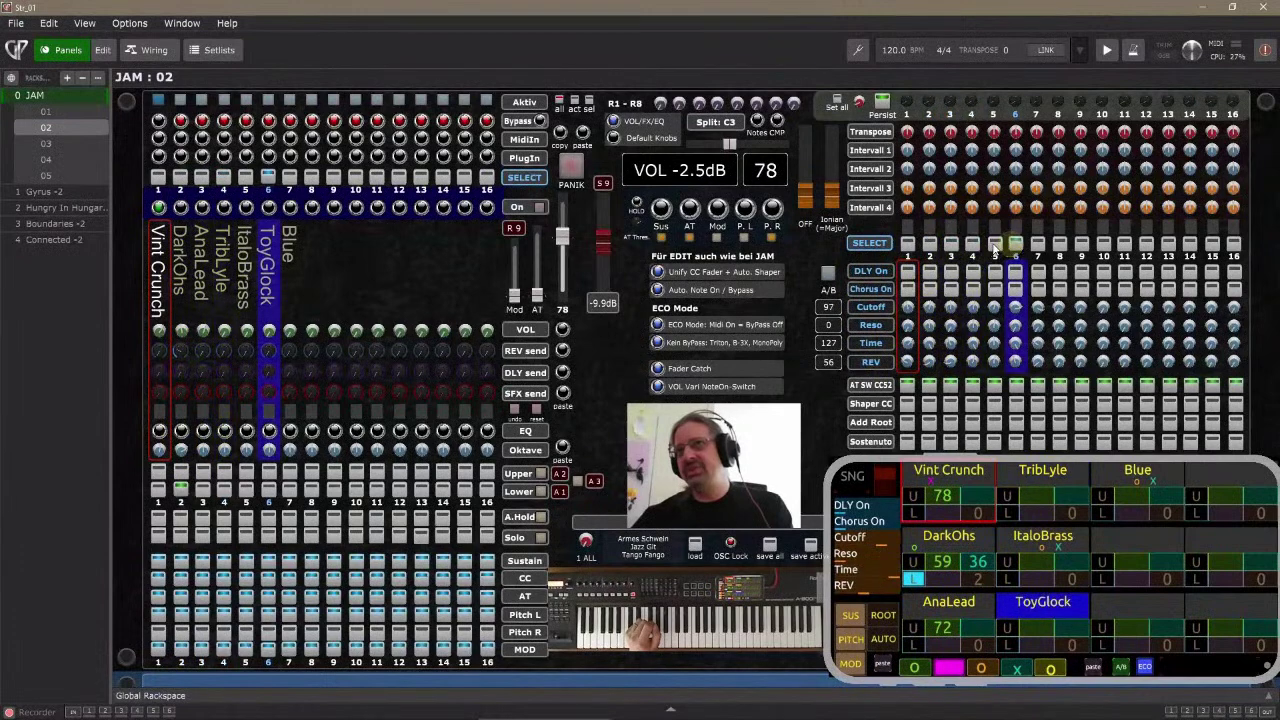
left_click(993, 244)
left_click(972, 244)
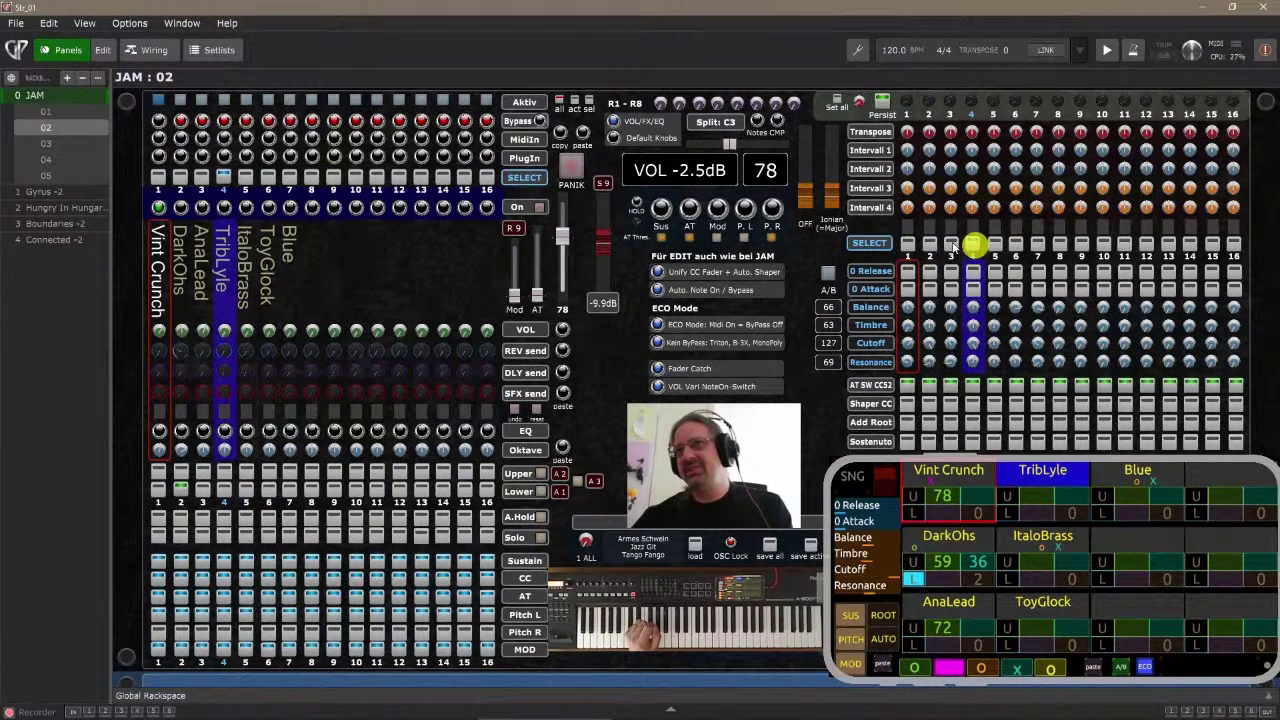
left_click(950, 244)
left_click(907, 244)
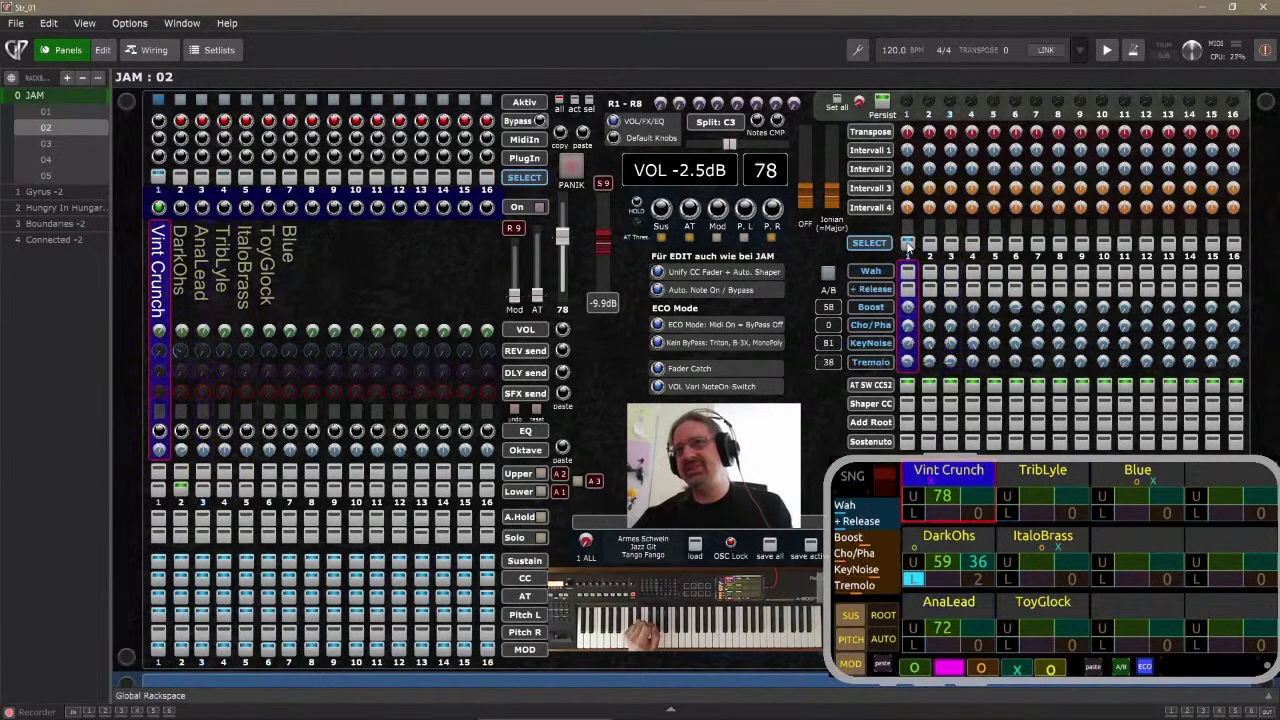